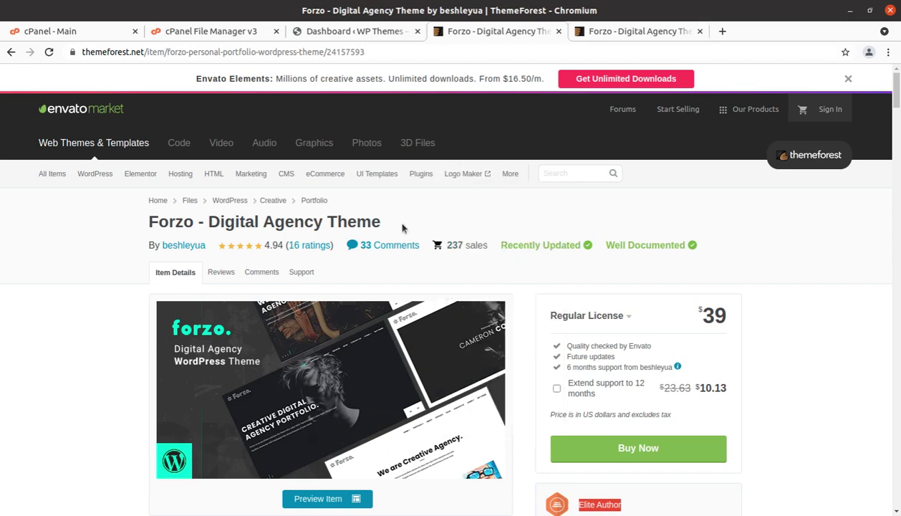
- Review the Forzo theme's item page on ThemeForest, including its description, installation guide link and supported WordPress versions
scroll(401, 226, "down", 3)
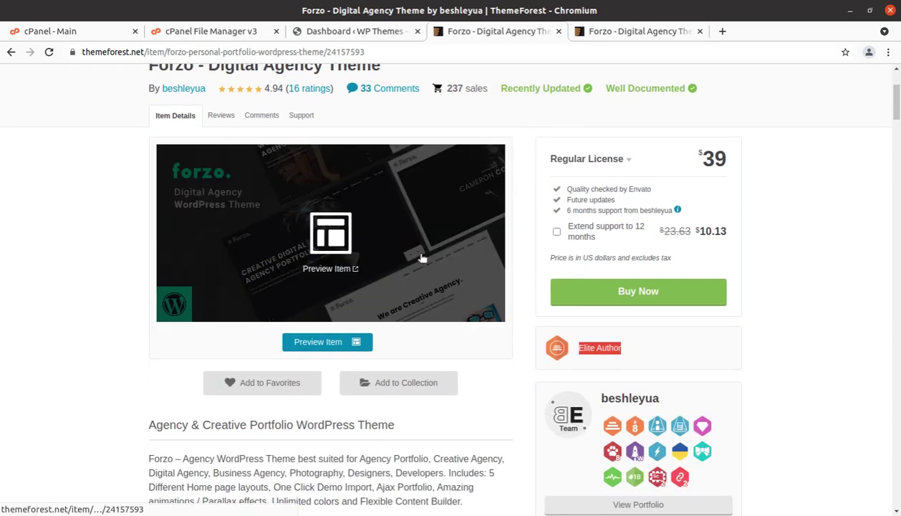
scroll(419, 308, "down", 1)
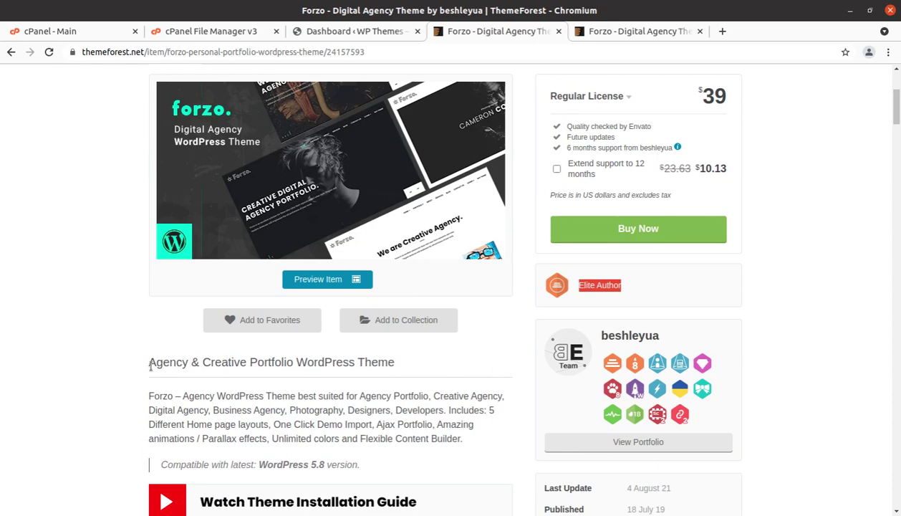
scroll(151, 367, "down", 4)
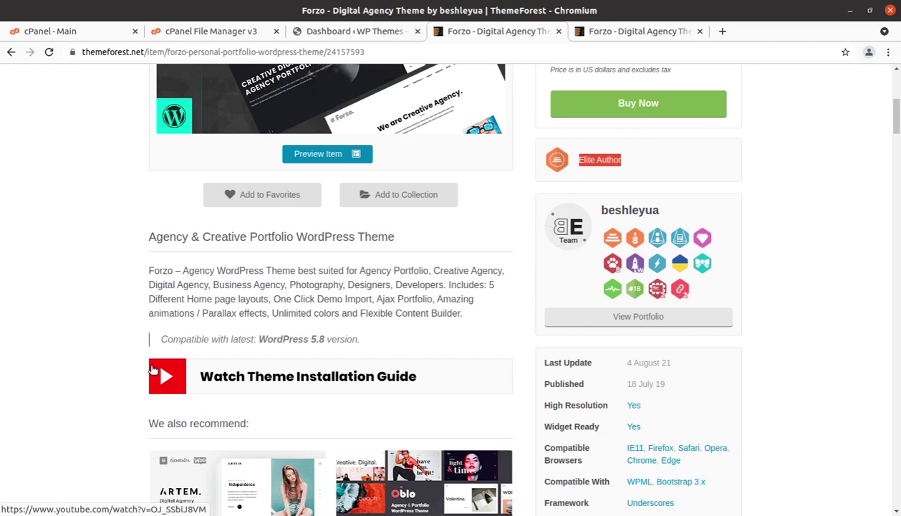
scroll(152, 368, "down", 1)
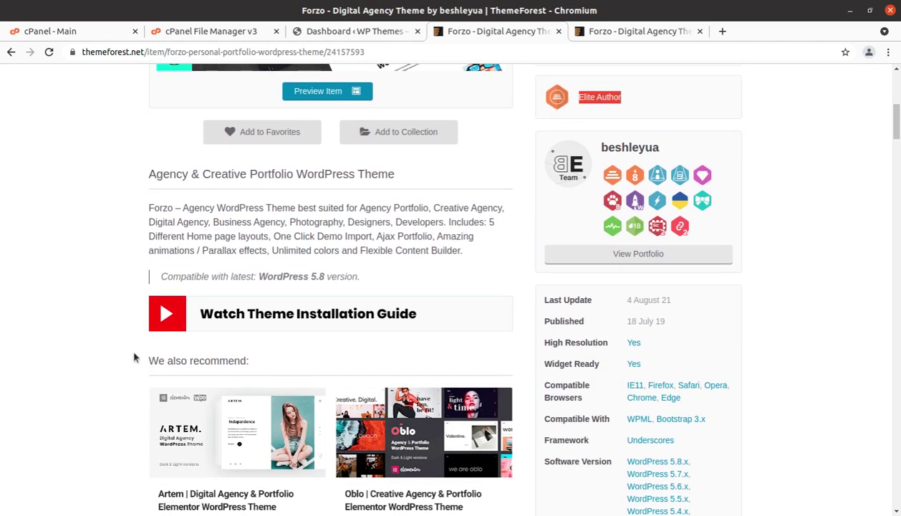
scroll(124, 345, "down", 3)
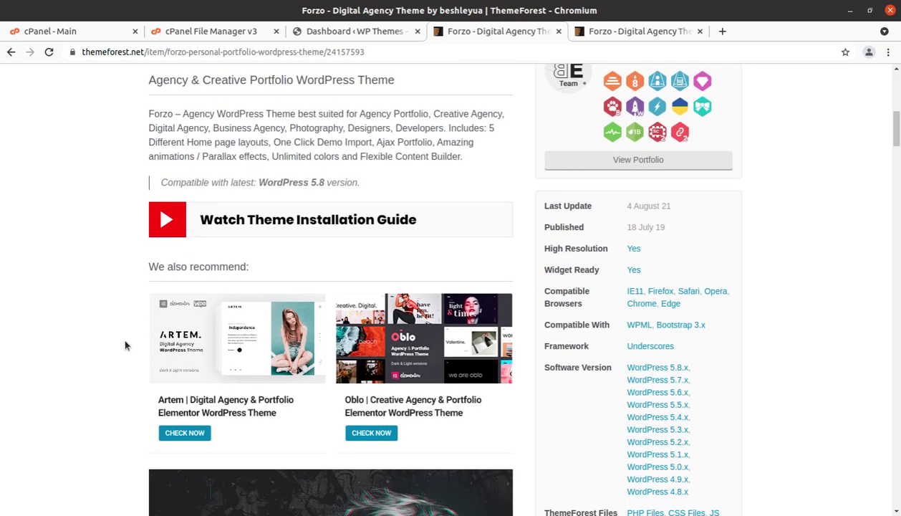
scroll(125, 346, "down", 1)
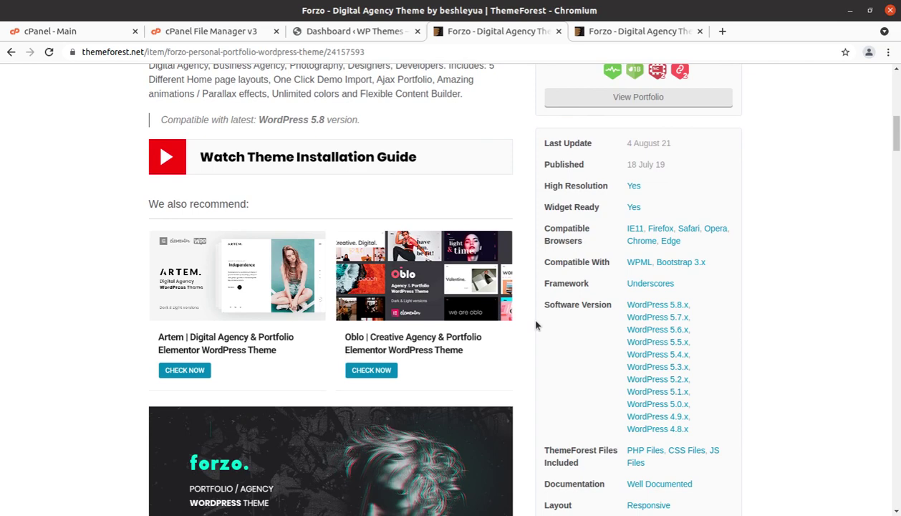
scroll(518, 380, "up", 3)
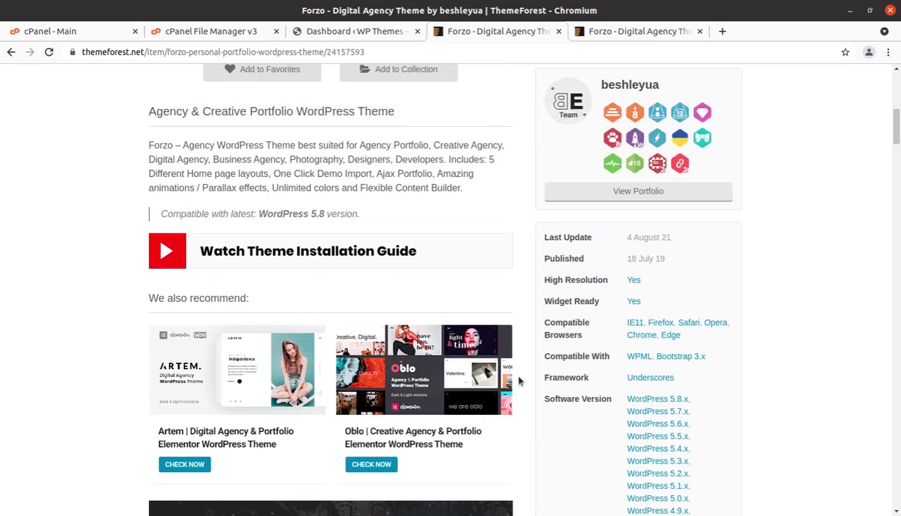
scroll(519, 380, "up", 2)
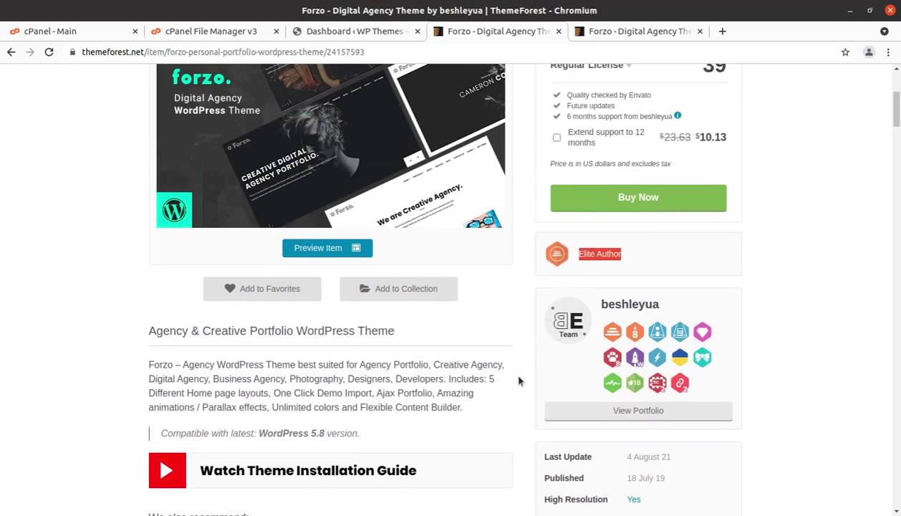
scroll(519, 354, "up", 3)
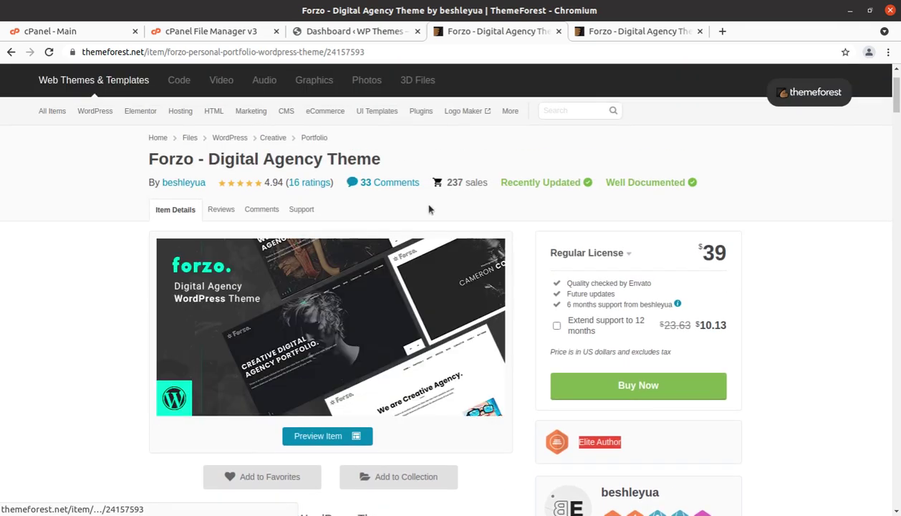
- Open the Forzo live preview and look over its home page and hero section
left_click(602, 32)
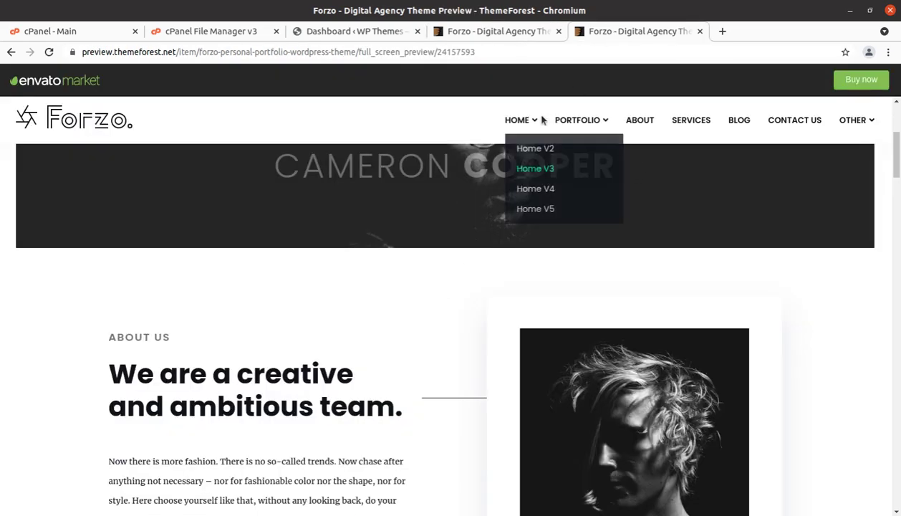
scroll(422, 181, "up", 3)
scroll(157, 244, "up", 1)
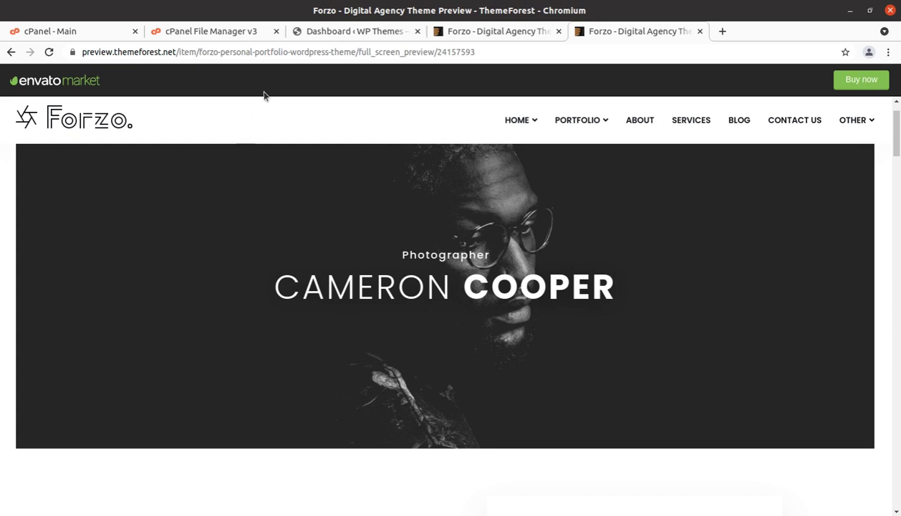
- Open the WordPress site's dashboard home and check the installed WordPress version in the At a Glance summary
left_click(304, 33)
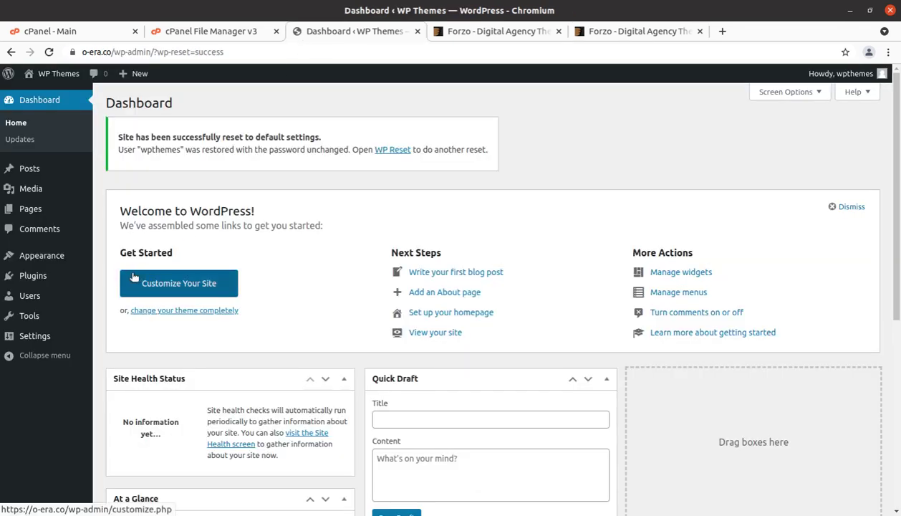
left_click(52, 126)
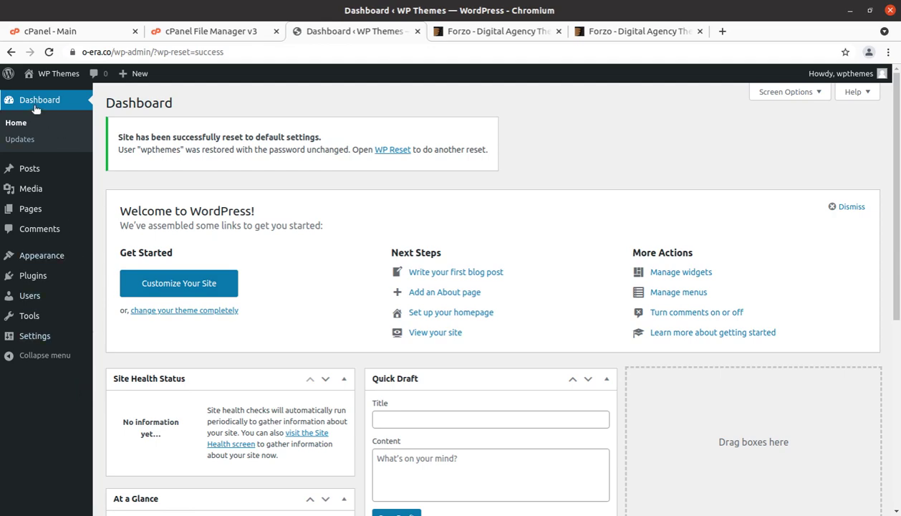
scroll(340, 385, "down", 2)
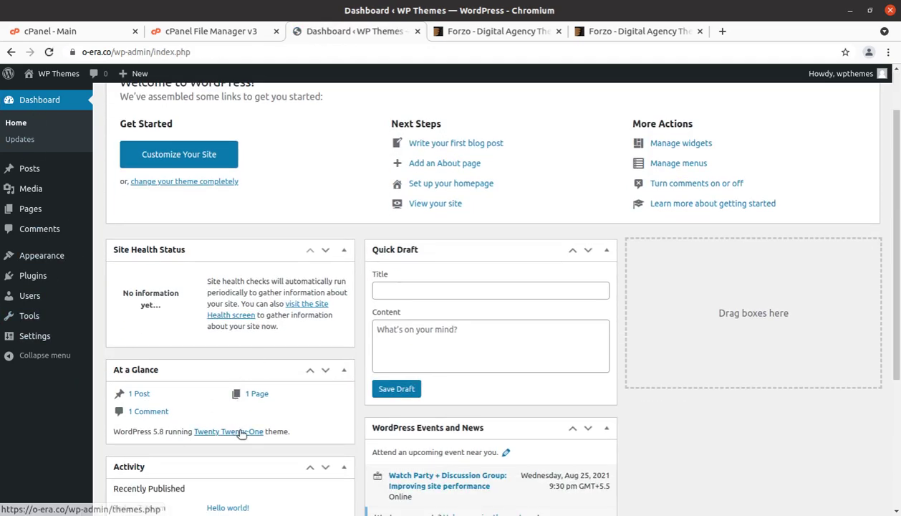
double_click(154, 433)
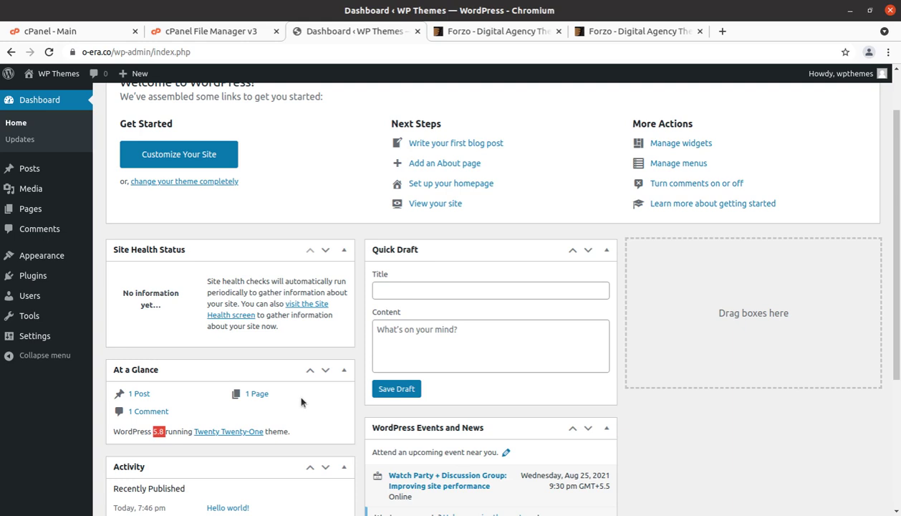
- Switch to the desktop file manager and inspect the Demo Content and Licensing folders of the forzo_v1.3.3 package
key("alt+Tab")
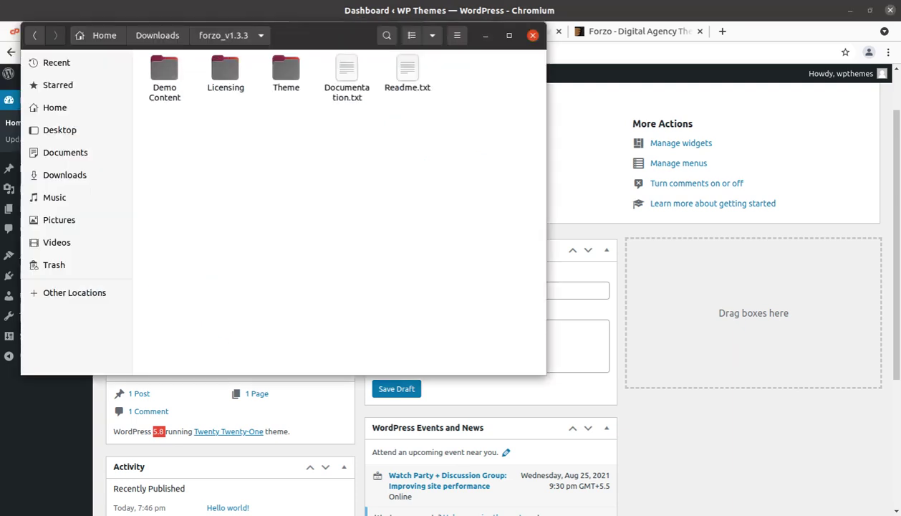
left_click(165, 68)
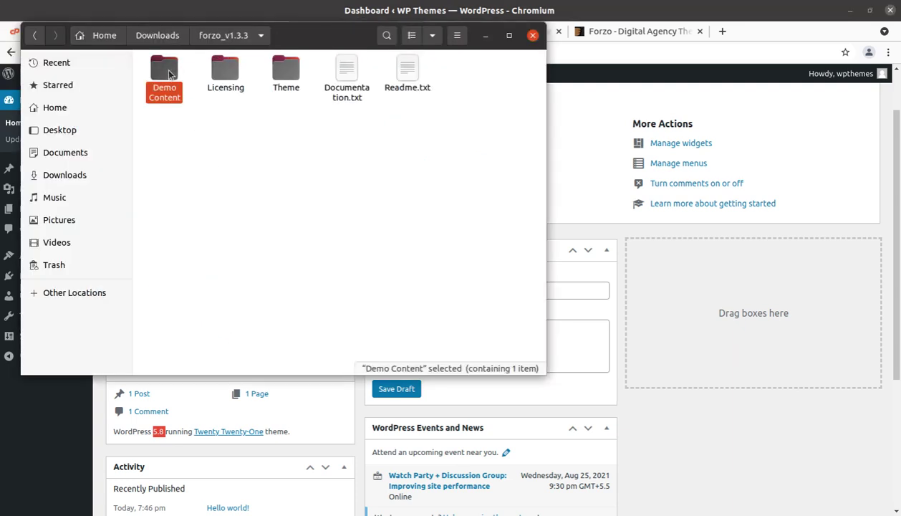
double_click(165, 68)
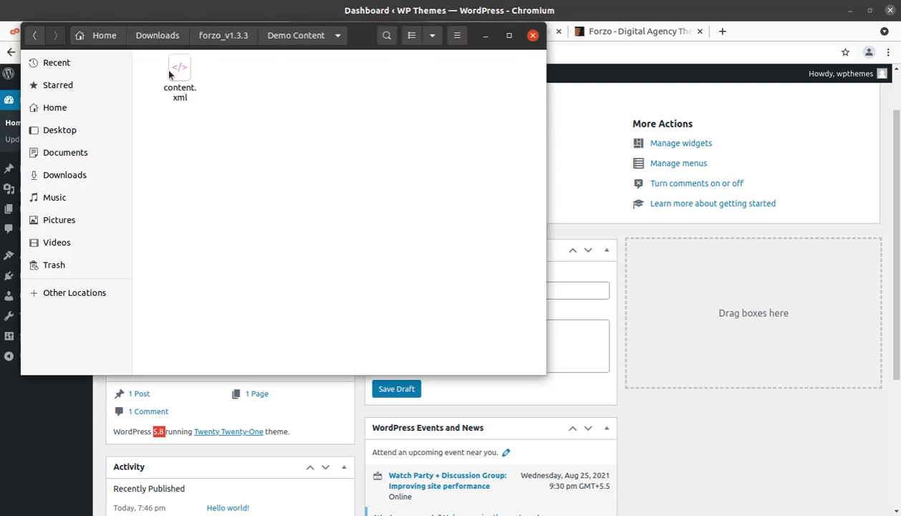
left_click(213, 41)
left_click(219, 70)
- Inspect the archives in the package's Theme folder and locate Documentation.txt and Readme.txt in forzo_v1.3.3
left_click(278, 77)
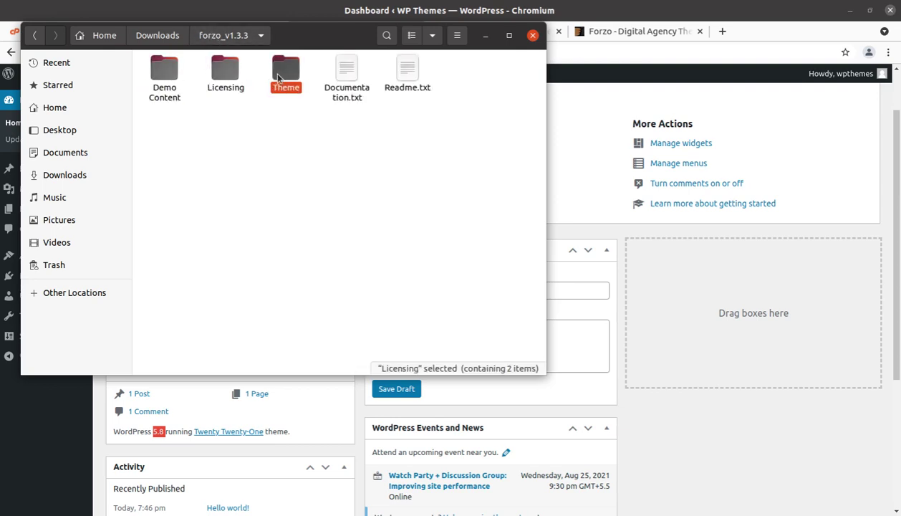
double_click(278, 77)
left_click(172, 72)
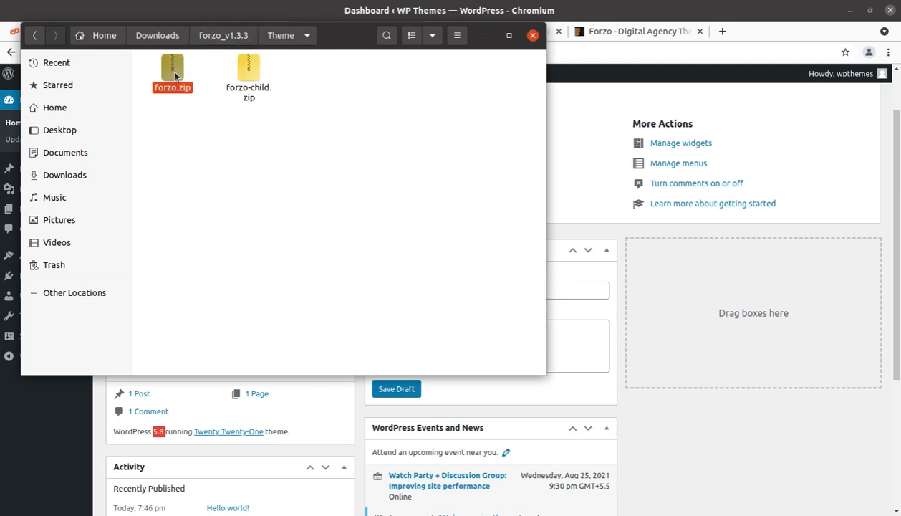
left_click(236, 85)
left_click(224, 35)
left_click(342, 98)
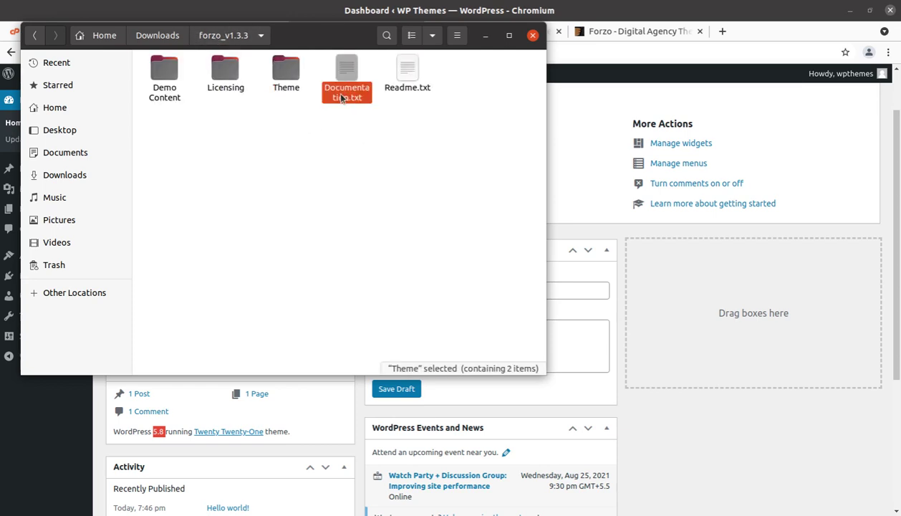
left_click(401, 86)
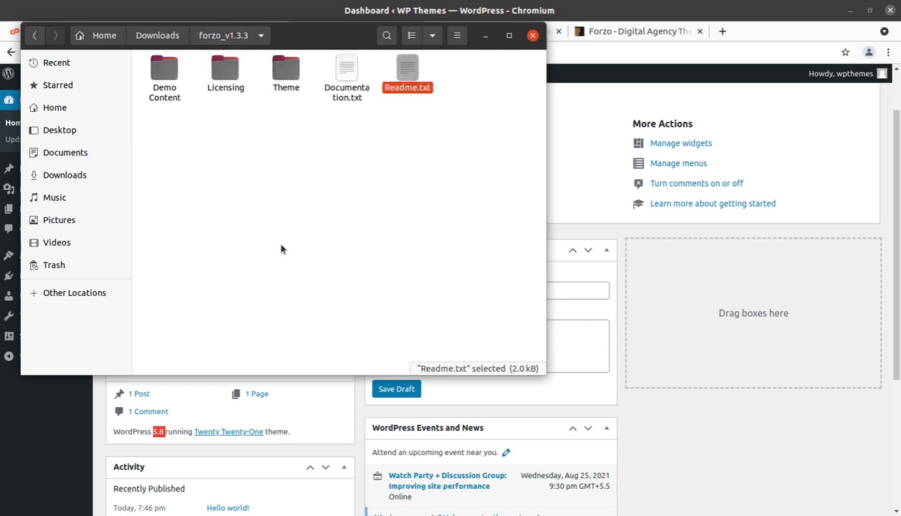
- Reopen the Theme folder to locate forzo.zip, and minimize the file manager to return to the WordPress dashboard
double_click(282, 83)
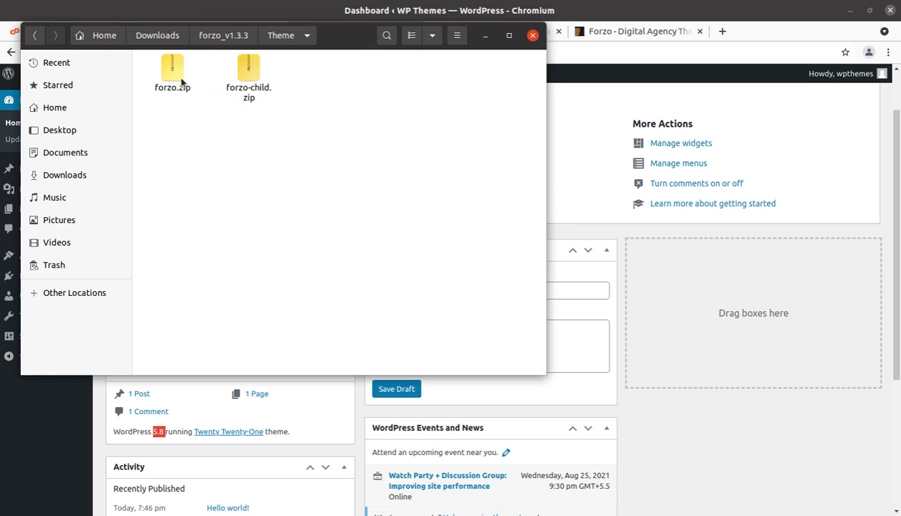
left_click(179, 81)
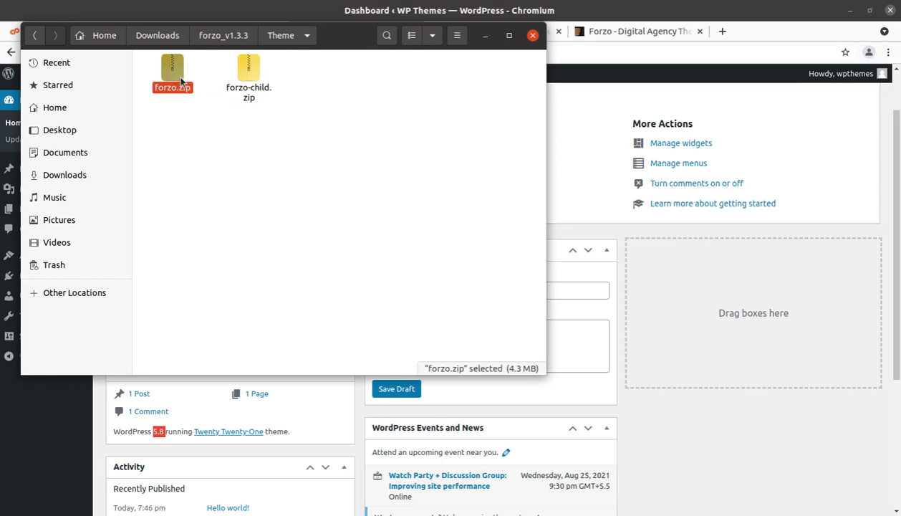
left_click(481, 36)
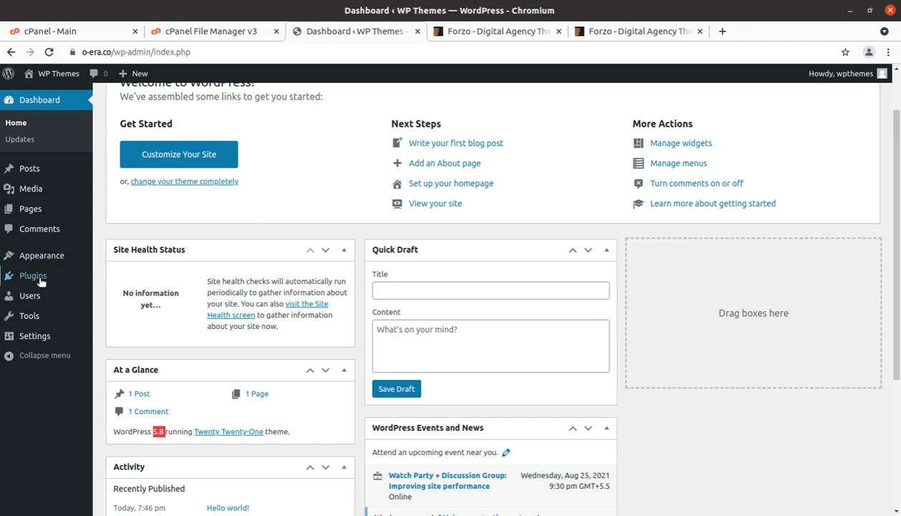
- Open the WordPress form for uploading a new theme as a zip file
mouse_move(54, 256)
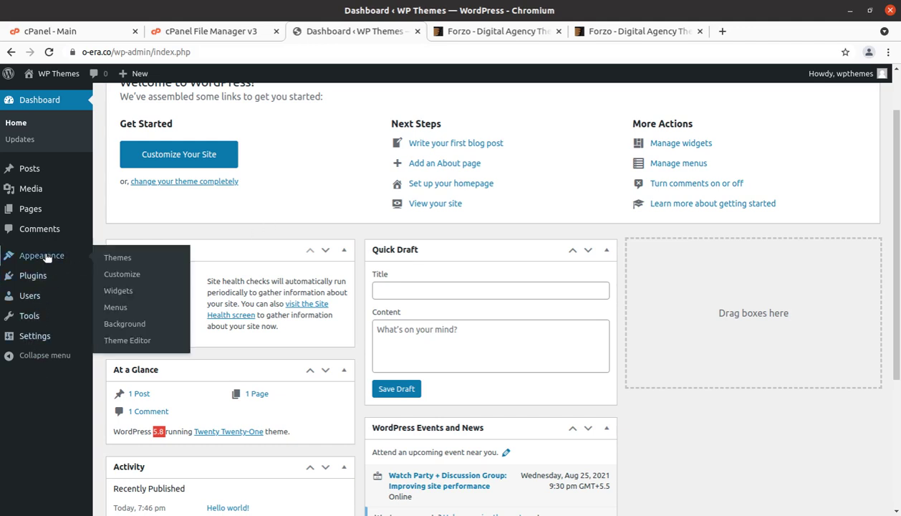
left_click(117, 260)
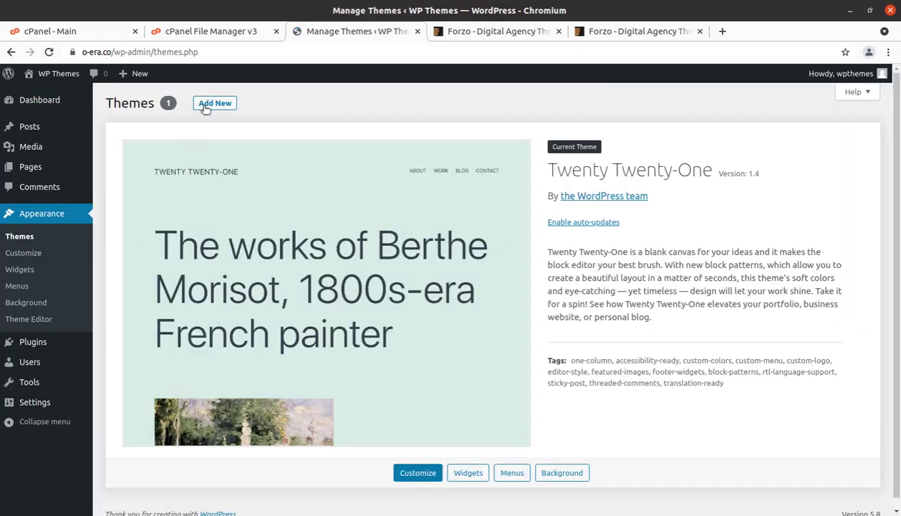
left_click(206, 106)
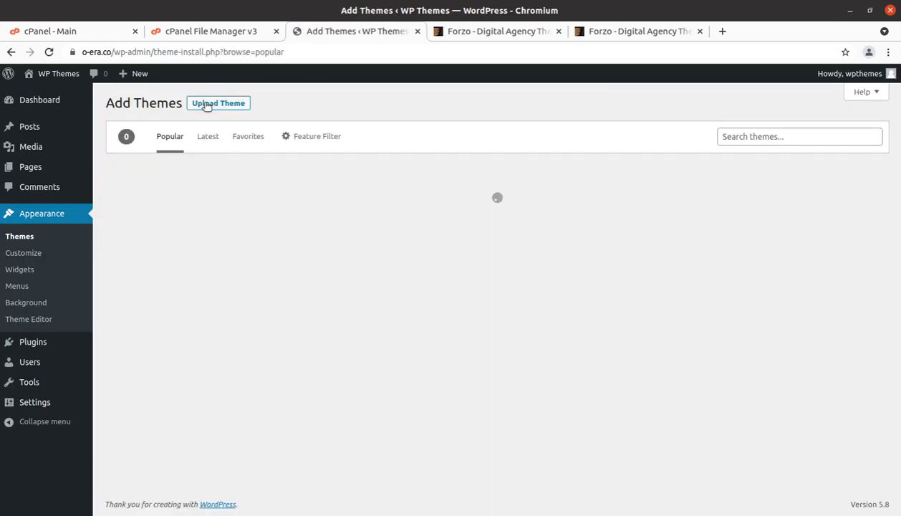
left_click(206, 104)
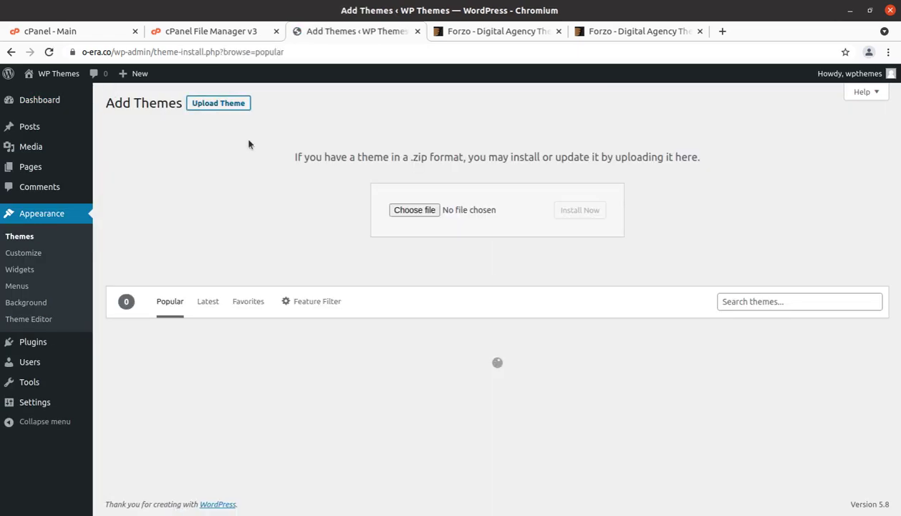
left_click(398, 215)
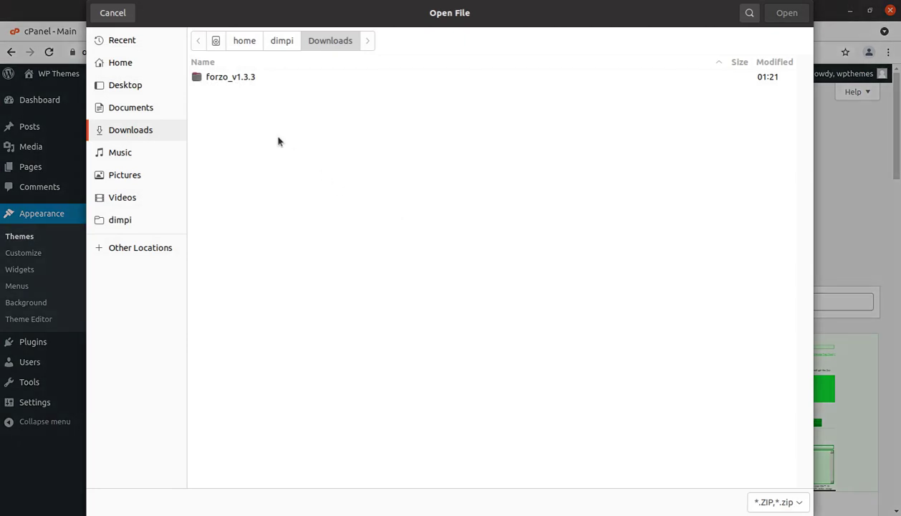
double_click(237, 84)
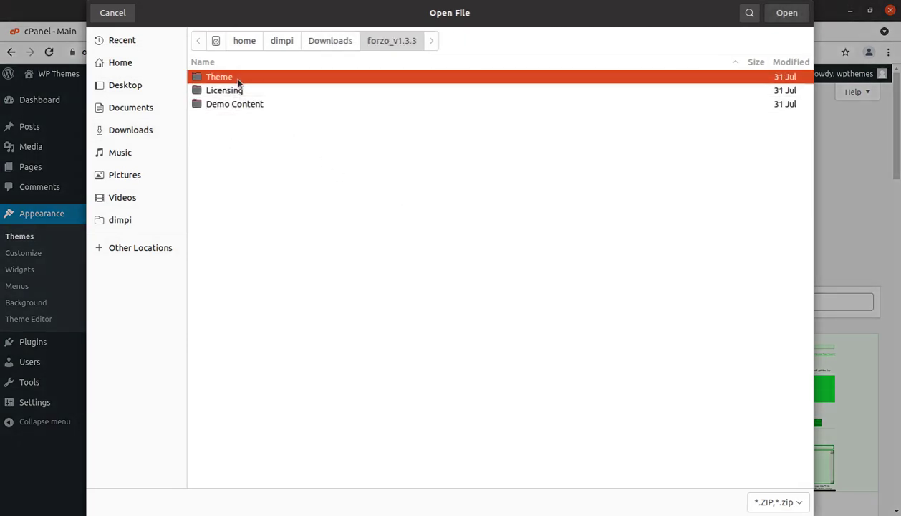
double_click(244, 77)
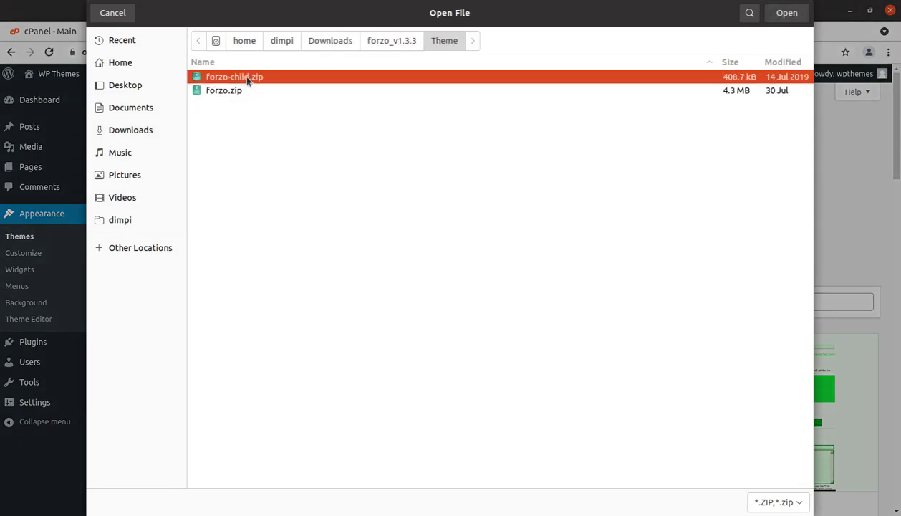
left_click(223, 91)
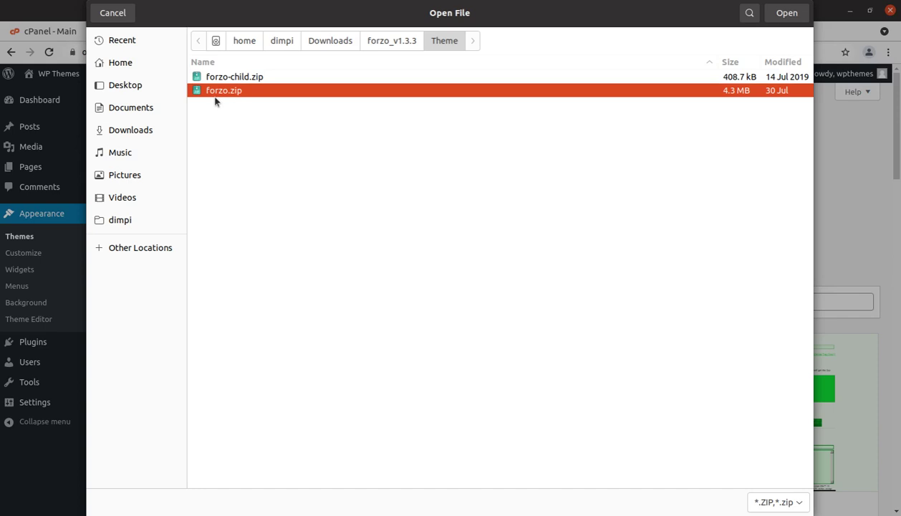
left_click(112, 13)
- Switch to the cPanel File Manager and open the themes folder inside o-era.co/wp-content
left_click(193, 33)
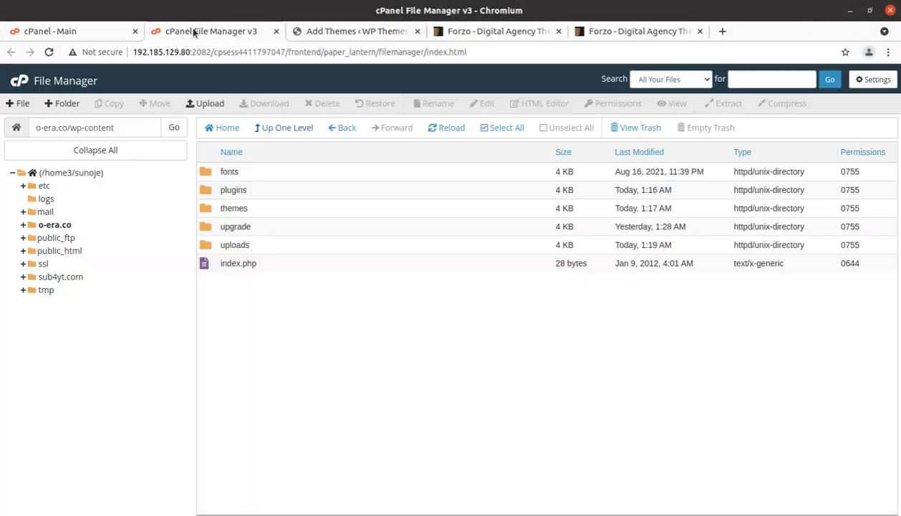
left_click(112, 150)
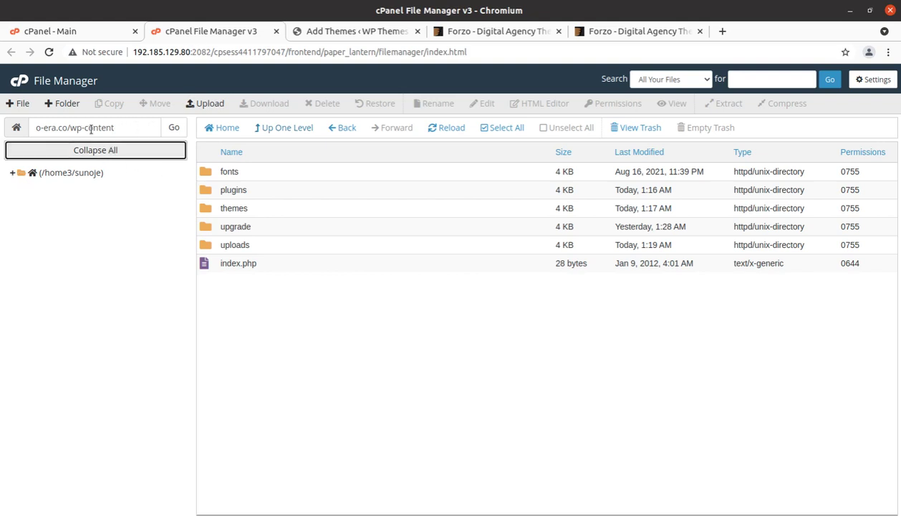
double_click(262, 209)
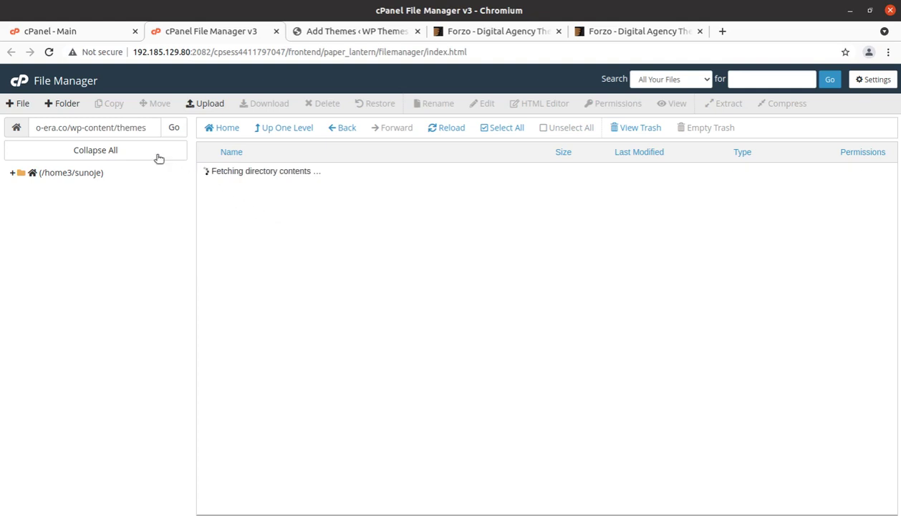
left_click_drag(146, 128, 68, 128)
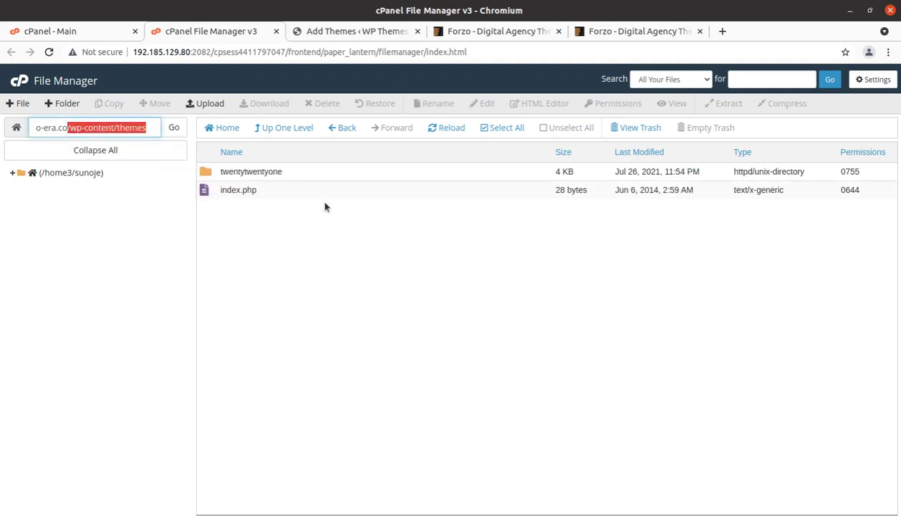
- Upload forzo.zip from the Theme folder of the forzo_v1.3.3 package into o-era.co/wp-content/themes
left_click(206, 106)
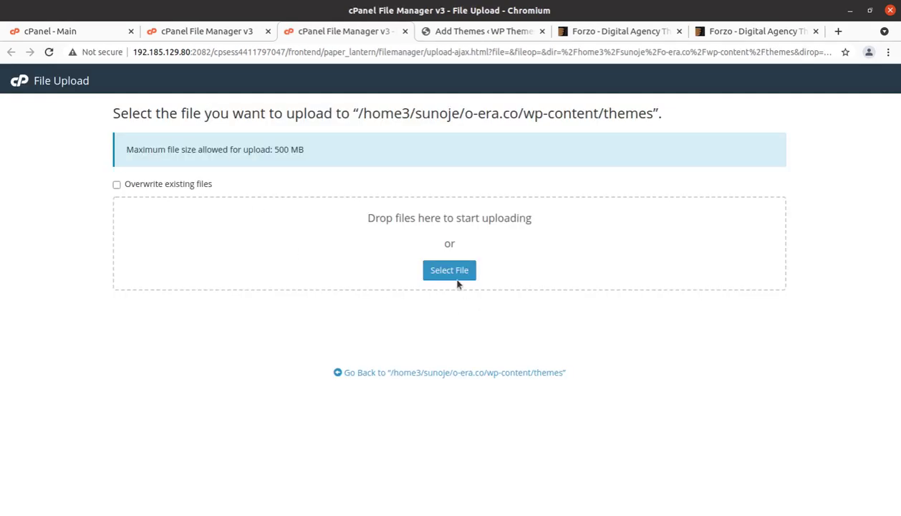
left_click(455, 275)
double_click(242, 80)
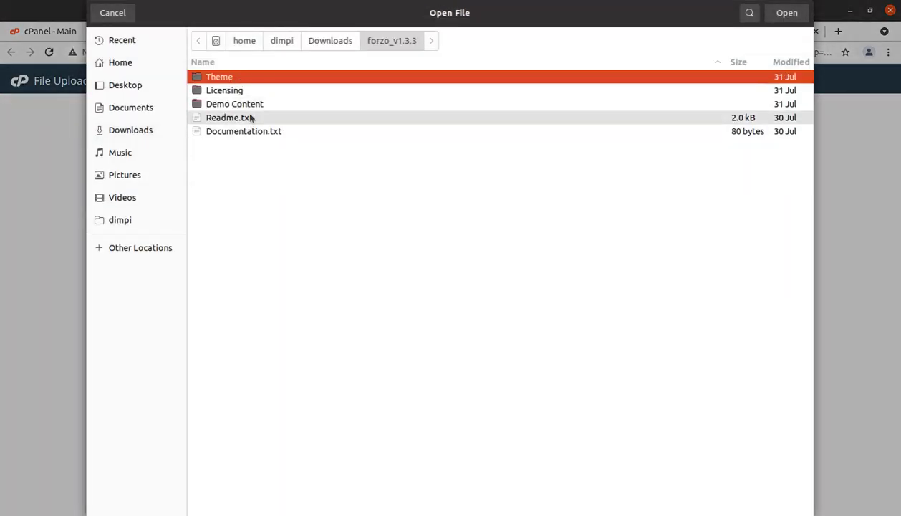
double_click(250, 79)
left_click(239, 91)
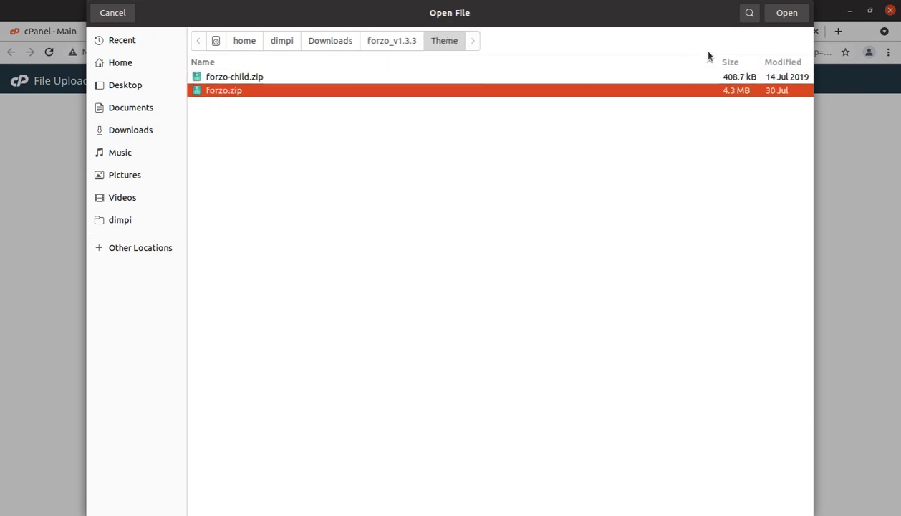
left_click(786, 13)
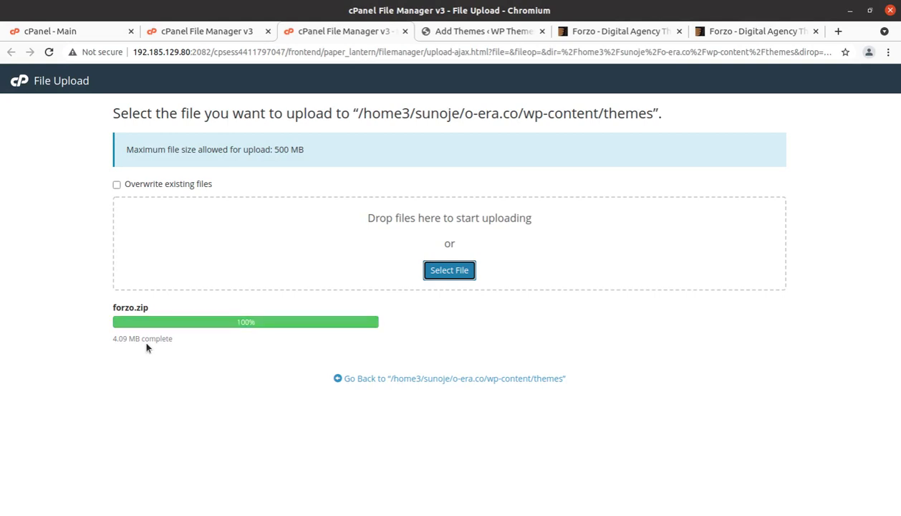
left_click_drag(112, 340, 126, 342)
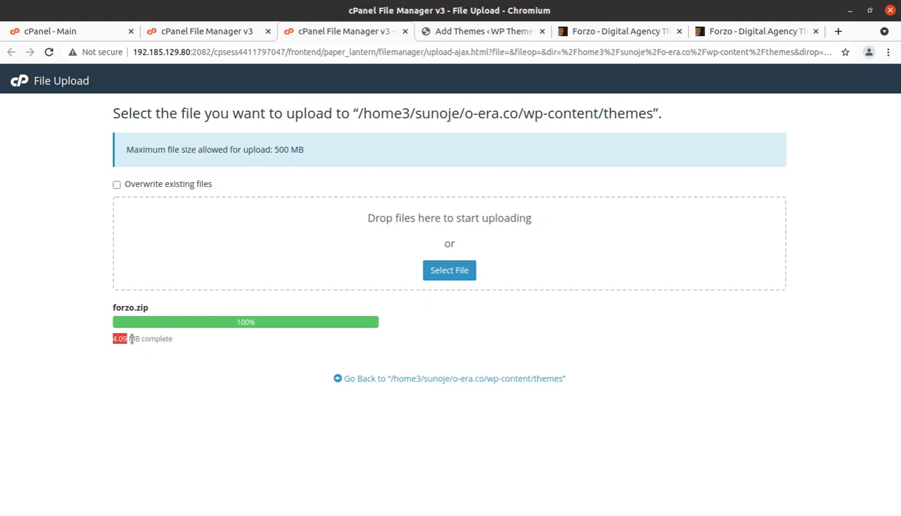
- Return to the themes directory and extract forzo.zip into /o-era.co/wp-content/themes
left_click(361, 379)
left_click(288, 191)
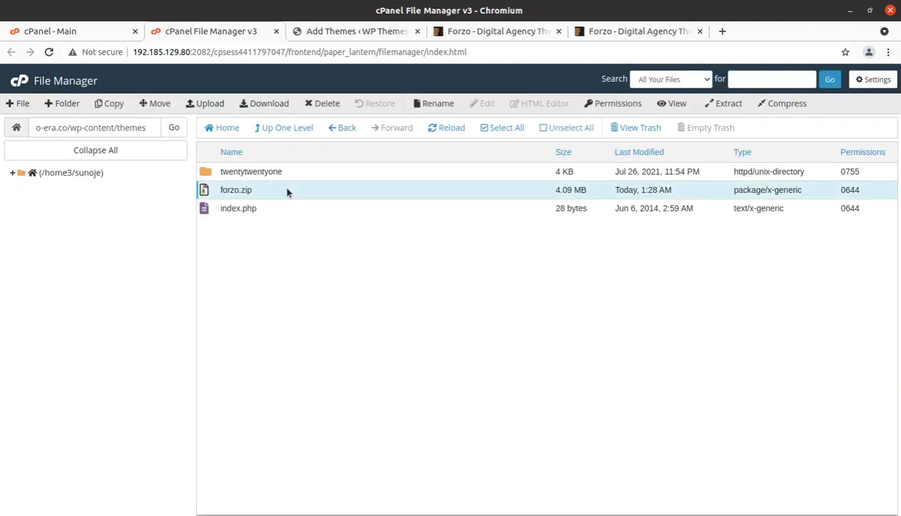
right_click(288, 191)
left_click(325, 320)
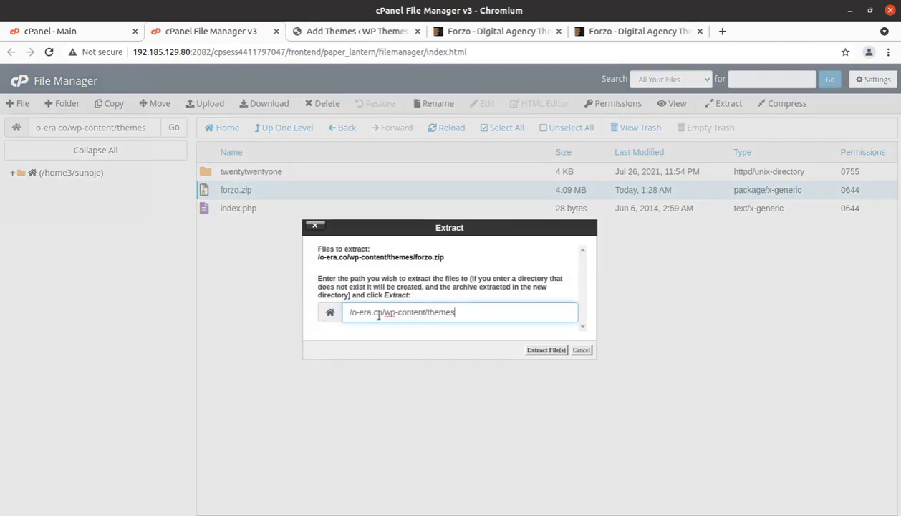
left_click(544, 347)
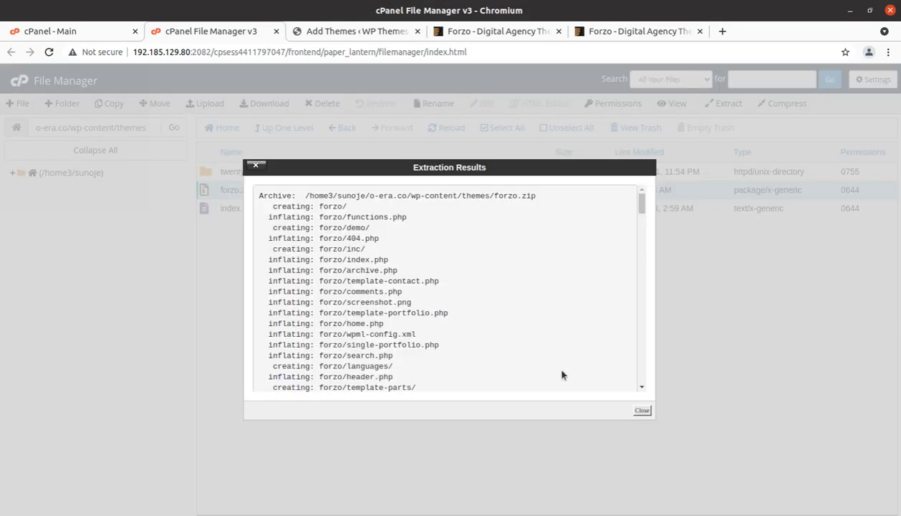
left_click(640, 411)
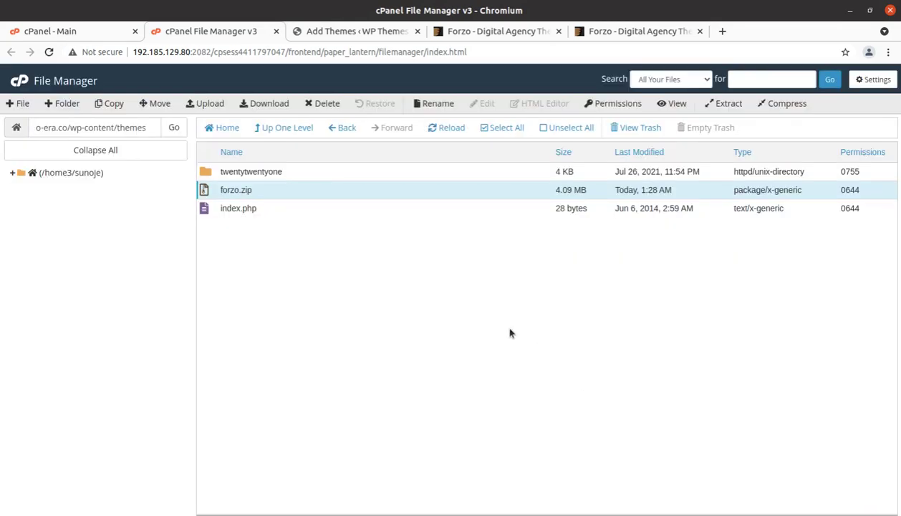
- Reload the themes directory listing and permanently delete the __MACOSX folder, skipping the trash
left_click(342, 33)
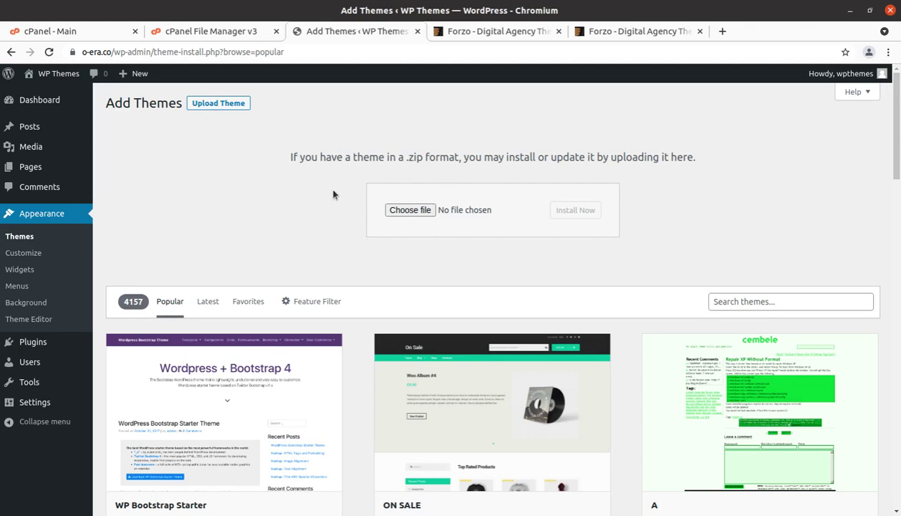
left_click(234, 33)
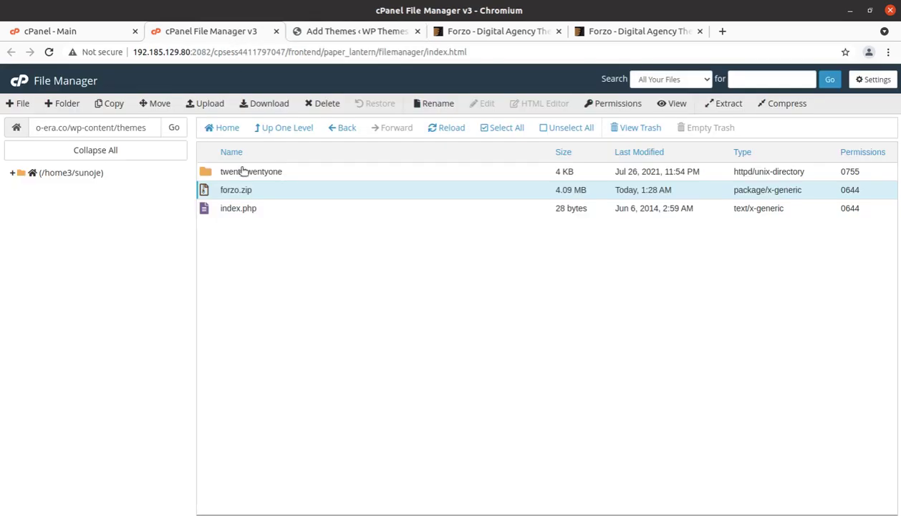
left_click(433, 129)
left_click(307, 176)
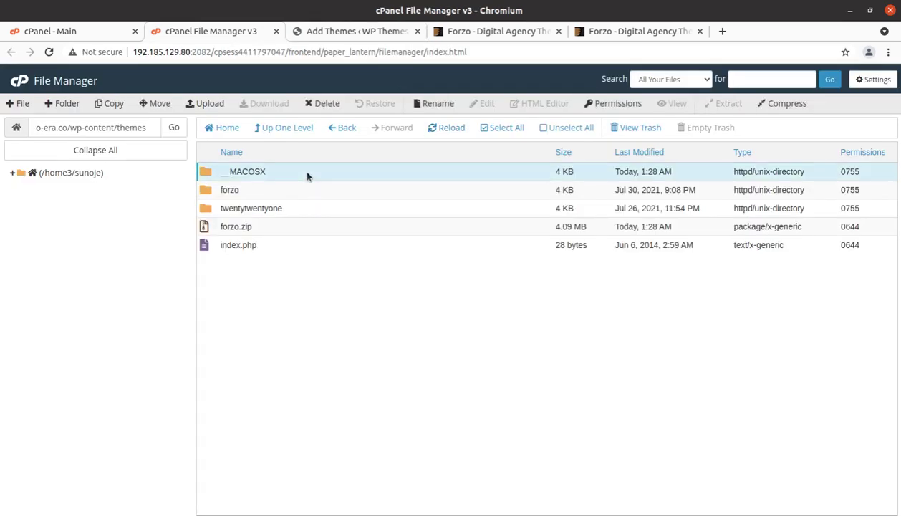
left_click(316, 104)
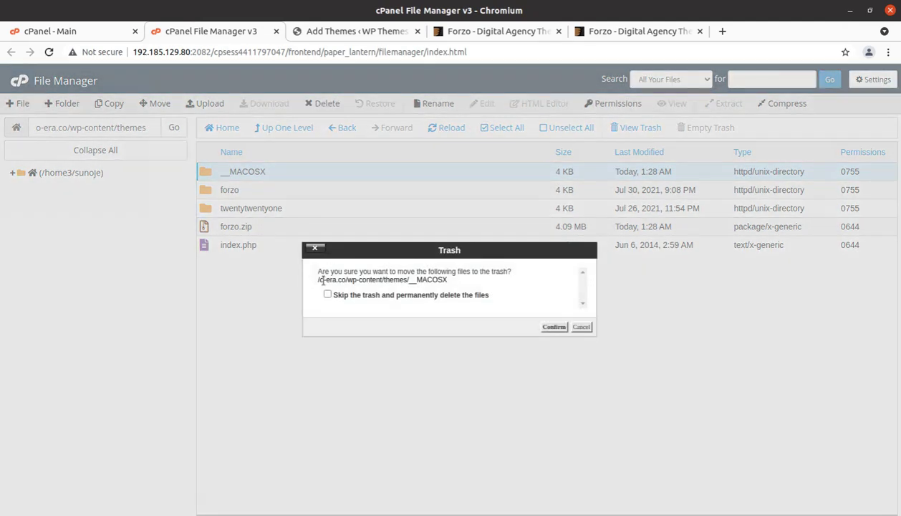
left_click(328, 295)
left_click(553, 326)
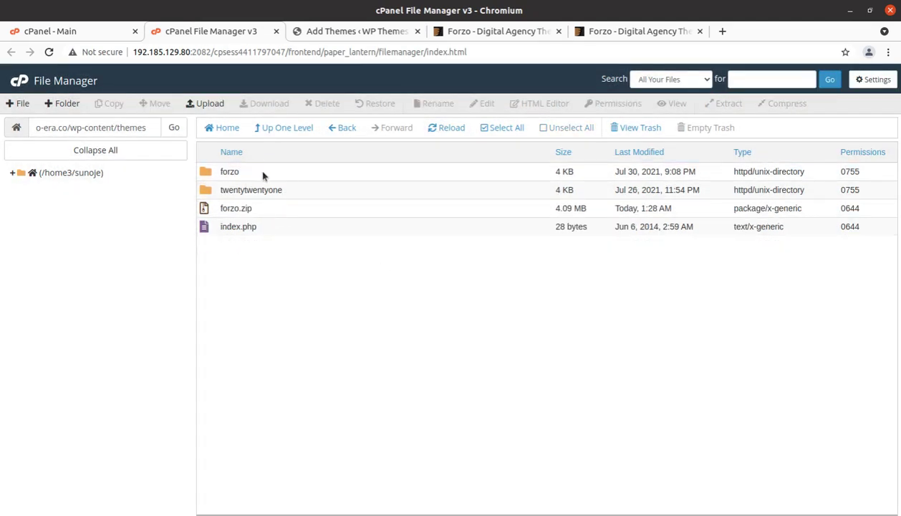
- Inspect the files in the extracted forzo folder and return to the themes directory
double_click(262, 176)
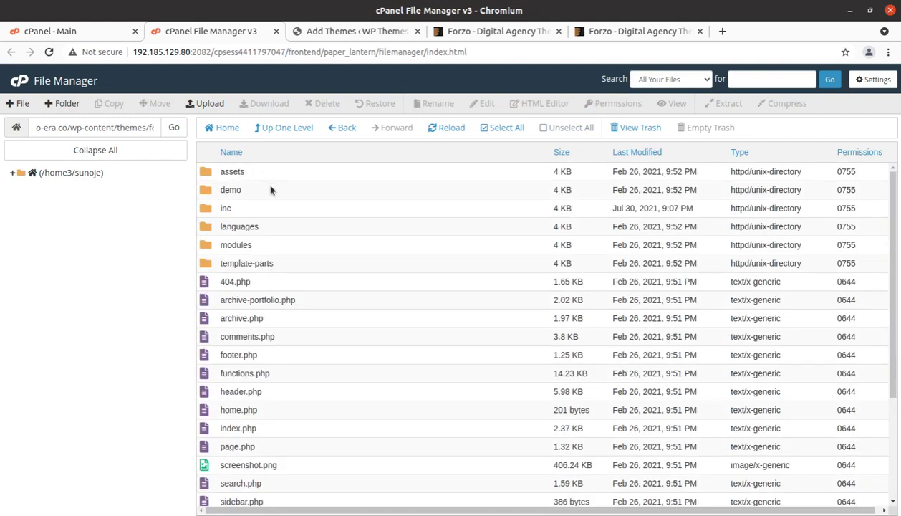
scroll(326, 343, "down", 4)
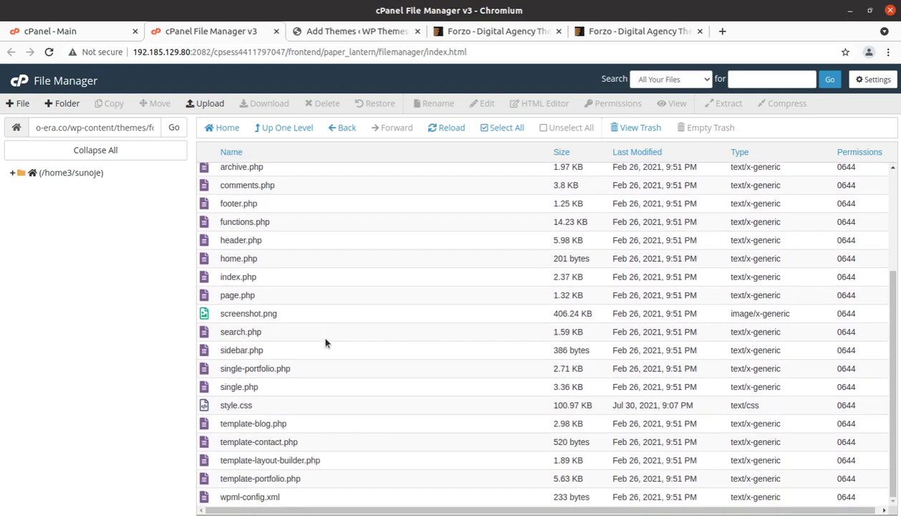
left_click(288, 129)
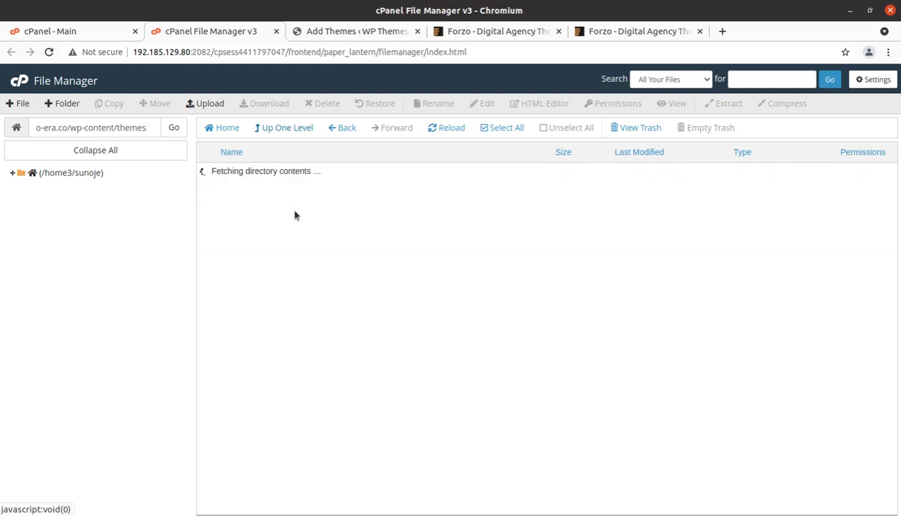
- Permanently delete the forzo.zip archive from the themes directory, skipping the trash
left_click(272, 209)
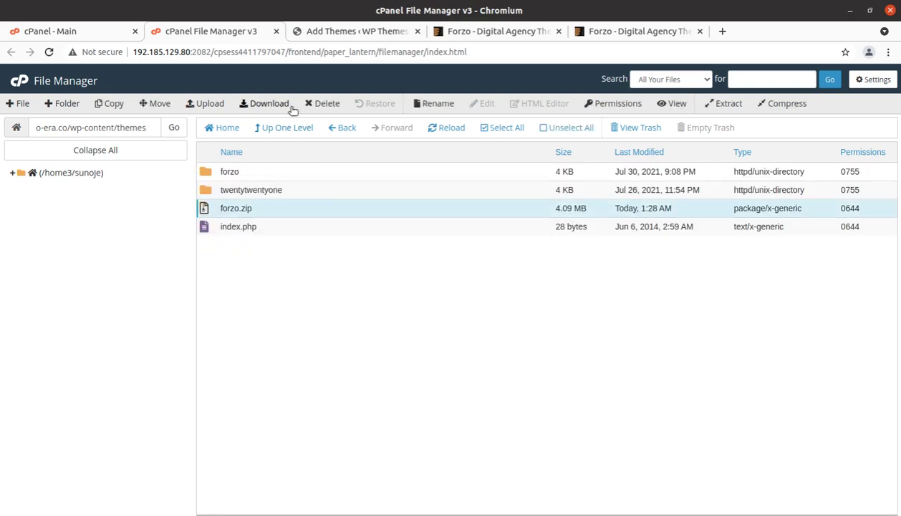
left_click(326, 104)
left_click(328, 294)
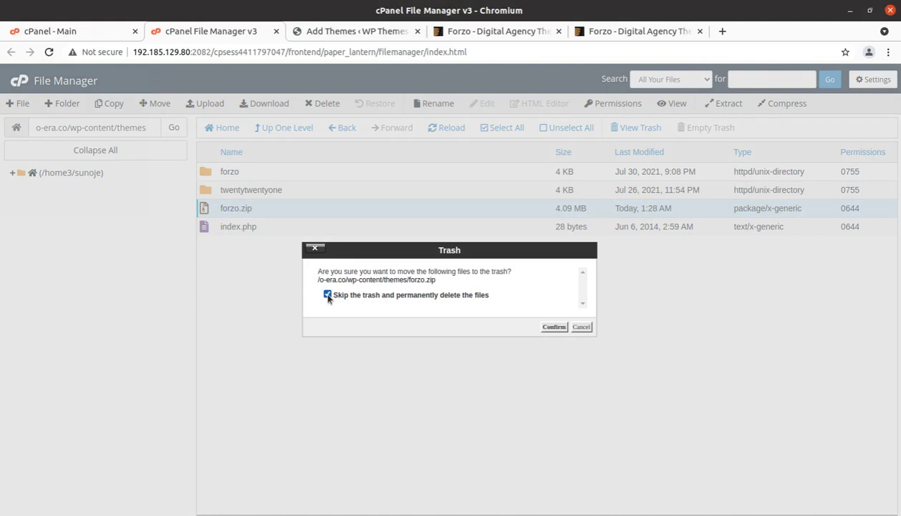
left_click(553, 328)
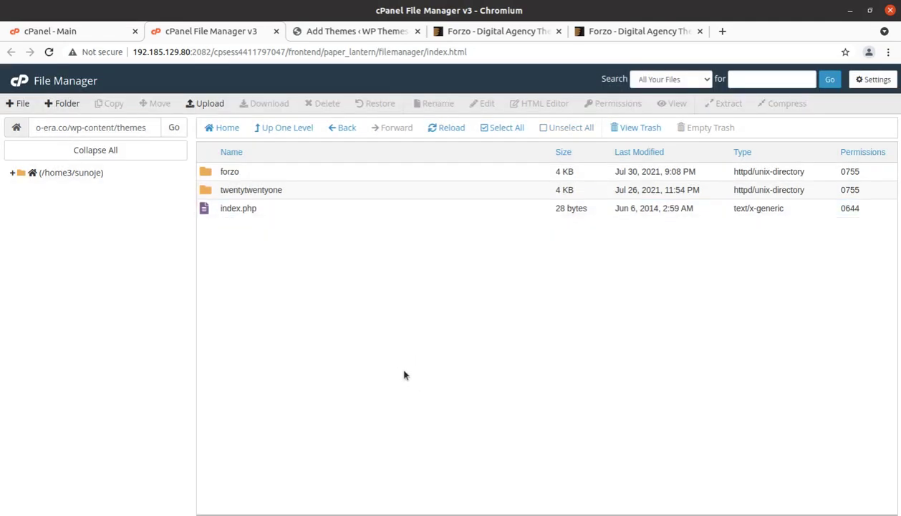
- Switch to WordPress, open the installed themes, and review the forzo theme's name, version and description in its details
left_click(344, 31)
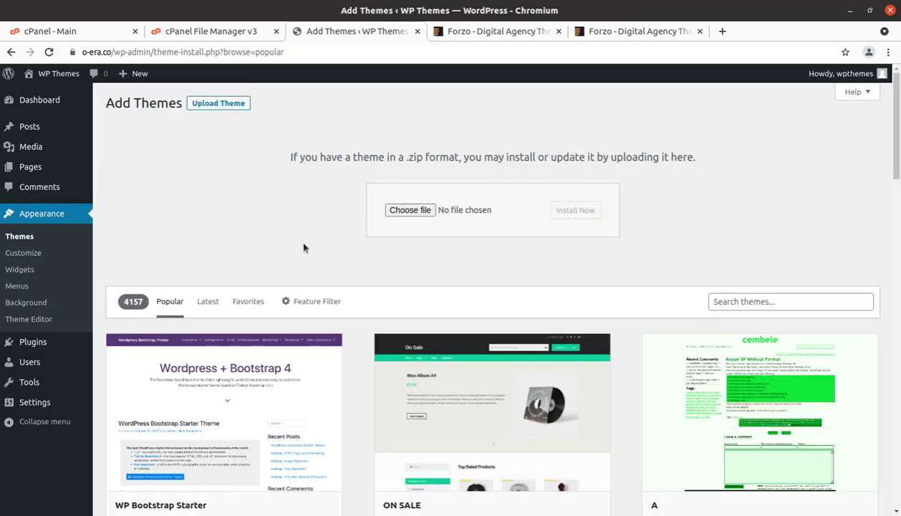
left_click(24, 228)
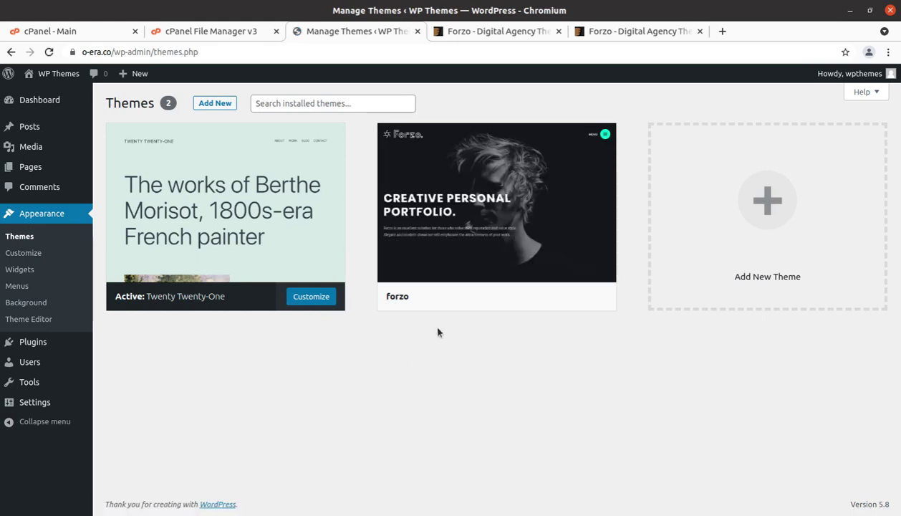
mouse_move(479, 231)
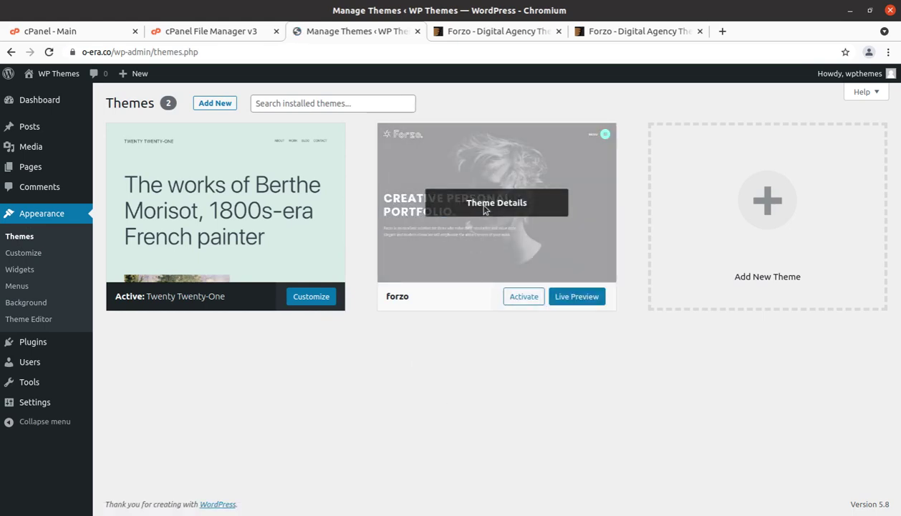
left_click(477, 206)
left_click_drag(554, 167, 566, 169)
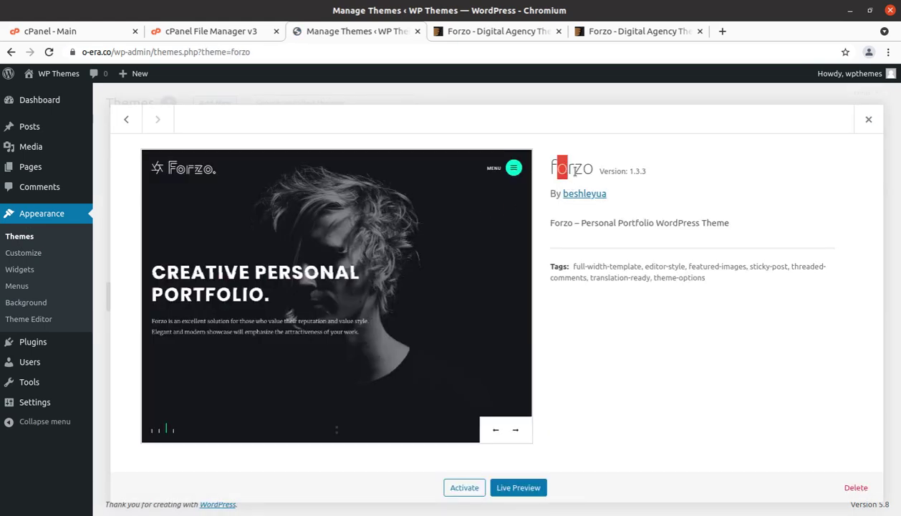
left_click_drag(651, 173, 625, 174)
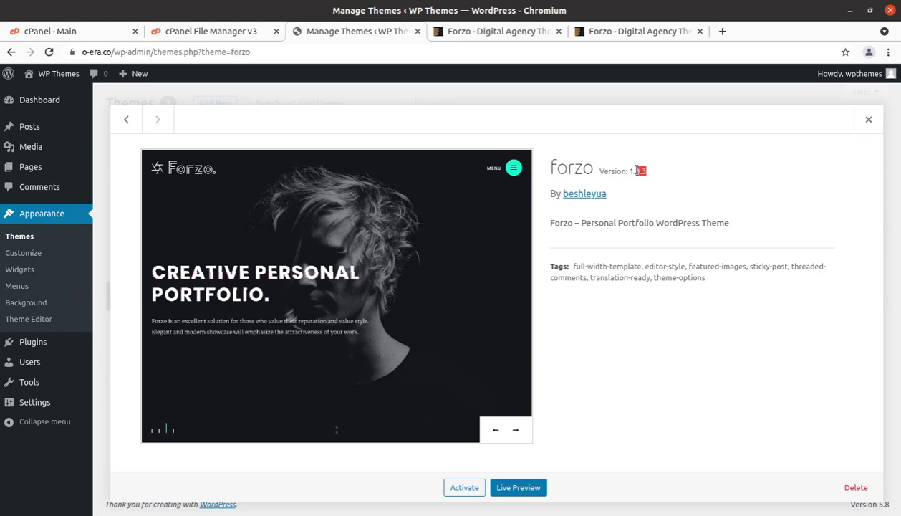
left_click(571, 254)
triple_click(710, 227)
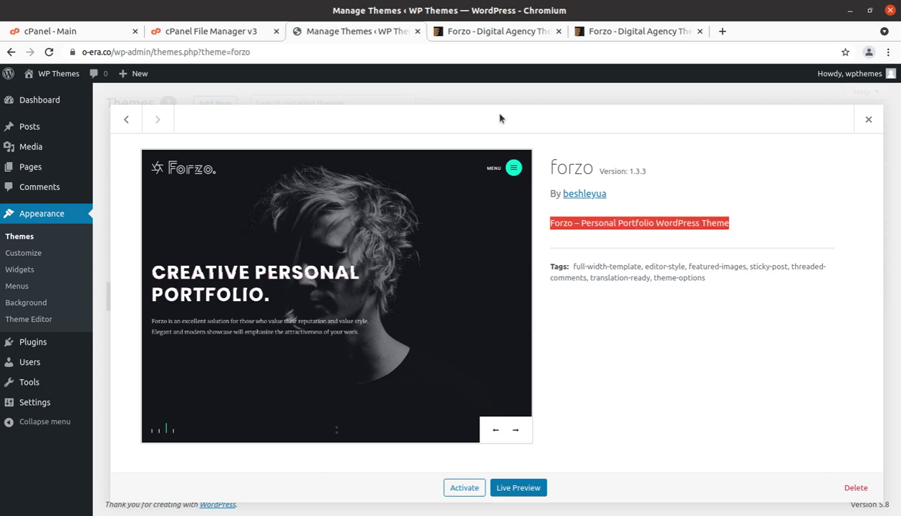
- Switch to the ThemeForest item page for Forzo and review its title, preview and description
left_click(485, 33)
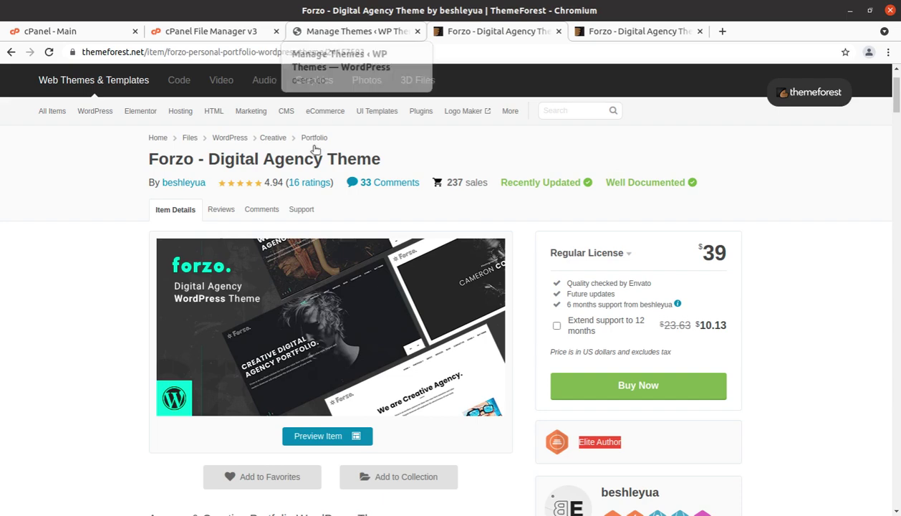
scroll(330, 308, "down", 1)
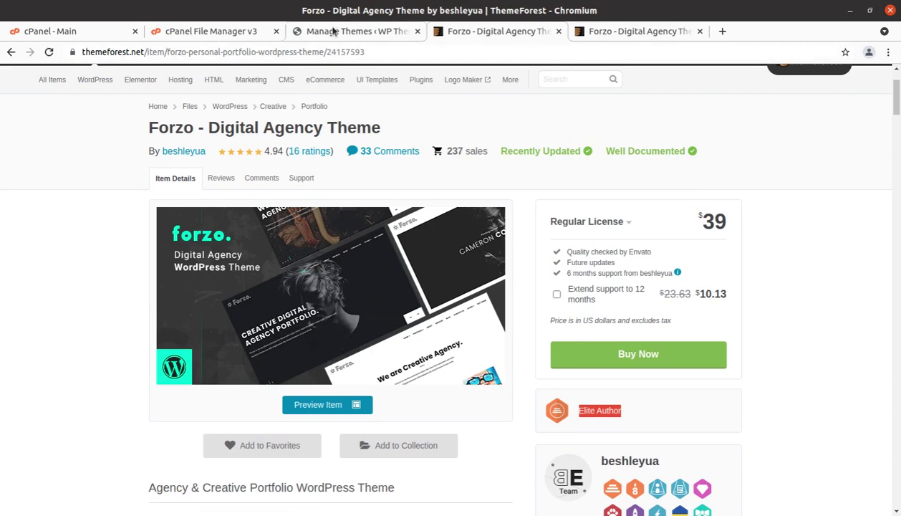
scroll(323, 266, "down", 2)
scroll(546, 462, "down", 2)
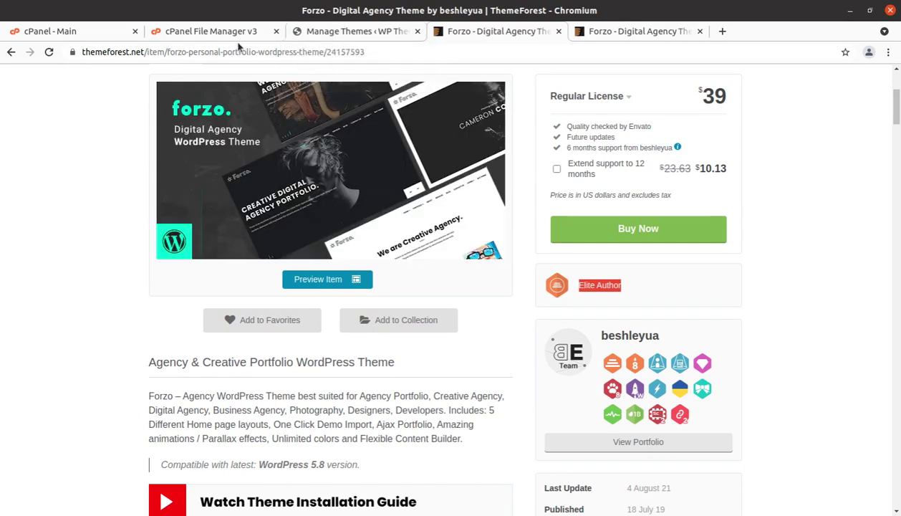
- Return to the forzo theme details in WordPress and activate the theme
left_click(320, 32)
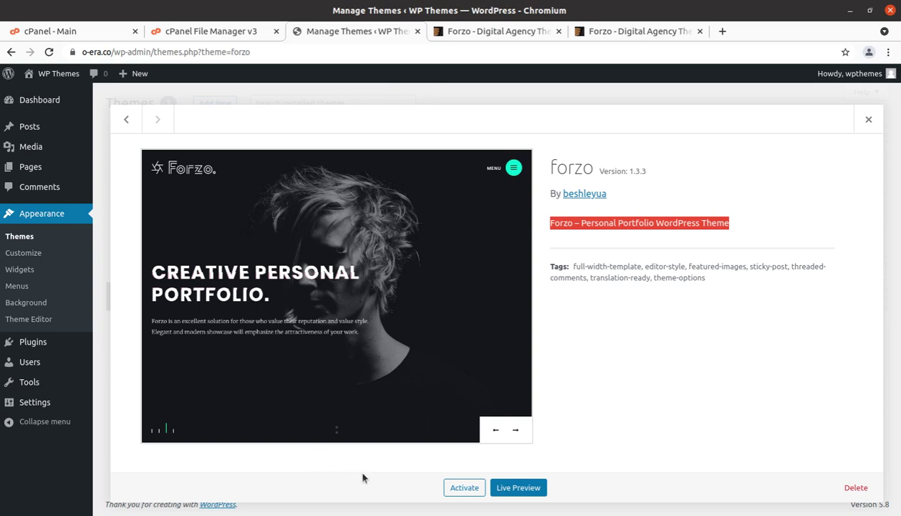
left_click(459, 490)
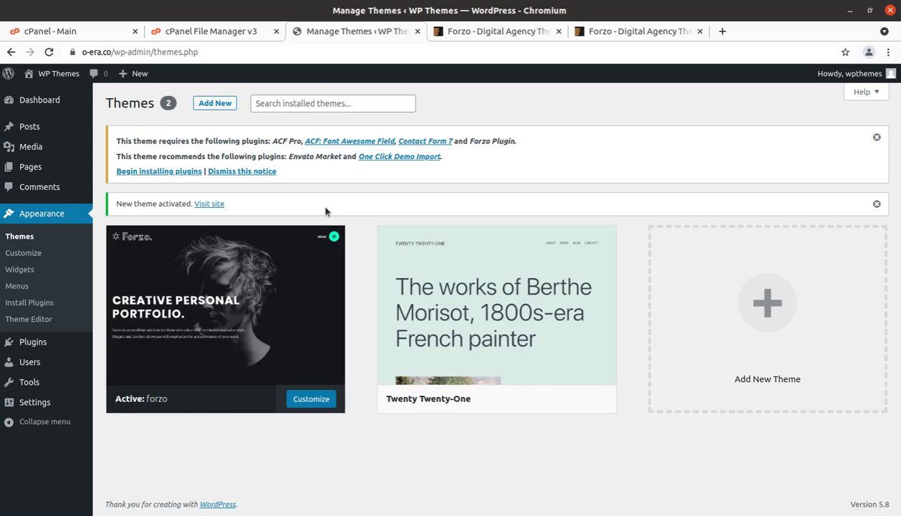
- Bulk-install the theme's plugins ACF Pro, ACF: Font Awesome Field, Contact Form 7, Forzo Plugin and One Click Demo Import, leaving out Envato Market
left_click(185, 172)
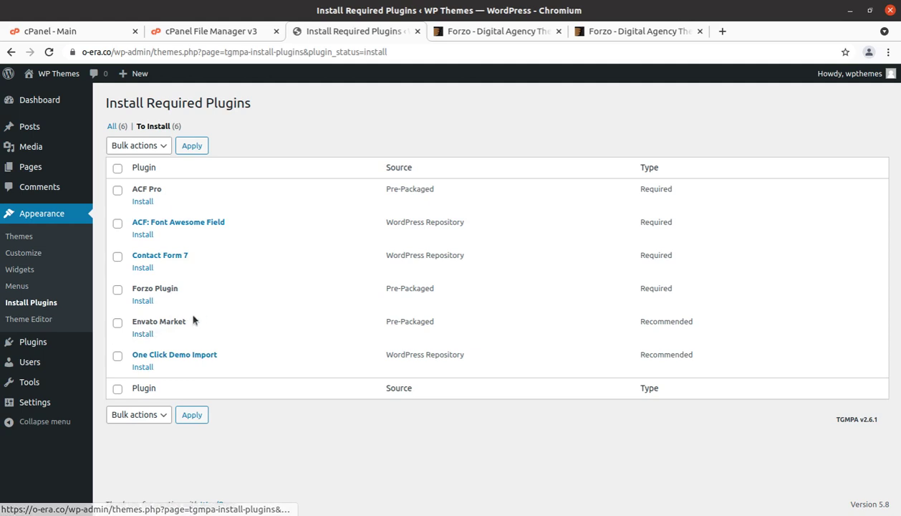
left_click(117, 168)
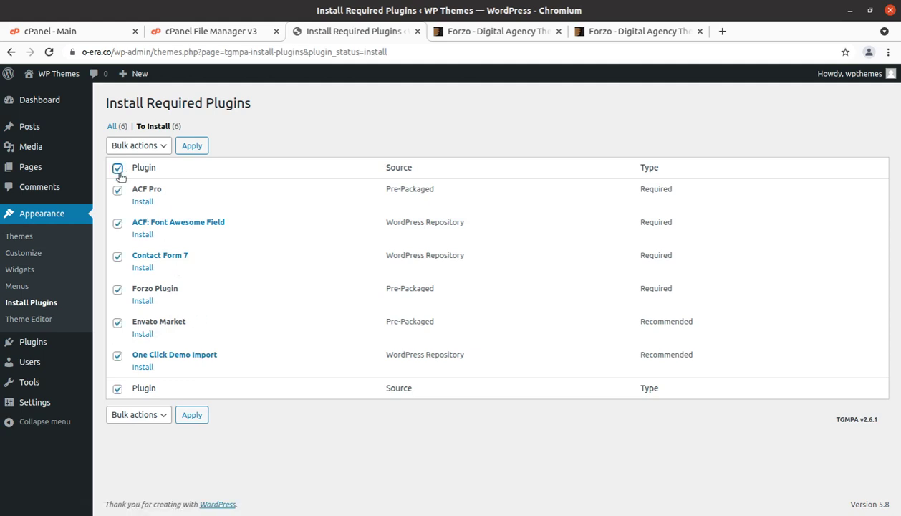
left_click(117, 323)
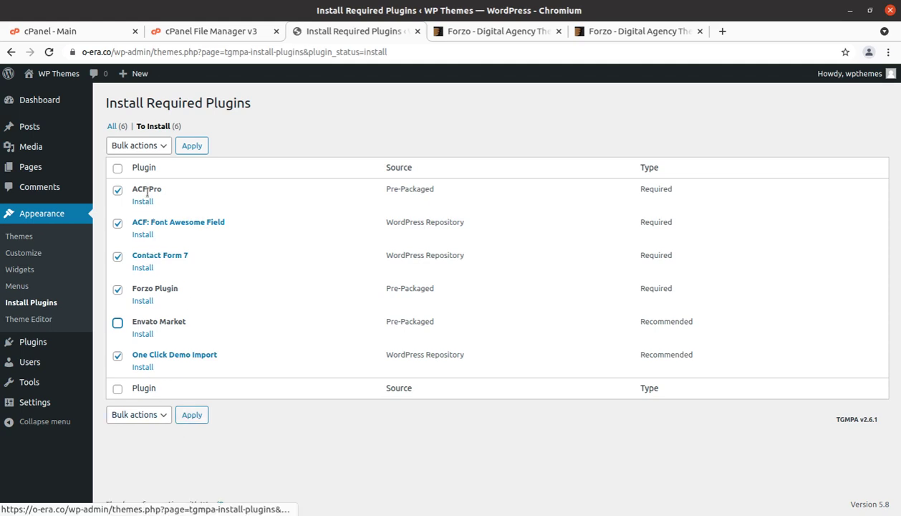
left_click(144, 415)
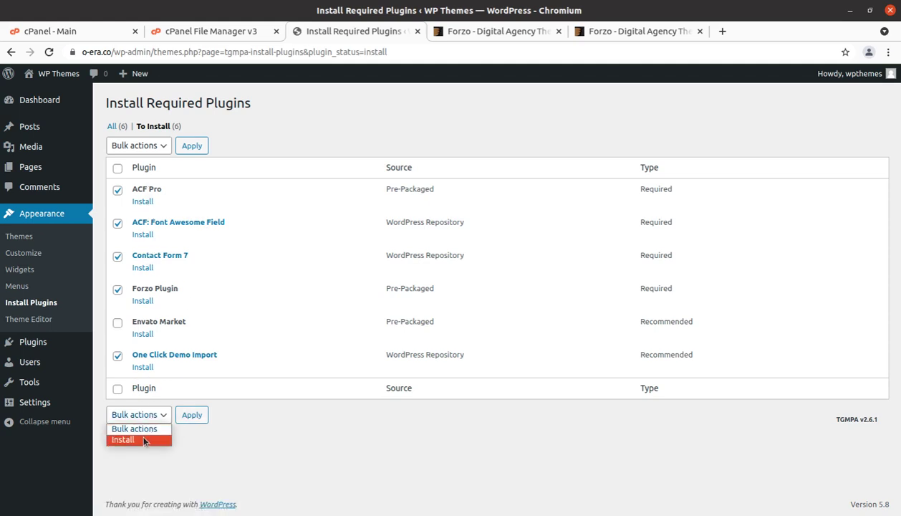
left_click(143, 440)
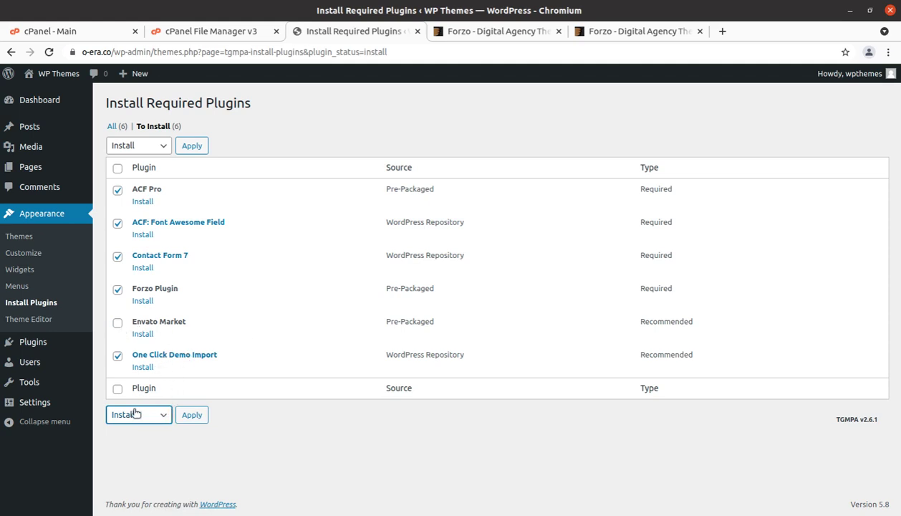
left_click(189, 422)
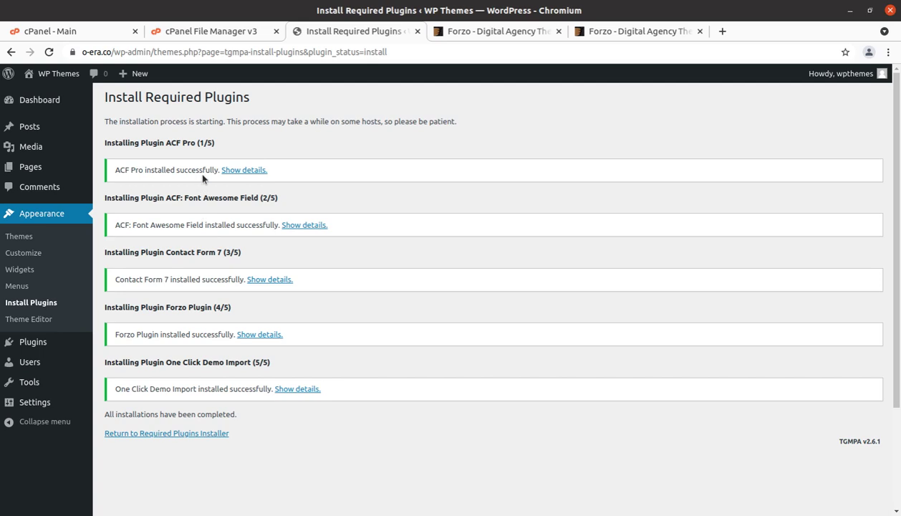
- Return to the required plugins installer and bulk-activate every listed plugin except Envato Market
left_click(177, 435)
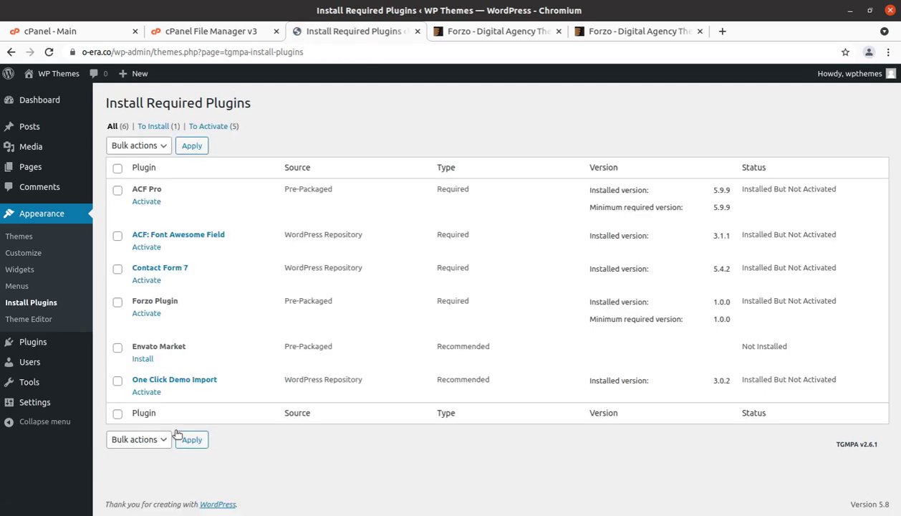
left_click(118, 168)
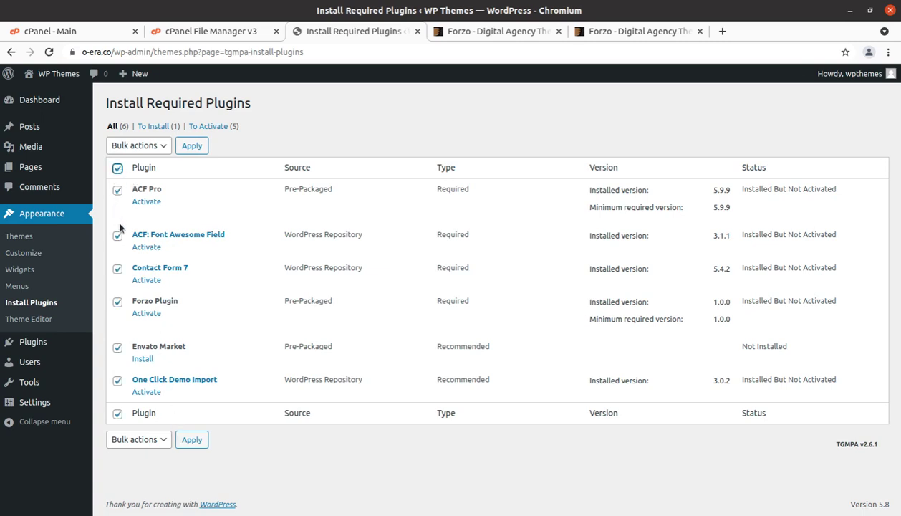
left_click(117, 348)
left_click(129, 440)
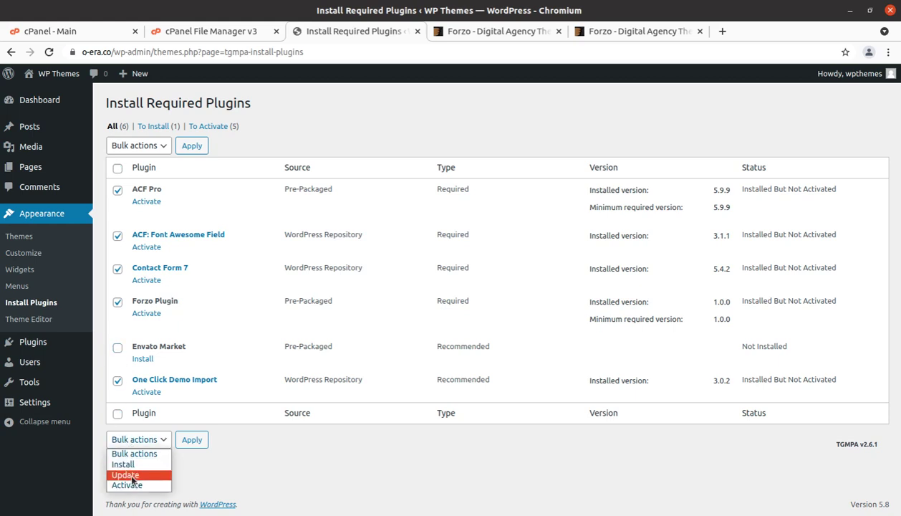
left_click(138, 465)
left_click(140, 440)
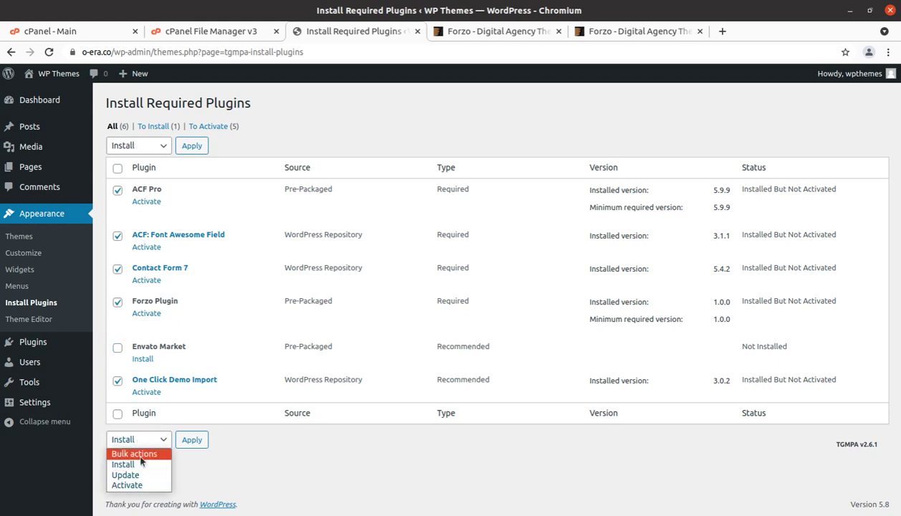
key("Escape")
left_click(139, 487)
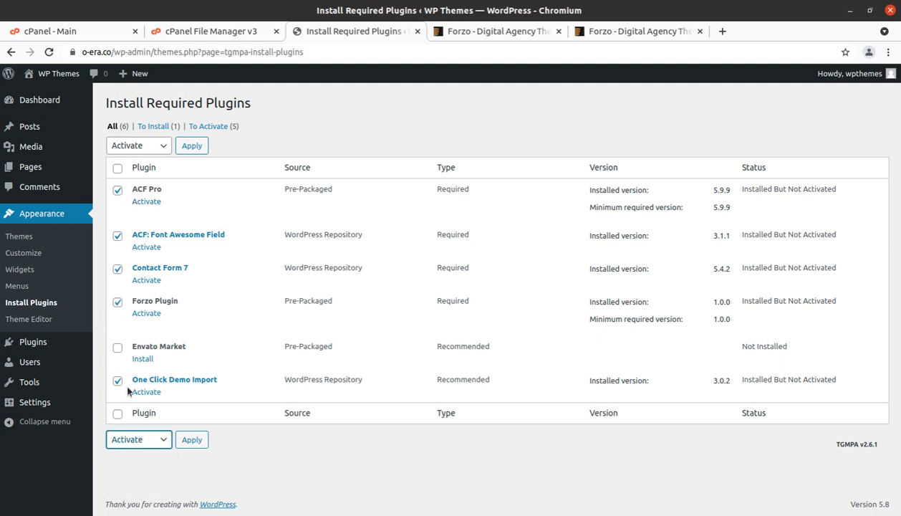
left_click(184, 442)
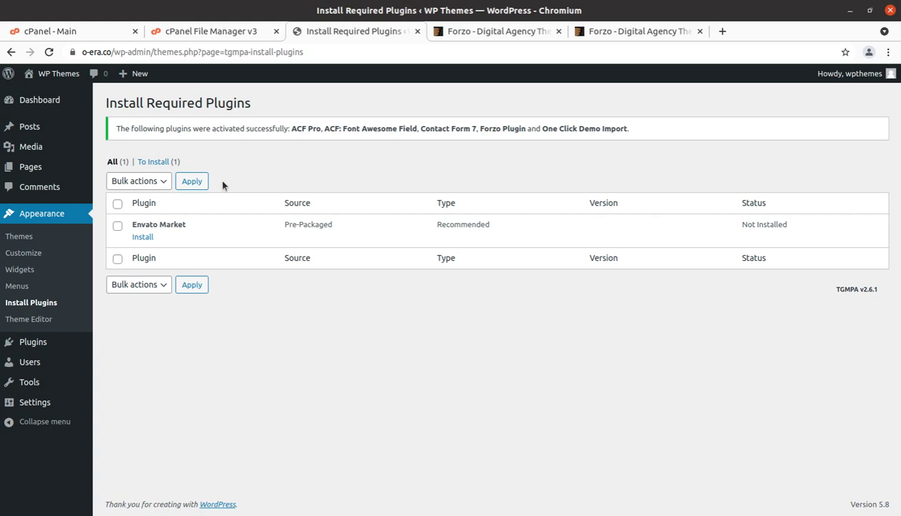
- Go to the WordPress dashboard, open the live site in a separate browser tab and look over its front page
mouse_move(44, 105)
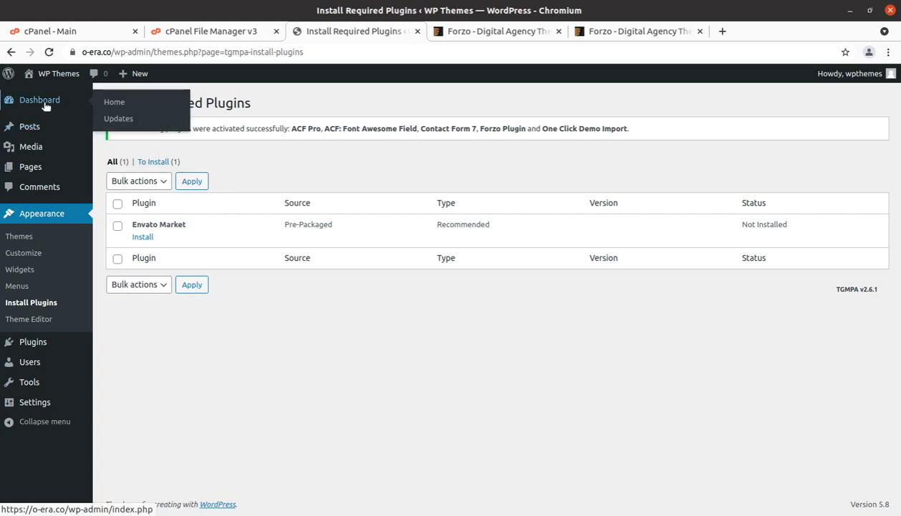
left_click(43, 101)
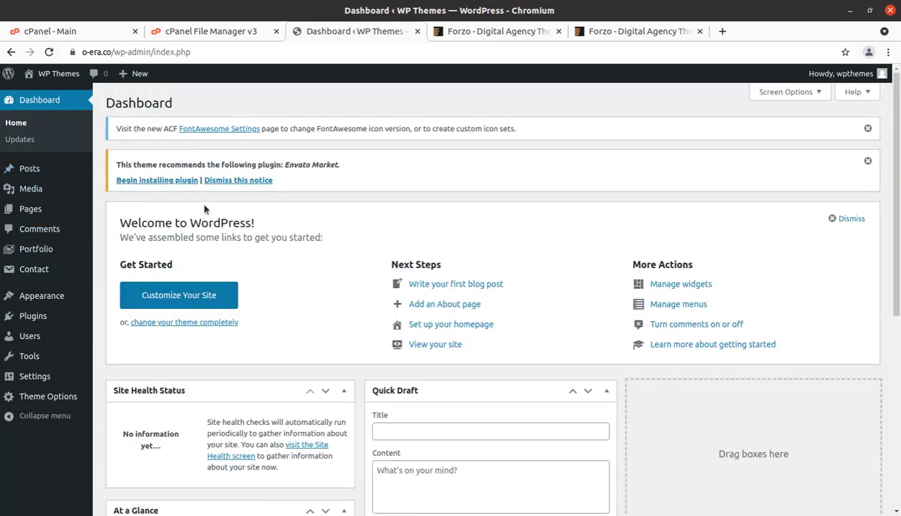
mouse_move(43, 76)
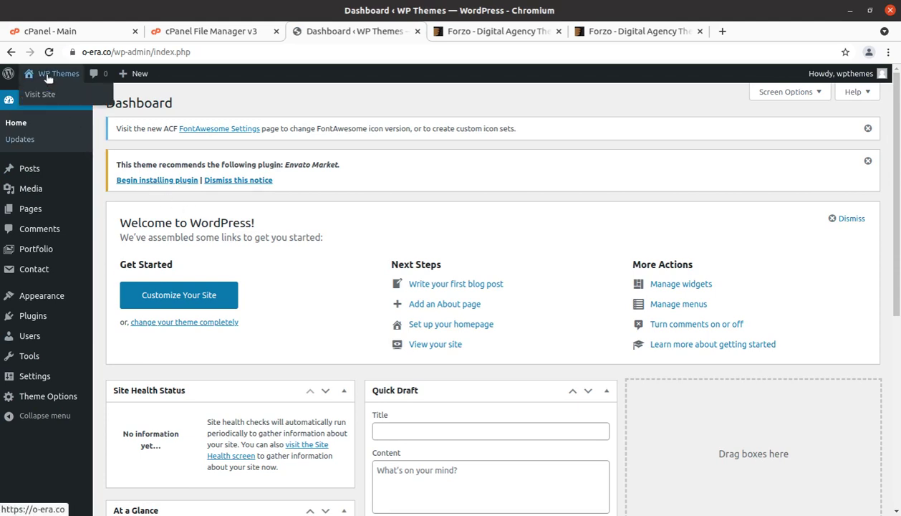
middle_click(48, 77)
left_click(455, 33)
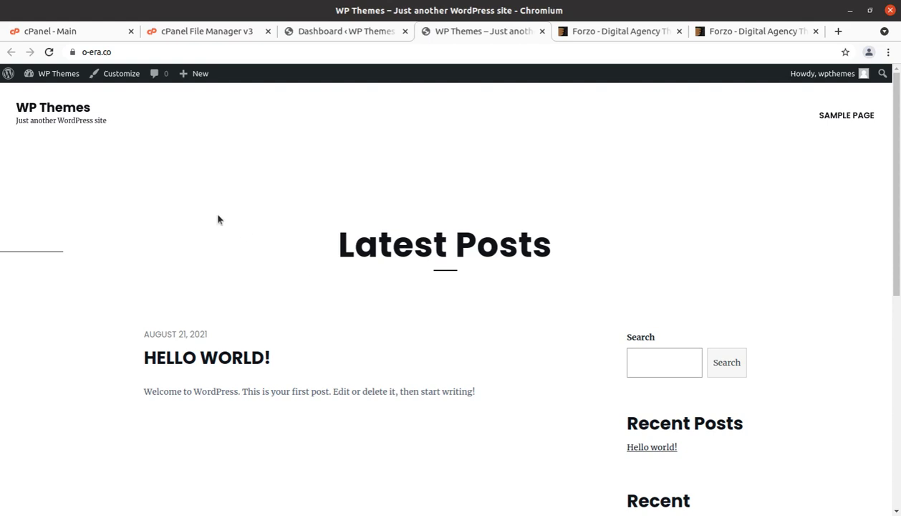
scroll(261, 292, "down", 1)
scroll(261, 291, "up", 1)
- Switch to the ThemeForest live preview of Forzo, open its home page and examine the slider and About Us section
left_click(615, 31)
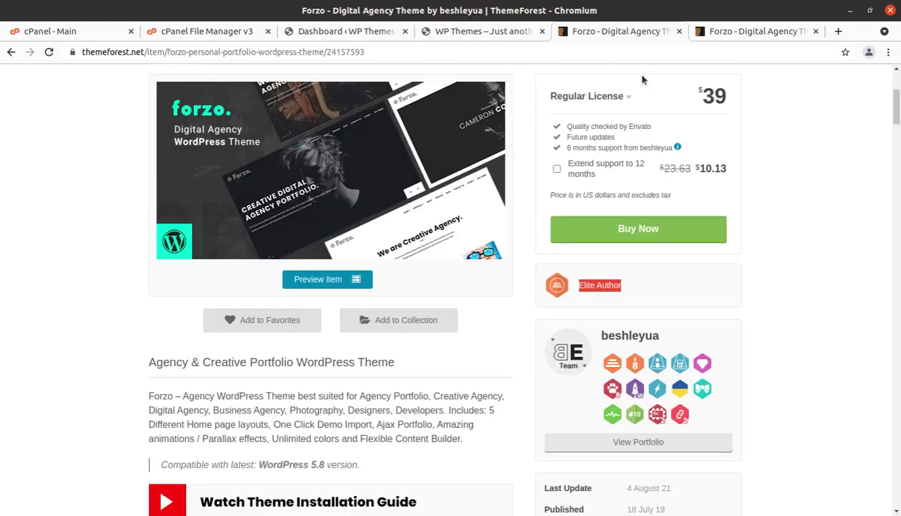
left_click(724, 32)
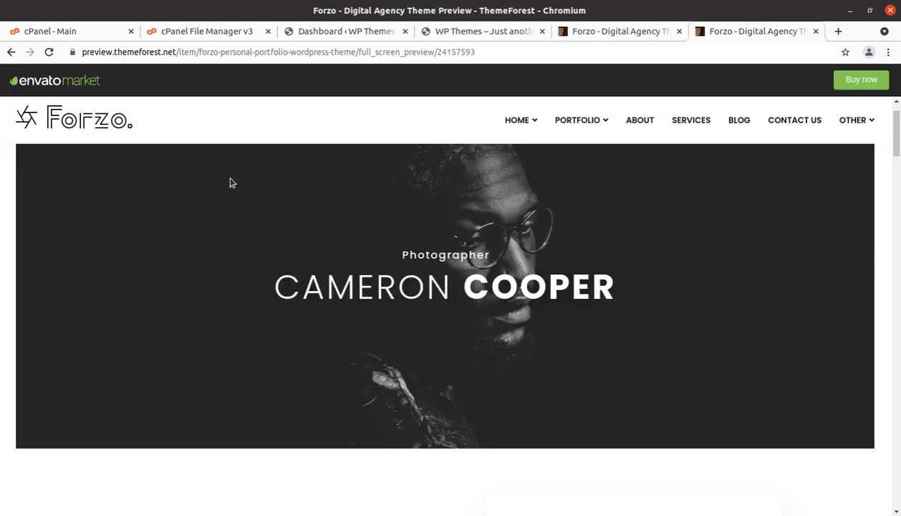
left_click(60, 126)
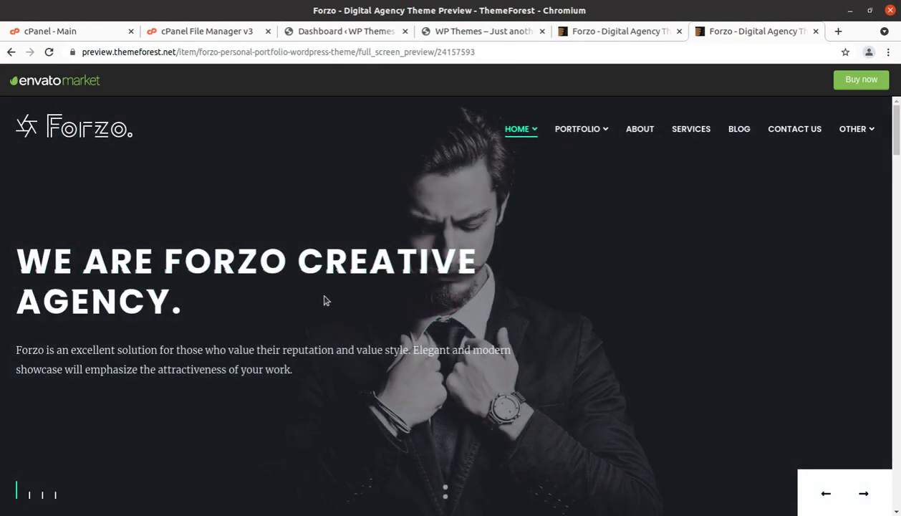
scroll(324, 301, "down", 2)
scroll(324, 301, "down", 1)
scroll(324, 301, "up", 3)
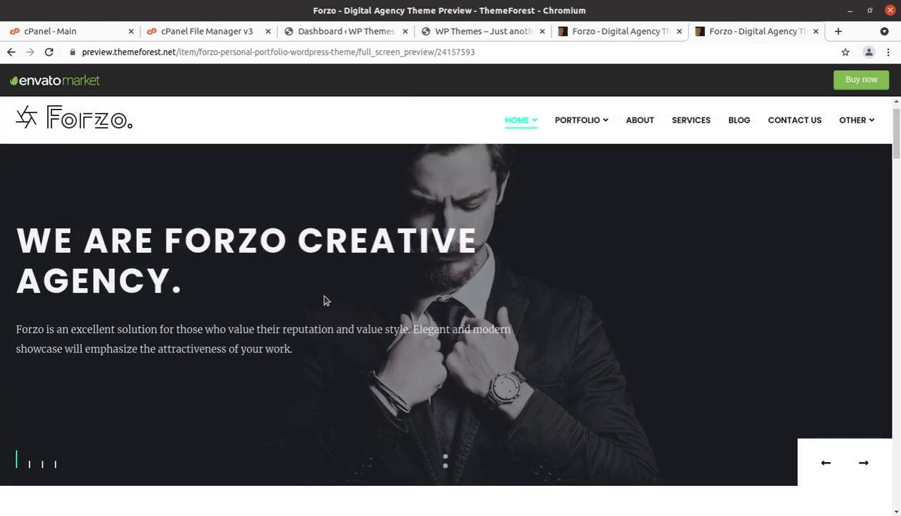
scroll(324, 301, "down", 2)
scroll(324, 301, "up", 2)
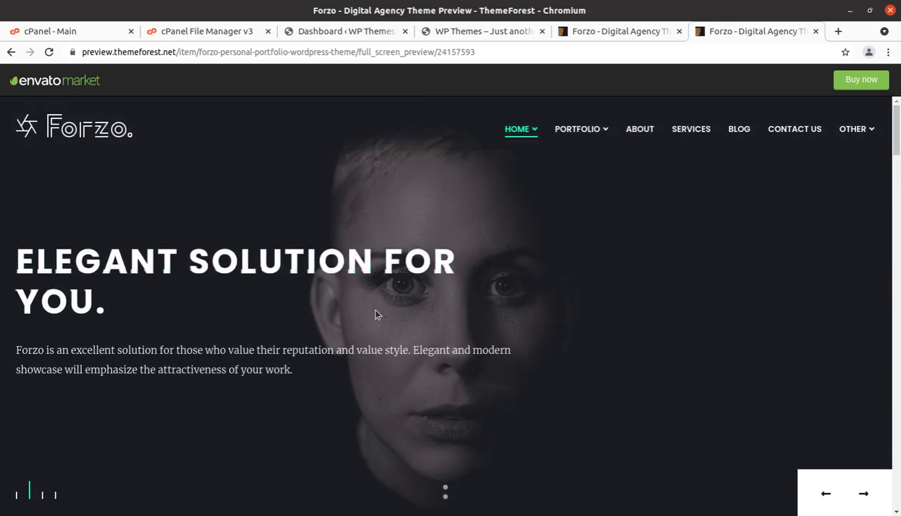
scroll(516, 336, "down", 7)
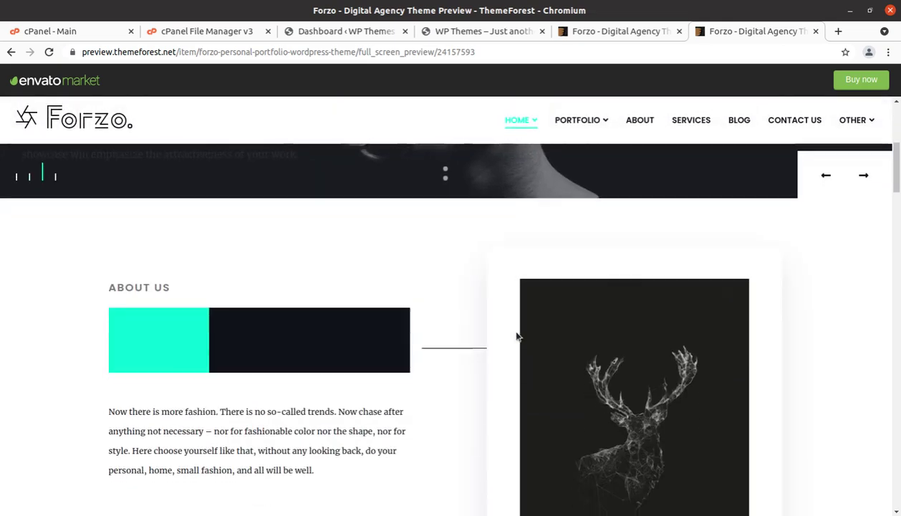
scroll(517, 301, "down", 1)
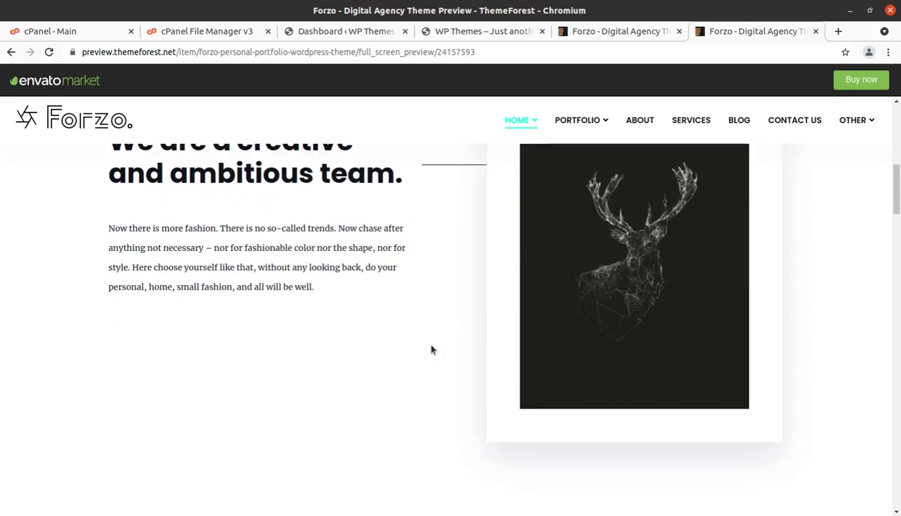
scroll(431, 349, "up", 2)
scroll(432, 349, "up", 5)
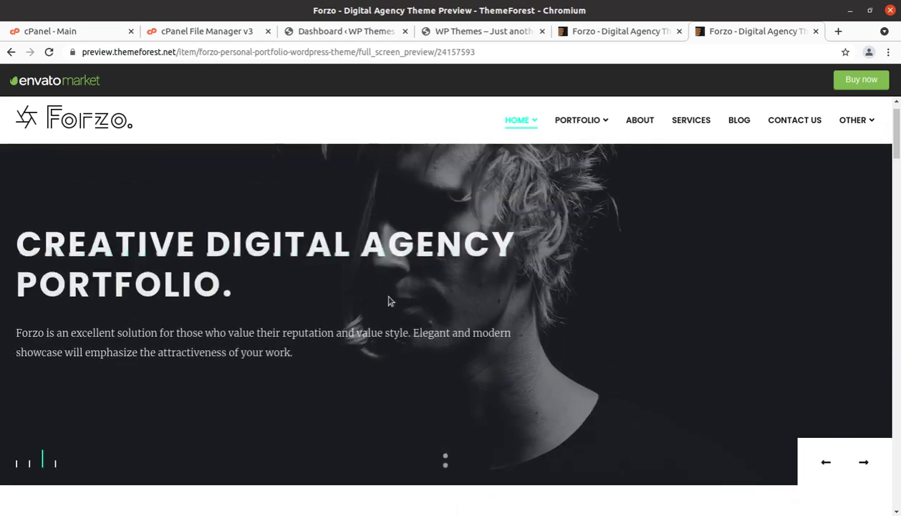
scroll(418, 204, "up", 1)
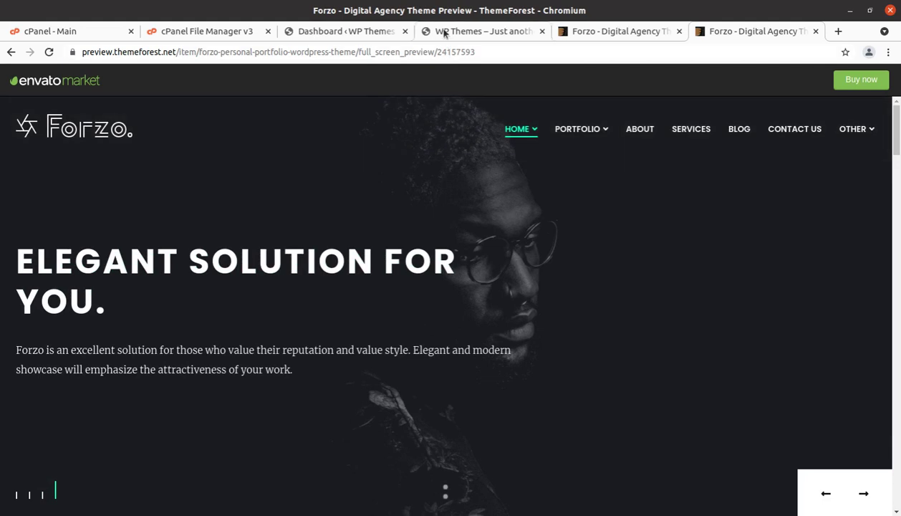
- Return to the WordPress dashboard, check the live site's front page once more, and open the theme's Import Demo Data page
left_click(344, 31)
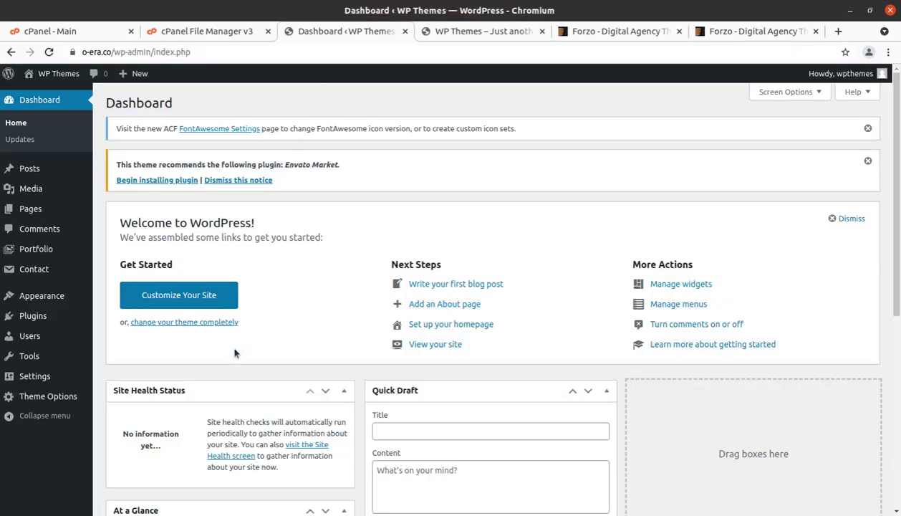
left_click(450, 33)
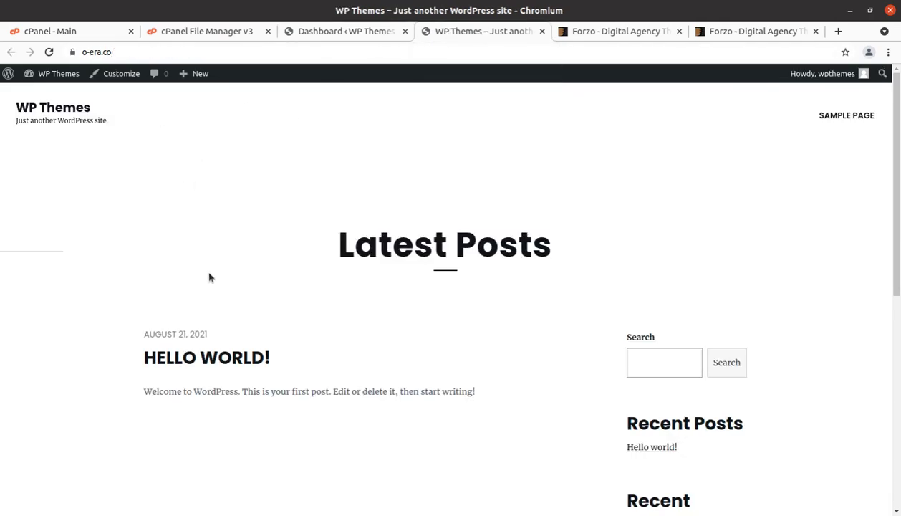
left_click(311, 34)
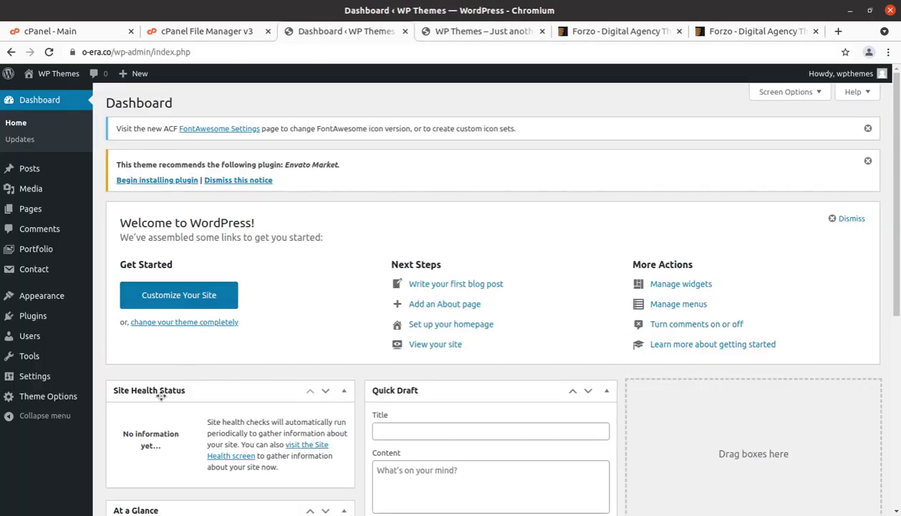
mouse_move(38, 298)
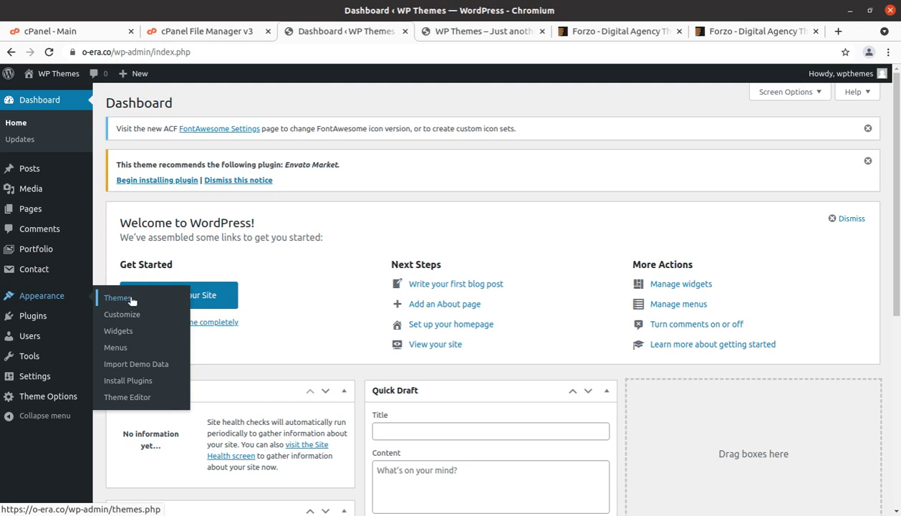
left_click(129, 371)
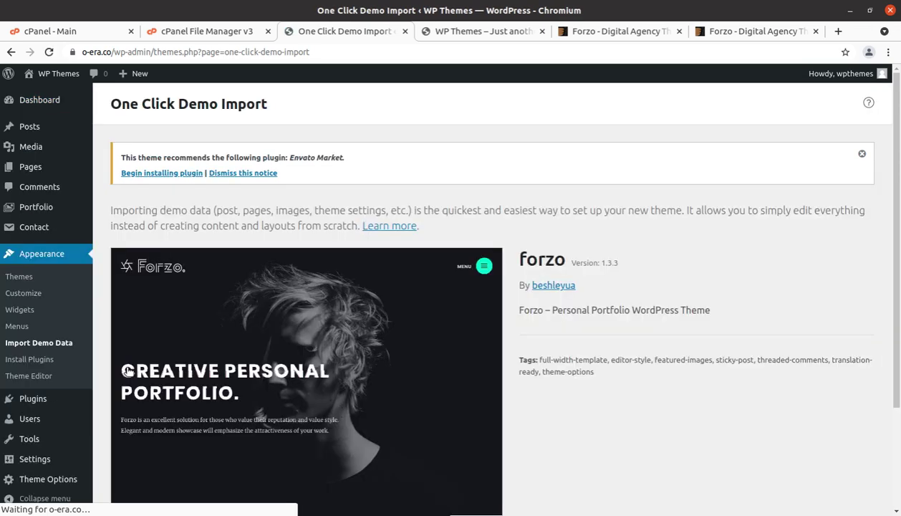
scroll(241, 294, "down", 2)
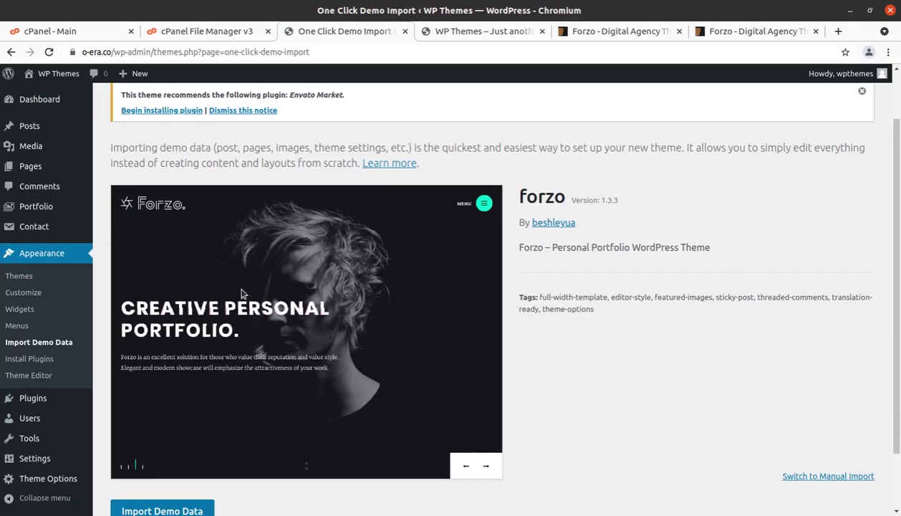
scroll(222, 313, "down", 1)
scroll(202, 317, "up", 2)
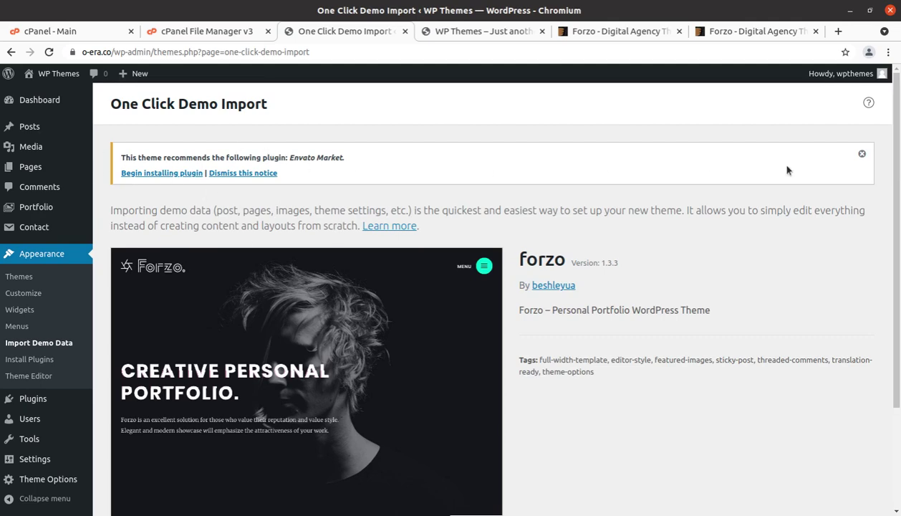
- Dismiss the Envato Market plugin notice and start the demo data import for the forzo theme
left_click(862, 154)
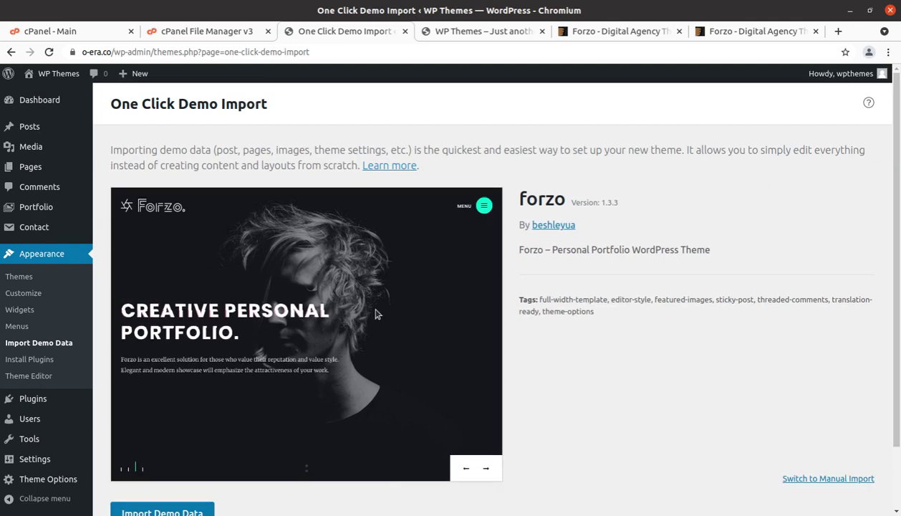
scroll(376, 311, "down", 1)
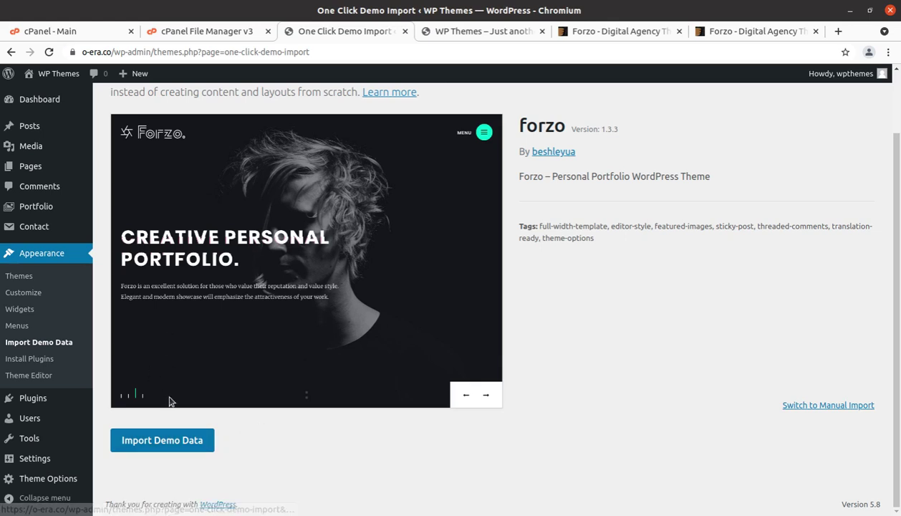
left_click(170, 434)
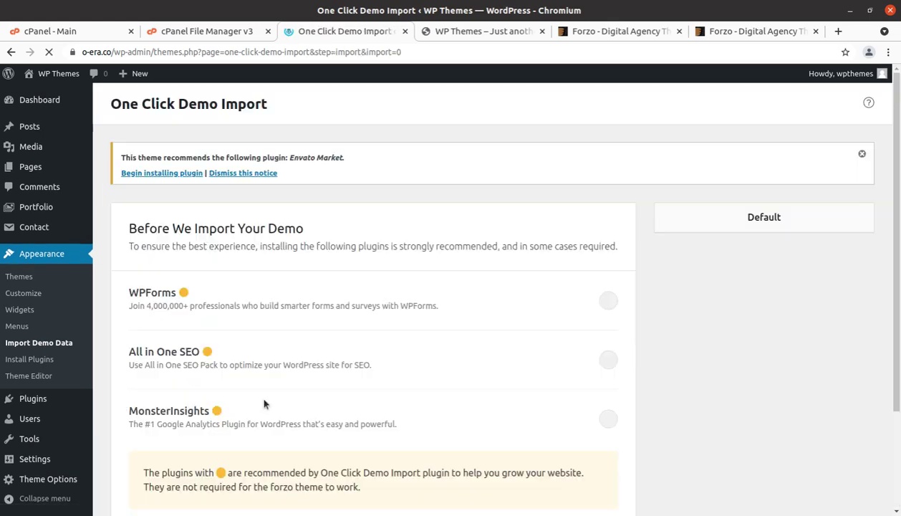
- Continue with the Default demo import without selecting any of the recommended plugins
scroll(223, 348, "down", 1)
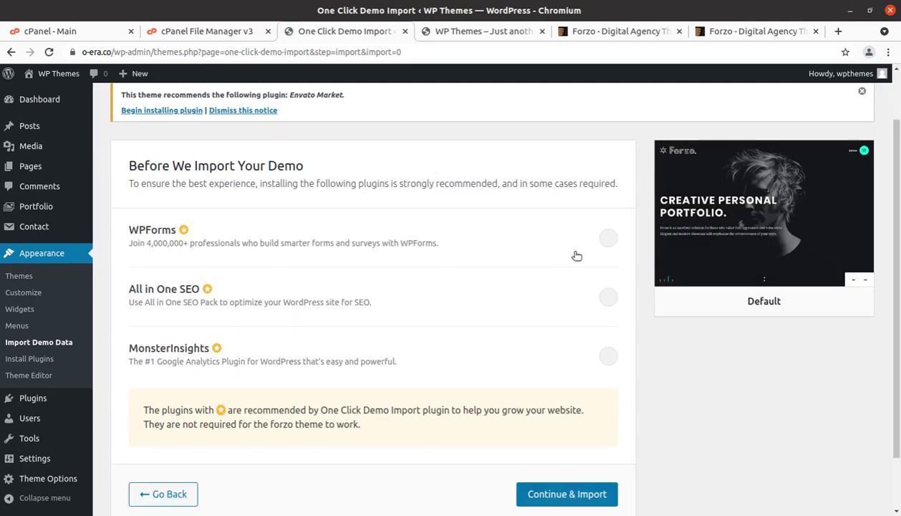
left_click(551, 501)
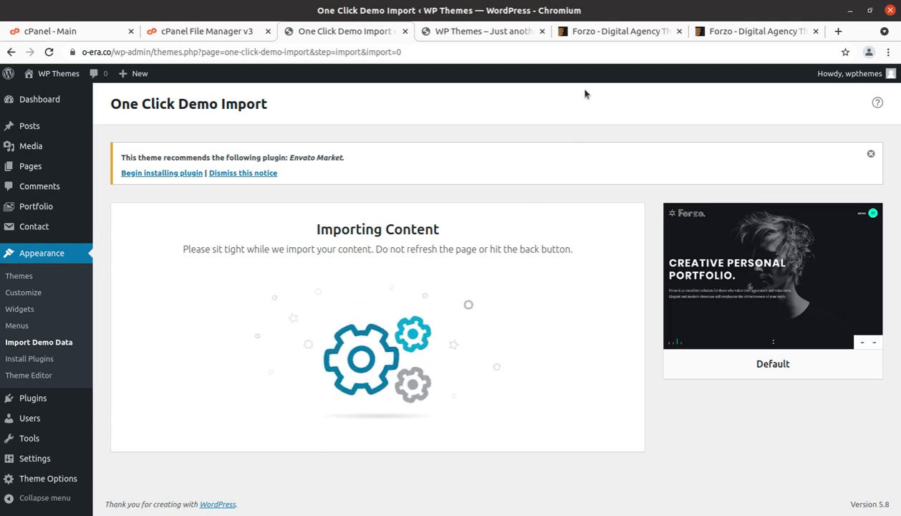
- Switch to the ThemeForest live preview of Forzo and open its Home V4 page
left_click(588, 33)
left_click(709, 31)
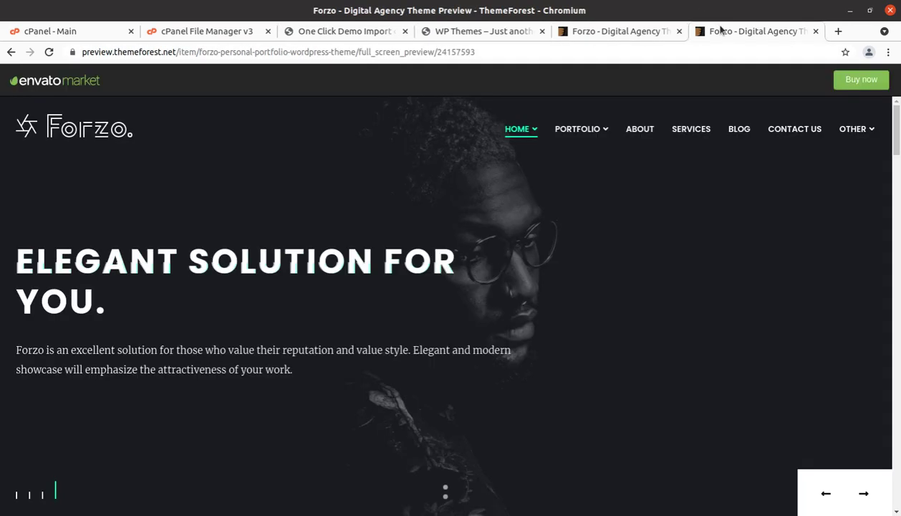
mouse_move(537, 137)
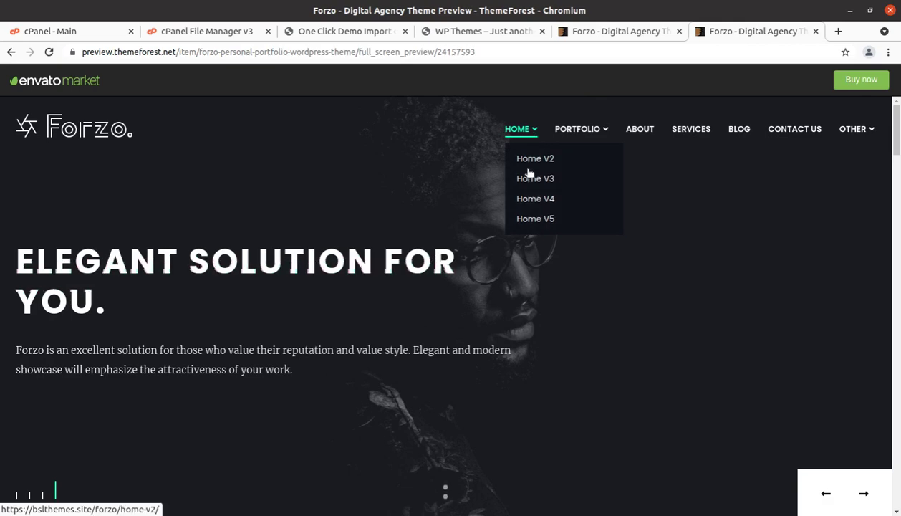
left_click(532, 200)
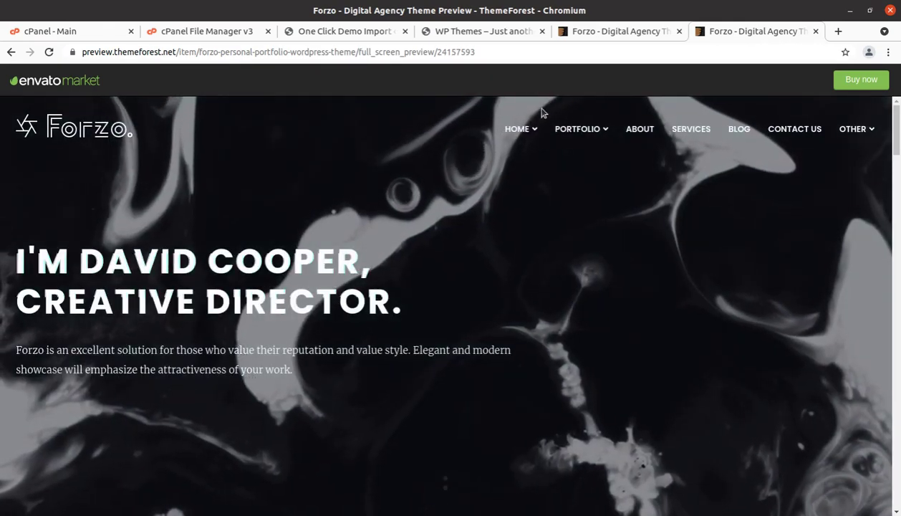
- Return to the One Click Demo Import page and read through the import result and its list of errors
left_click(336, 32)
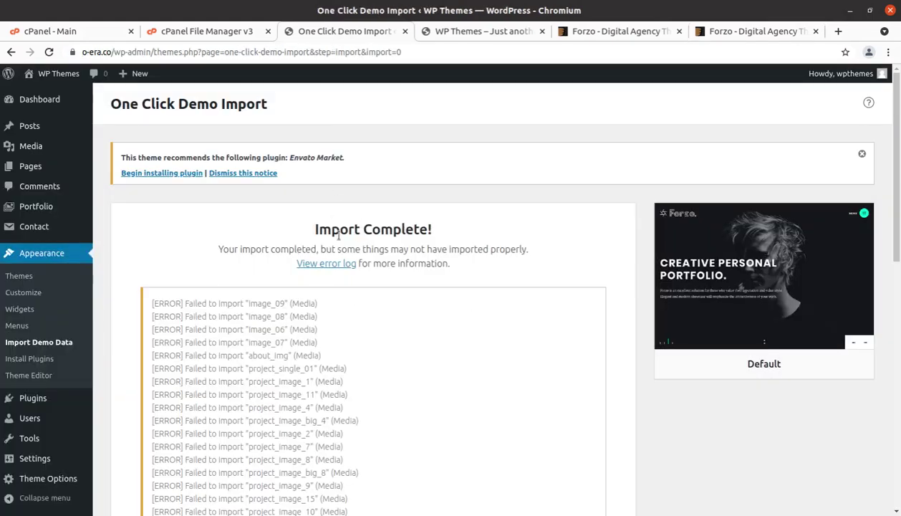
scroll(278, 264, "down", 3)
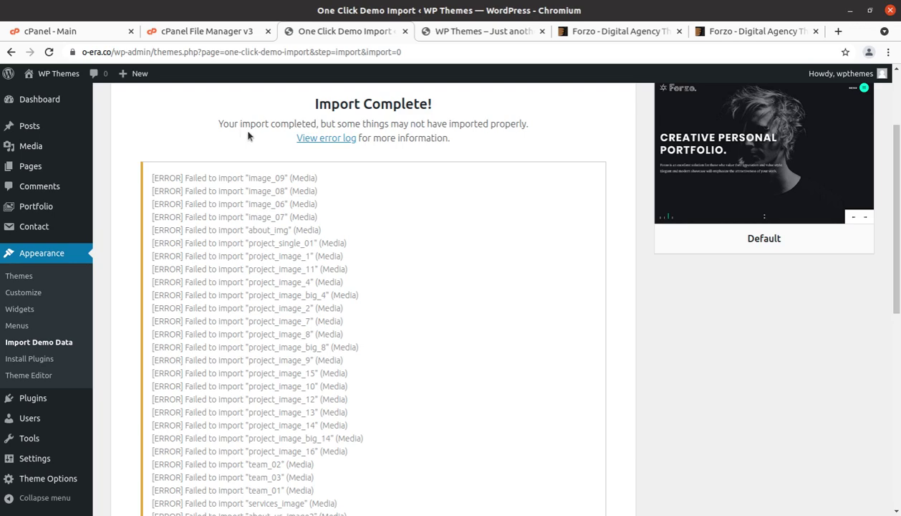
scroll(324, 205, "down", 6)
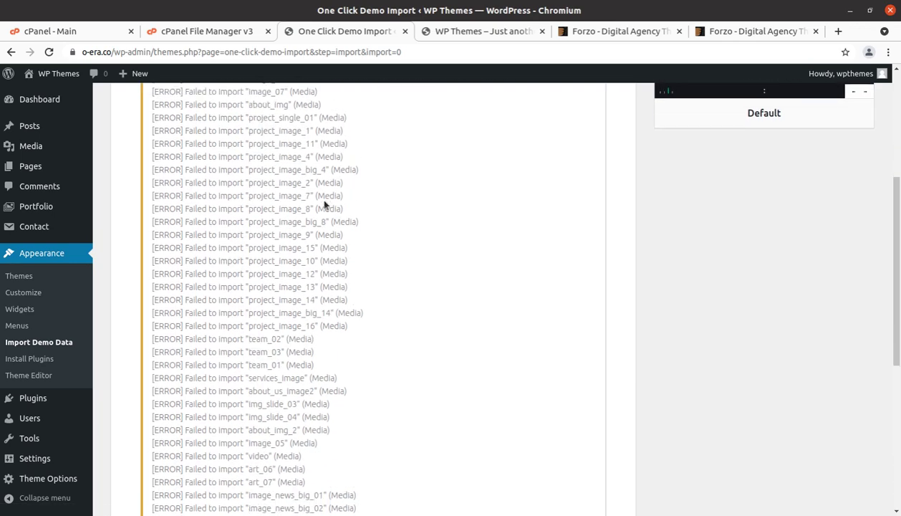
scroll(323, 201, "down", 5)
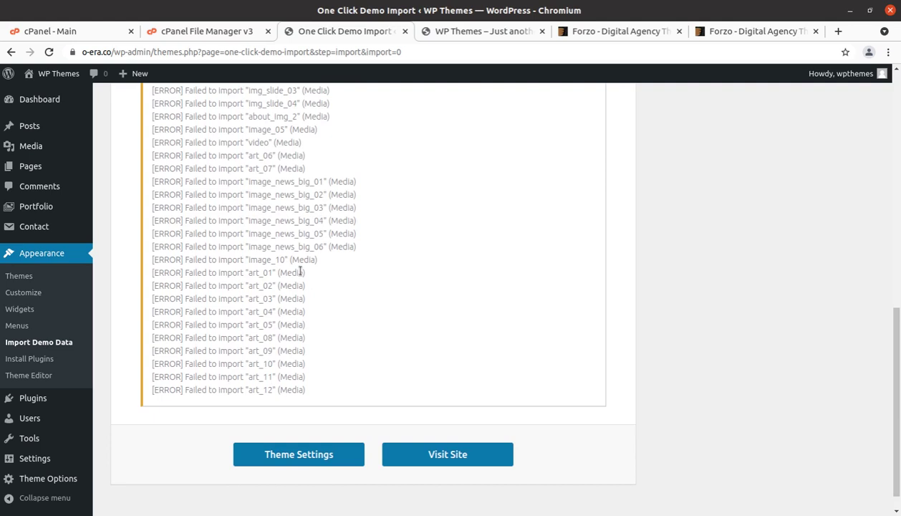
scroll(244, 374, "up", 2)
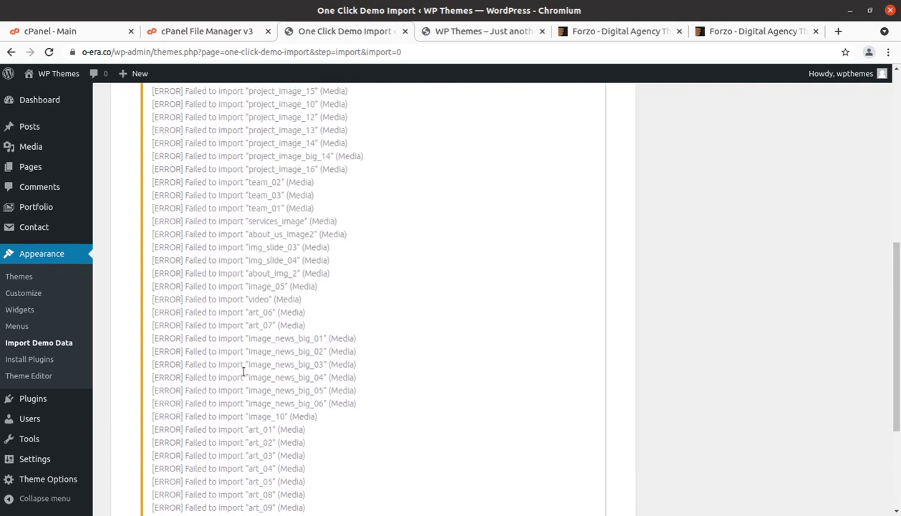
- Switch to the live site and check the Latest Works, About Us and slider sections of its front page
left_click(452, 32)
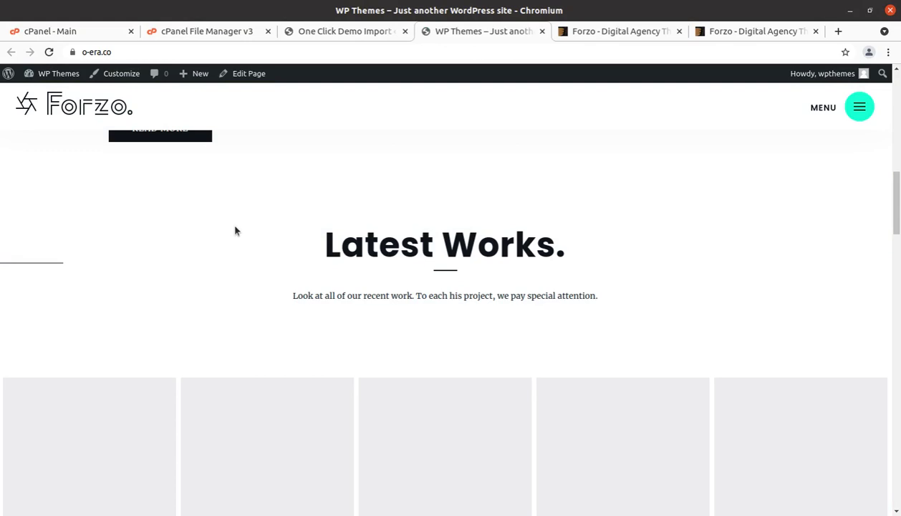
scroll(235, 230, "down", 5)
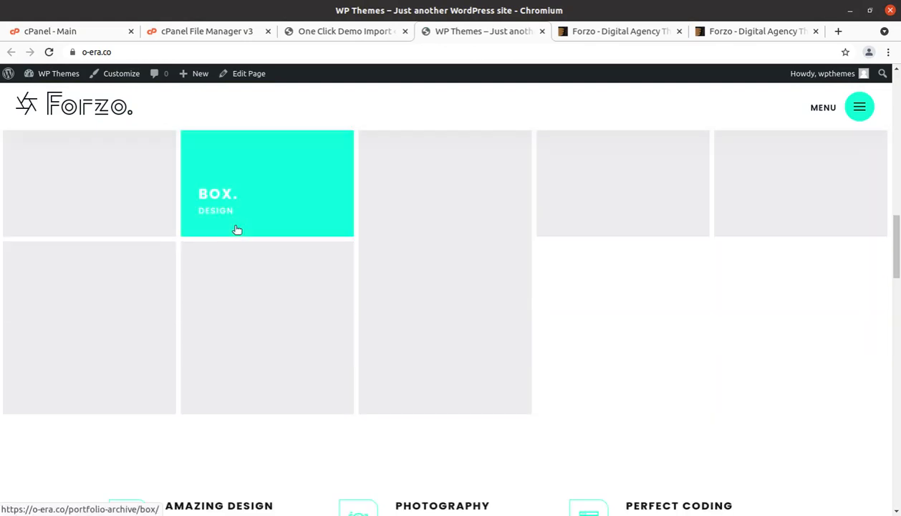
scroll(236, 229, "up", 8)
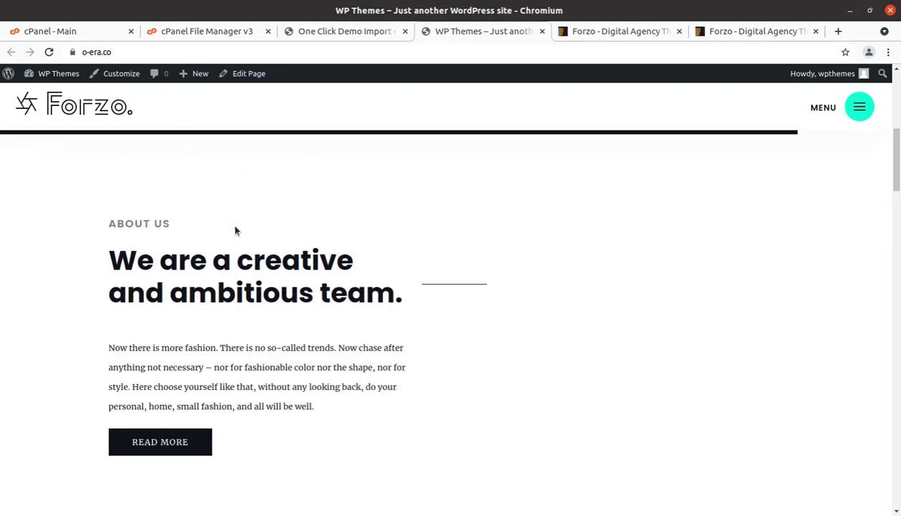
scroll(236, 230, "up", 5)
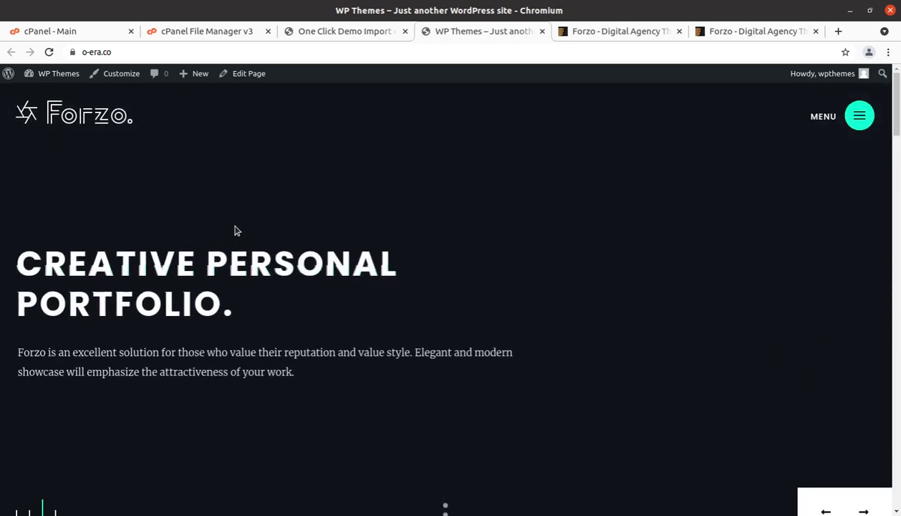
scroll(237, 230, "down", 2)
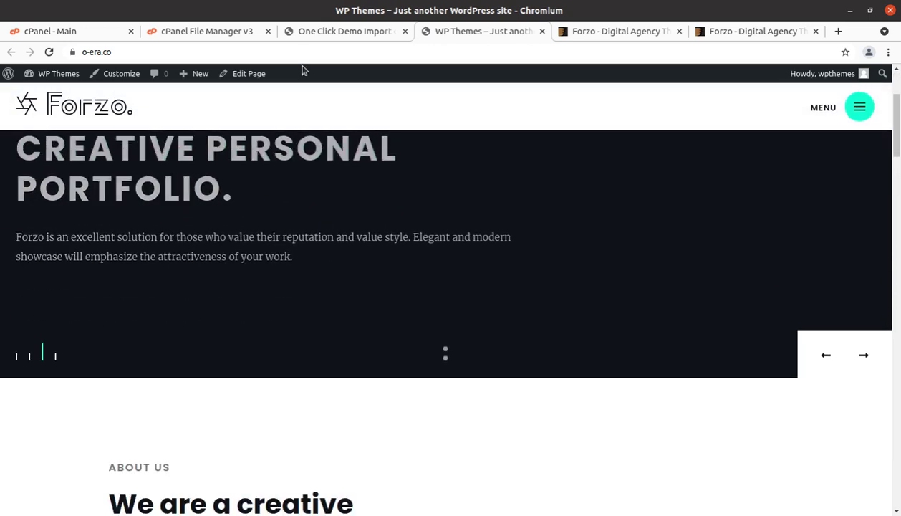
- Open the error log from the demo import results, read it and close it
left_click(310, 34)
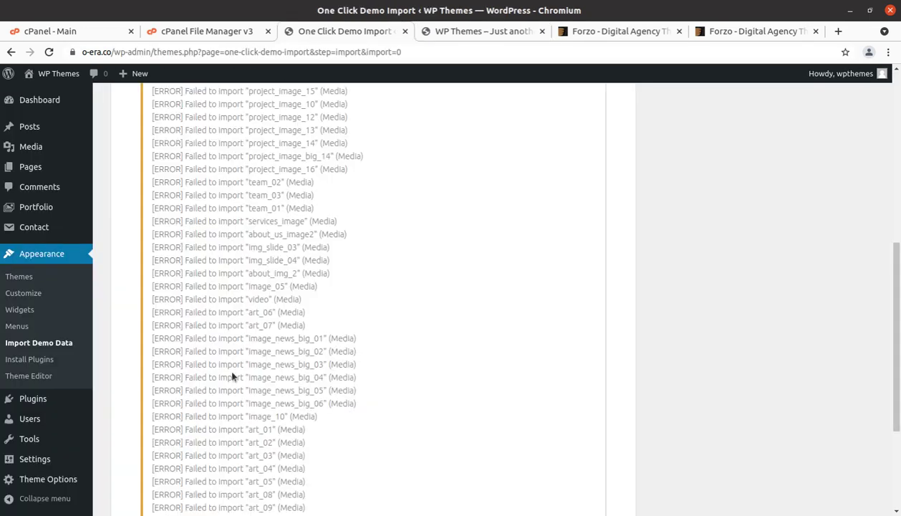
scroll(231, 376, "up", 8)
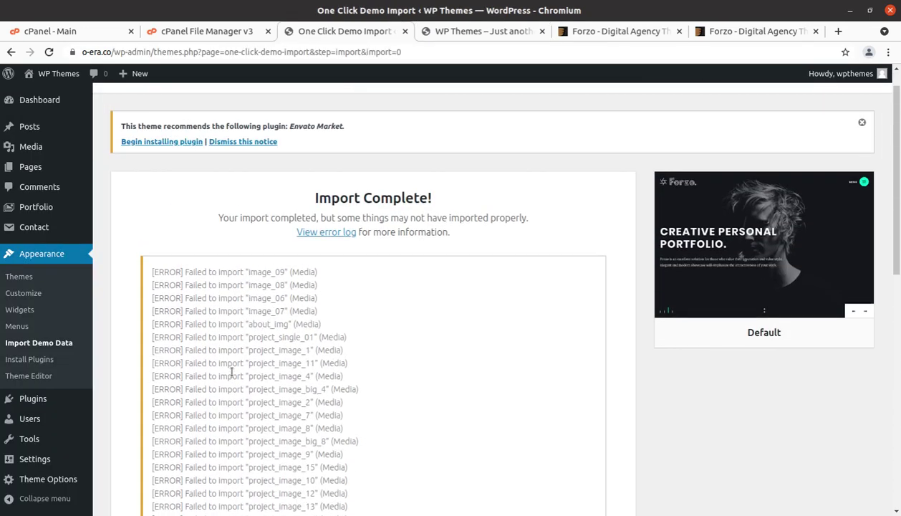
left_click(319, 232)
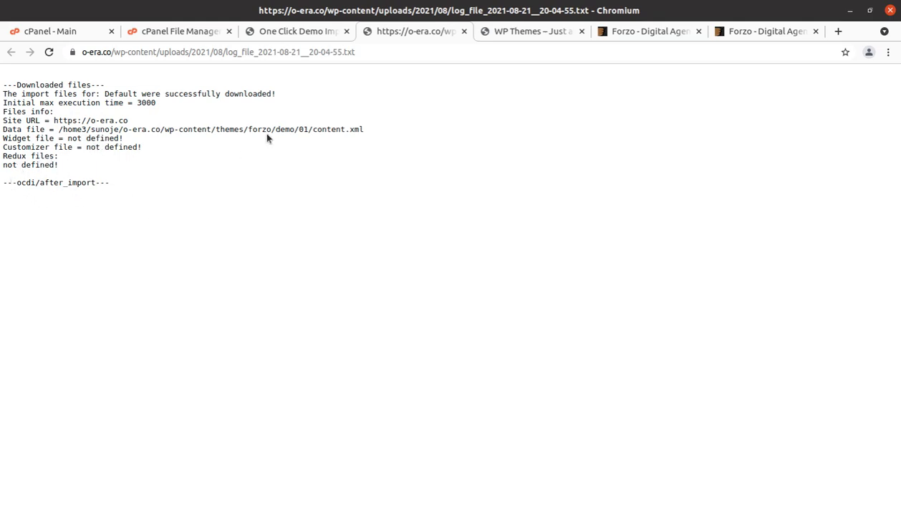
left_click(463, 31)
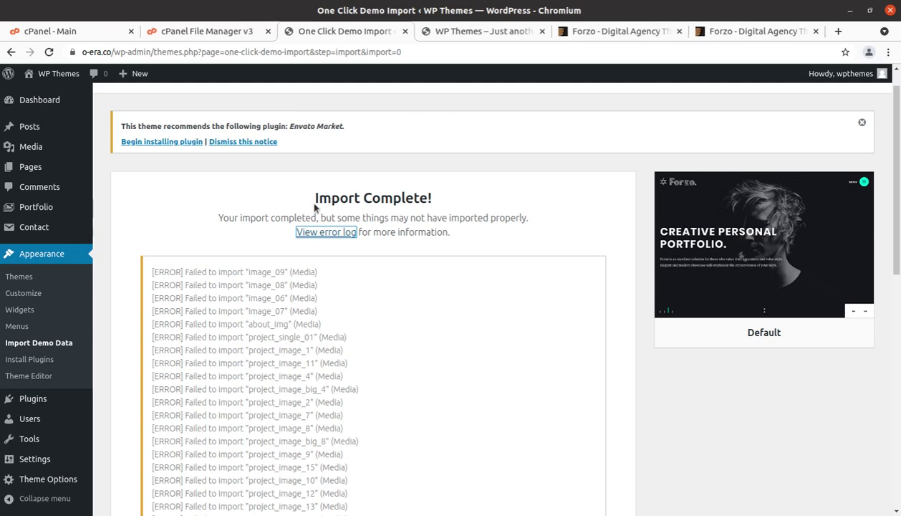
- Glance at the live site's front page and return the Forzo live preview to its main home page
left_click(440, 32)
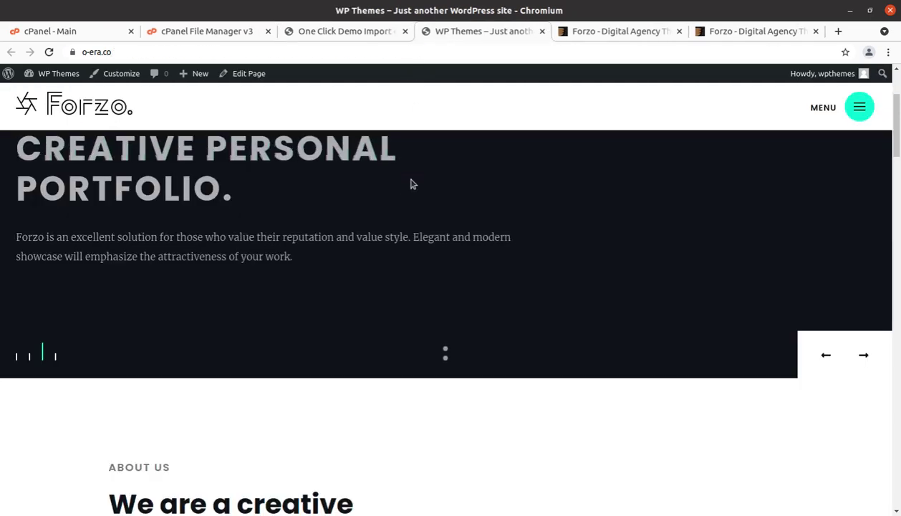
left_click(722, 33)
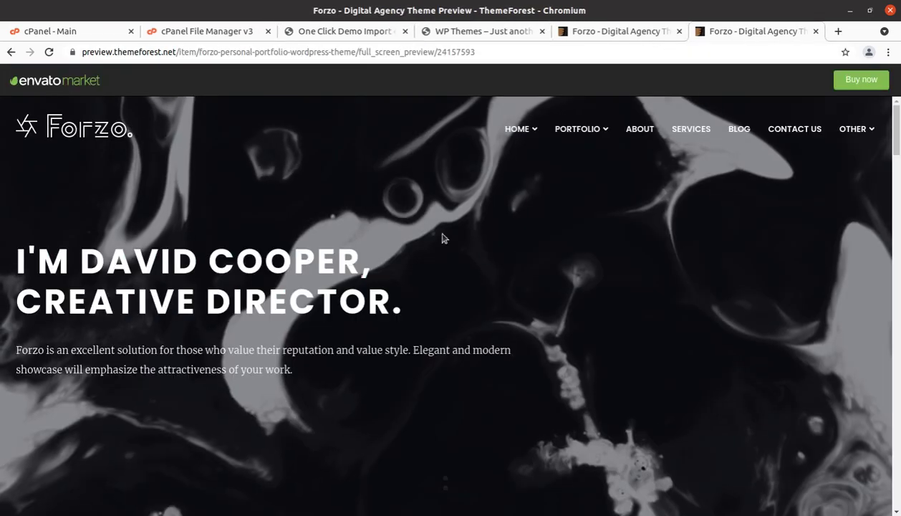
left_click(115, 141)
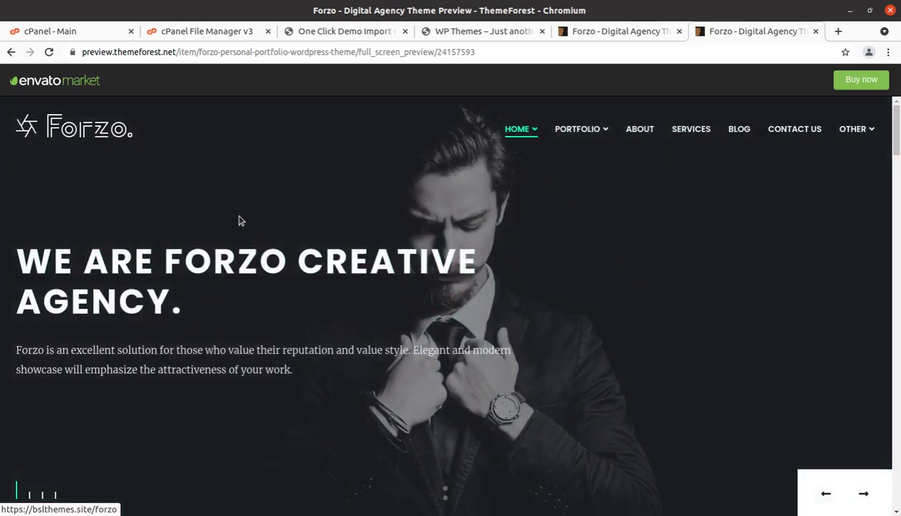
- Go back to the live site, inspect its front page slider, and open and close its full-screen navigation menu
left_click(353, 32)
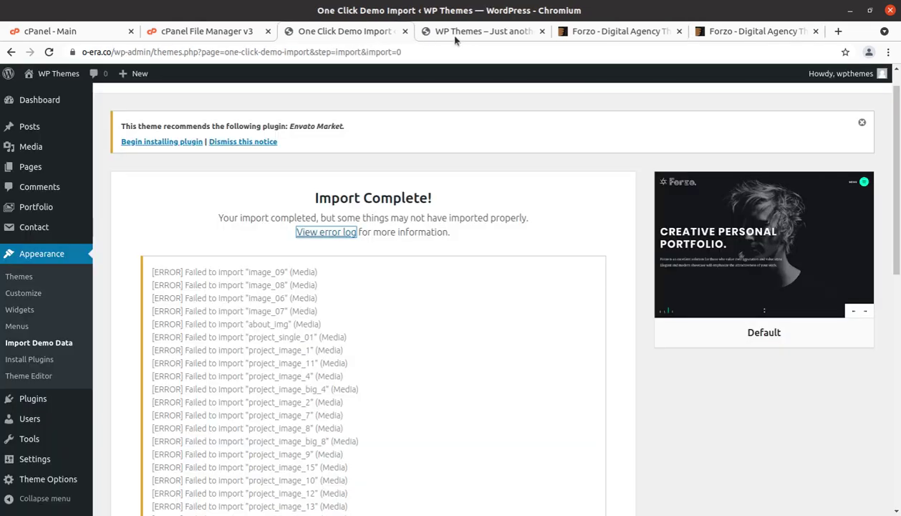
left_click(483, 33)
scroll(202, 330, "up", 3)
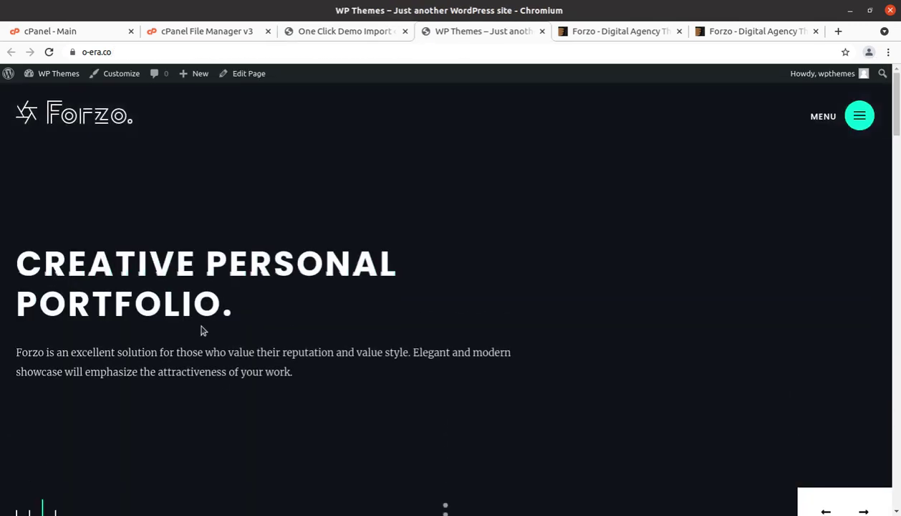
scroll(121, 227, "down", 1)
scroll(503, 191, "up", 1)
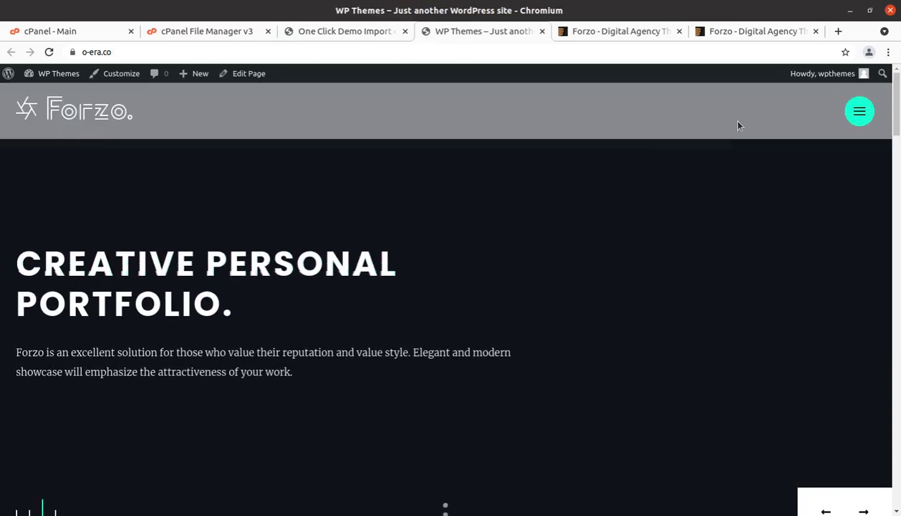
left_click(857, 121)
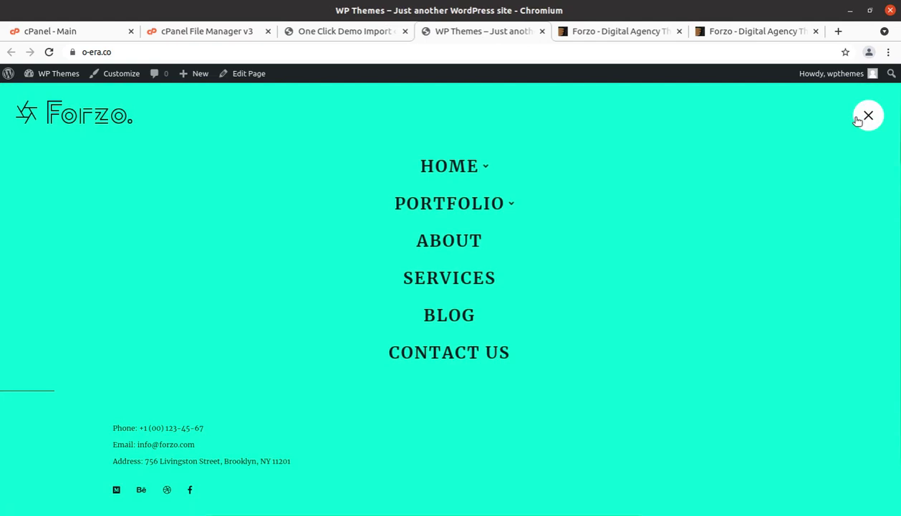
left_click(866, 116)
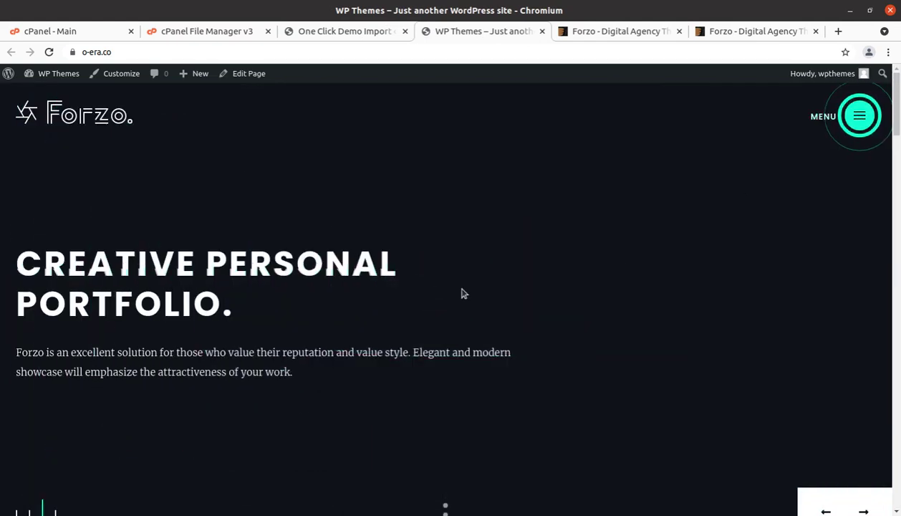
- Examine the Latest Works grid and the service features section on the live site's front page
scroll(461, 293, "down", 3)
scroll(413, 306, "down", 7)
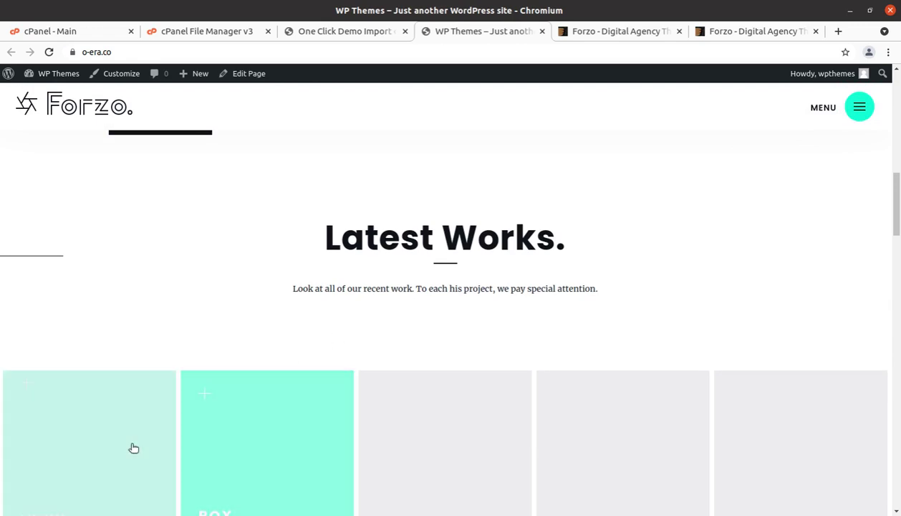
scroll(285, 446, "down", 4)
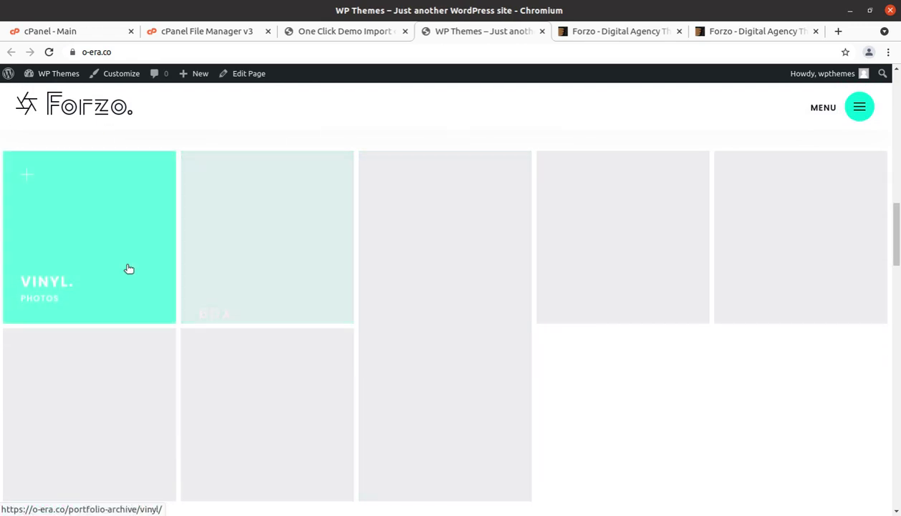
scroll(703, 264, "down", 2)
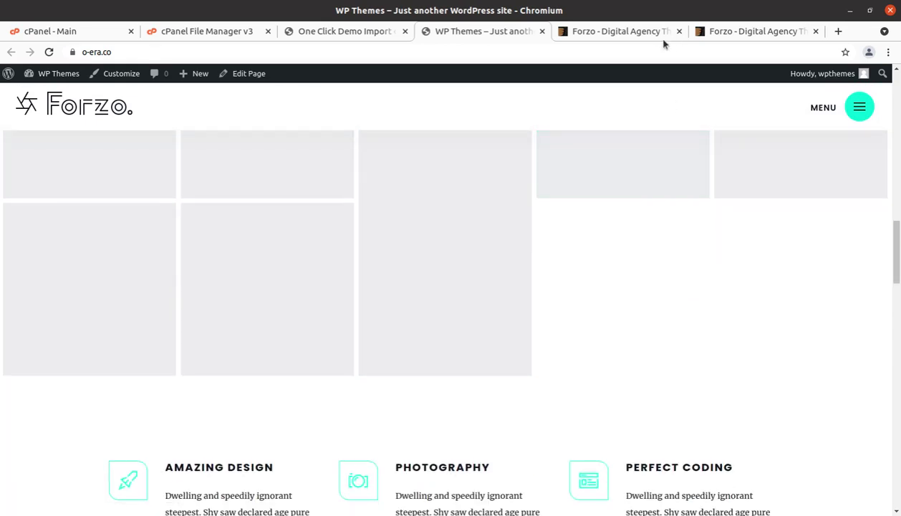
scroll(528, 258, "down", 3)
scroll(527, 258, "down", 1)
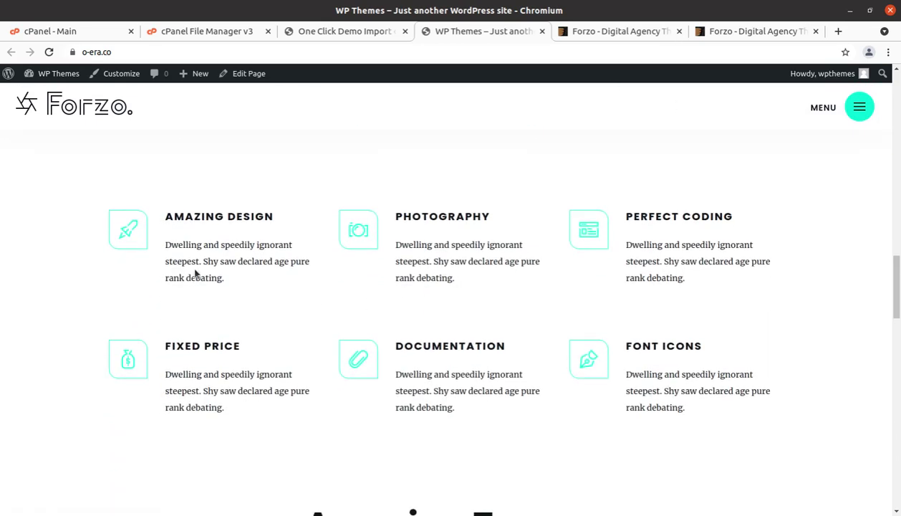
scroll(195, 268, "down", 2)
scroll(194, 269, "up", 2)
scroll(194, 269, "up", 4)
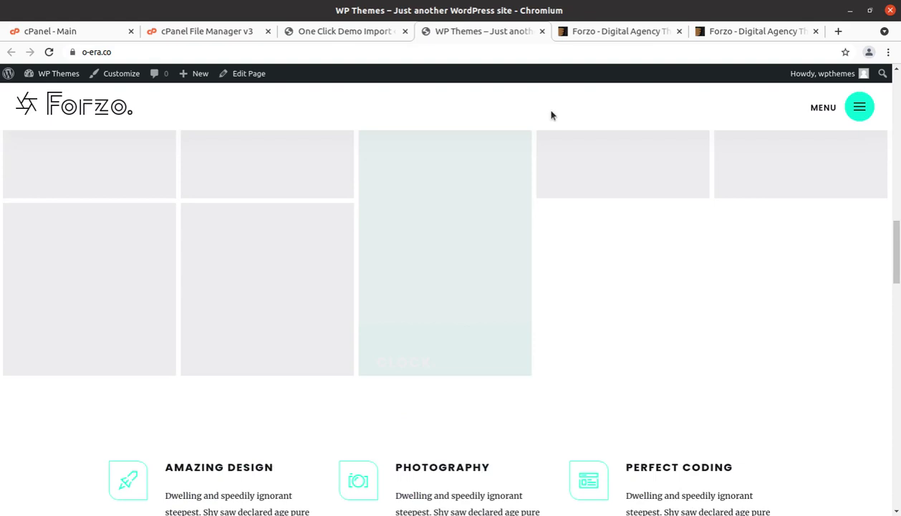
- Switch to the Forzo live preview and examine its home page slider and About Us image for comparison
left_click(728, 31)
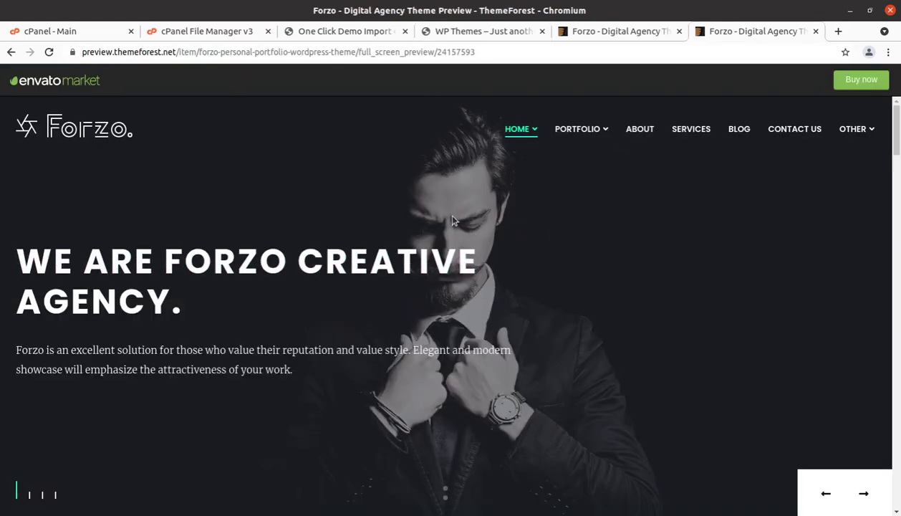
right_click(490, 220)
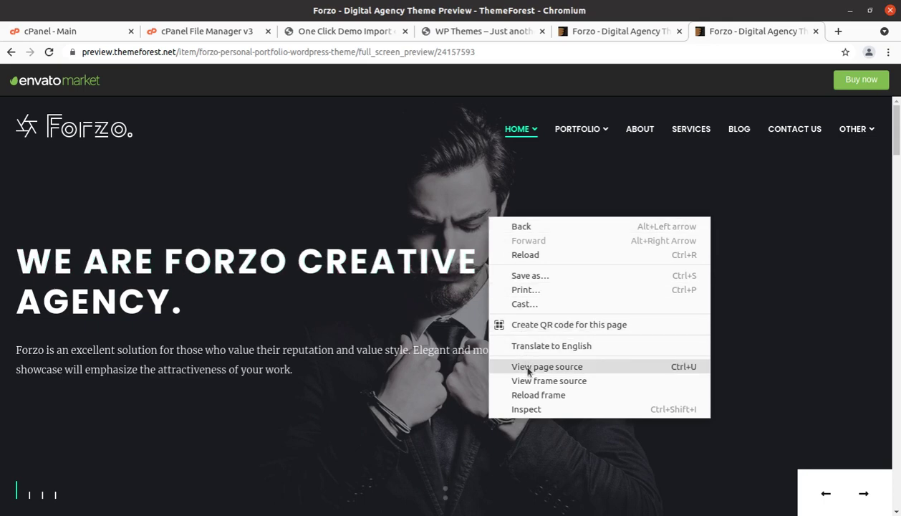
left_click(437, 190)
scroll(470, 268, "down", 5)
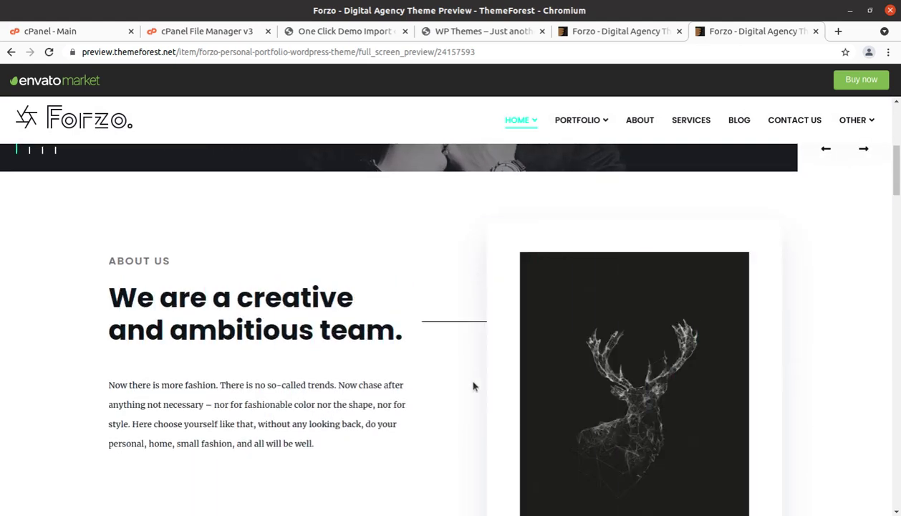
- View the rest of the Forzo live preview's About Us section, closing the preview and reopening it in its own tab
scroll(473, 386, "down", 2)
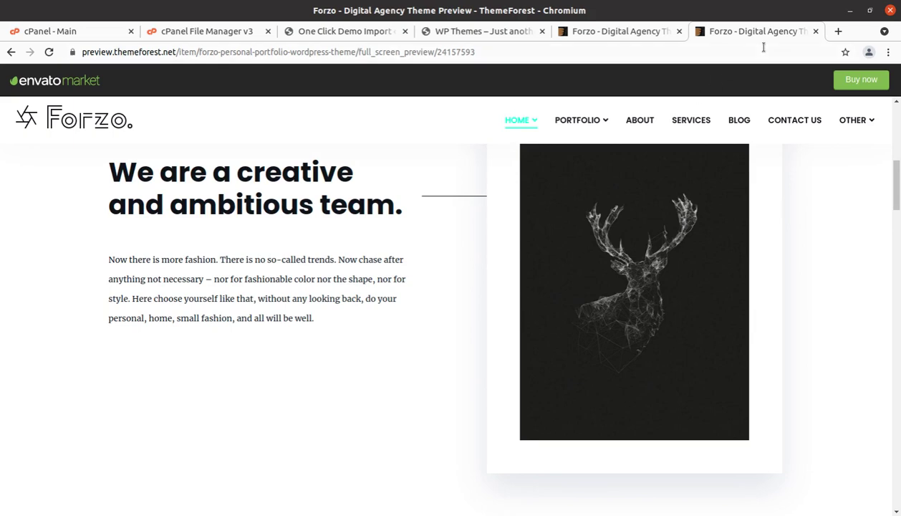
left_click(818, 32)
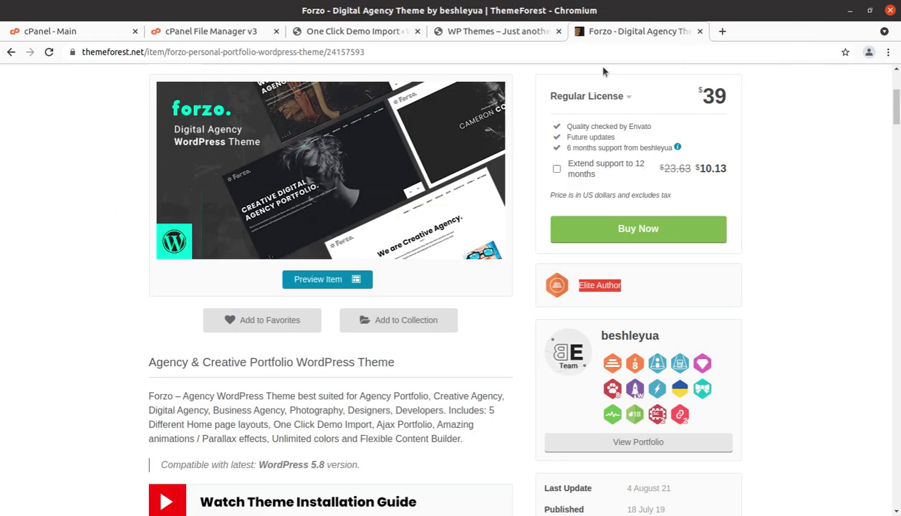
key("ctrl+shift+t")
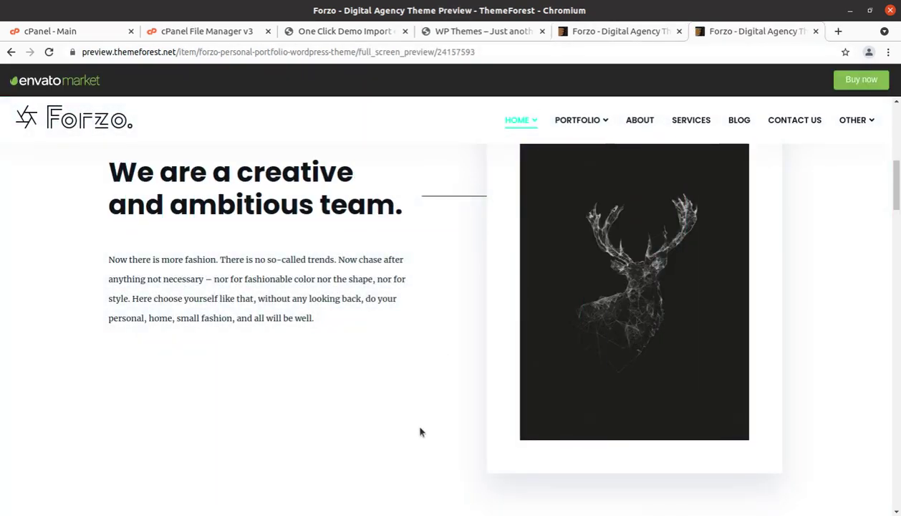
- Compare the header and slider of the live site's front page with the Forzo live preview
left_click(462, 32)
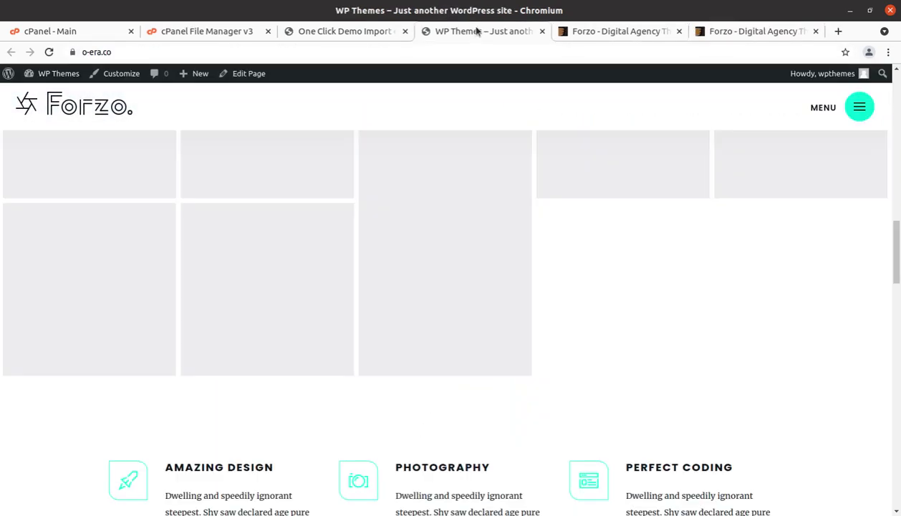
scroll(274, 354, "up", 10)
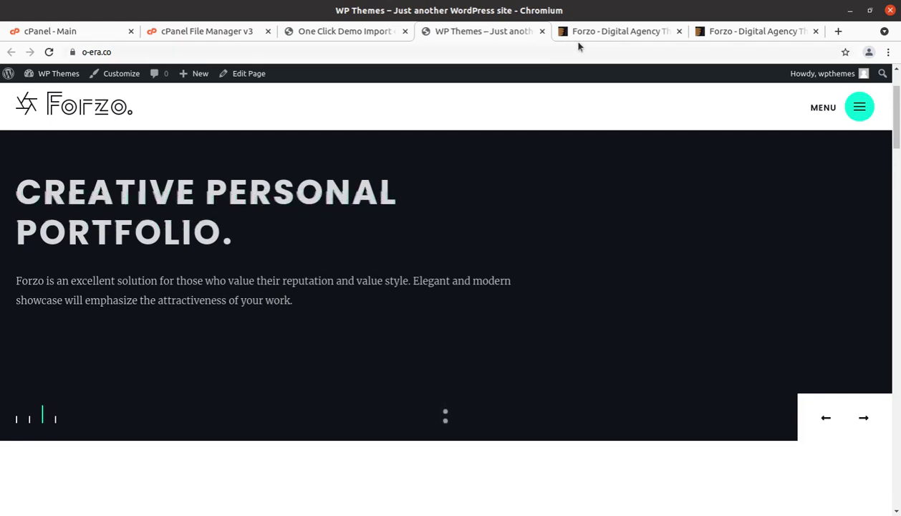
left_click(744, 32)
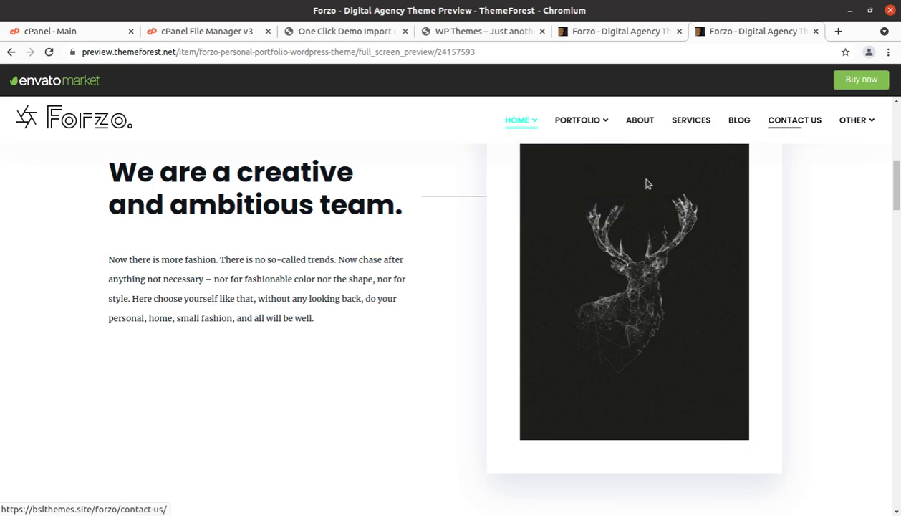
scroll(646, 184, "up", 1)
left_click(473, 31)
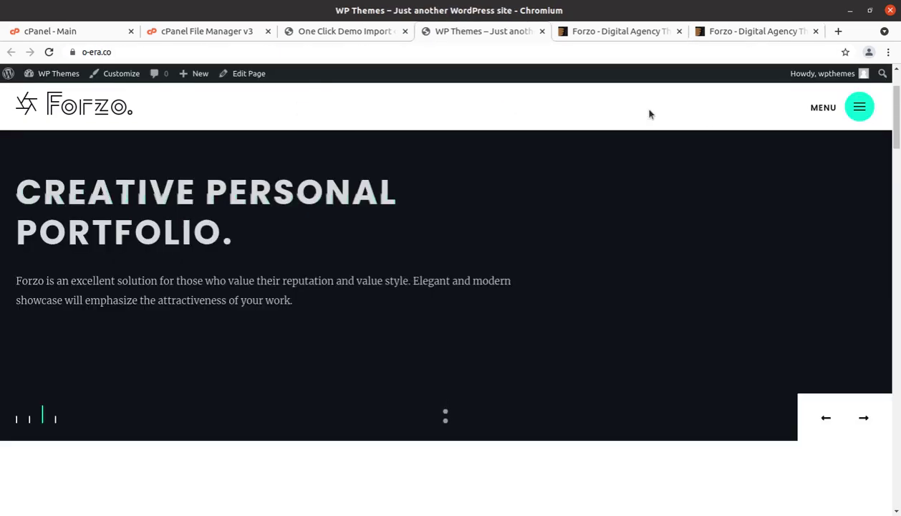
- Open and close the live site's full-screen navigation menu and return to the beginning of the front page
left_click(863, 113)
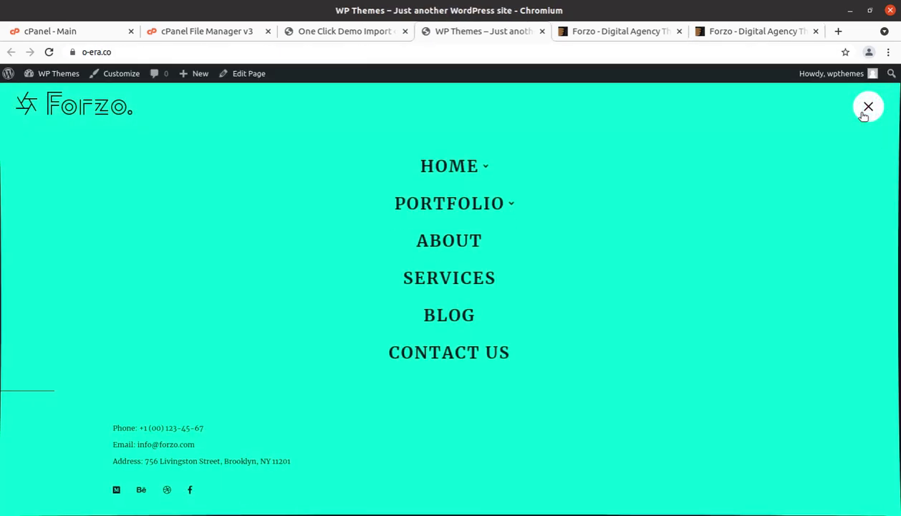
left_click(866, 111)
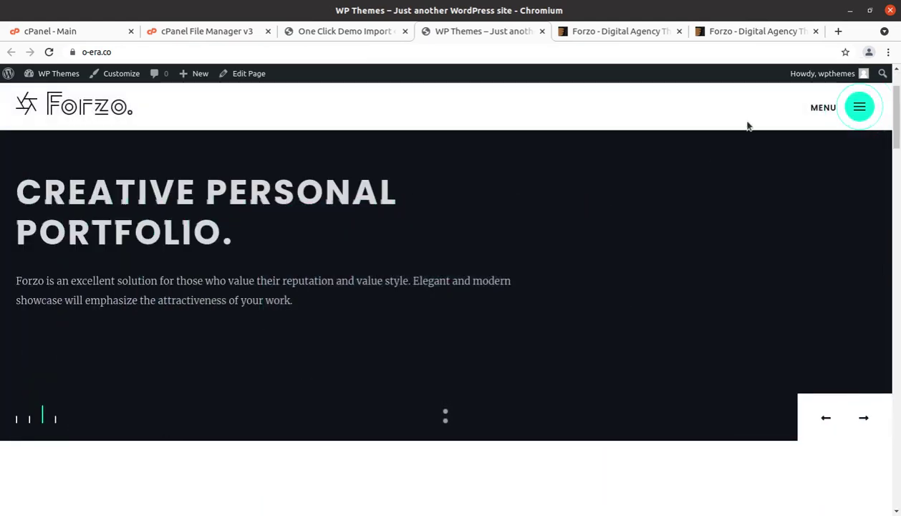
scroll(641, 147, "up", 1)
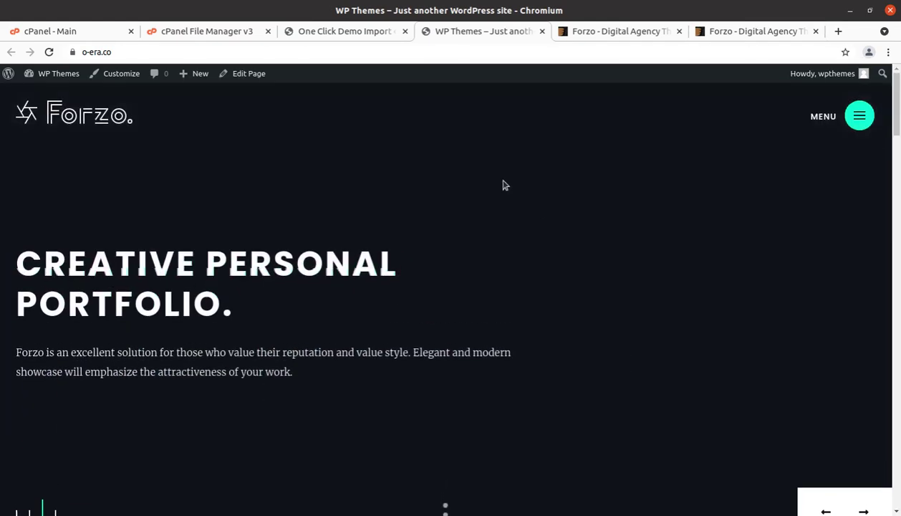
- Review the One Click Demo Import error log in the WordPress admin, glancing at the live front page for comparison
left_click(340, 32)
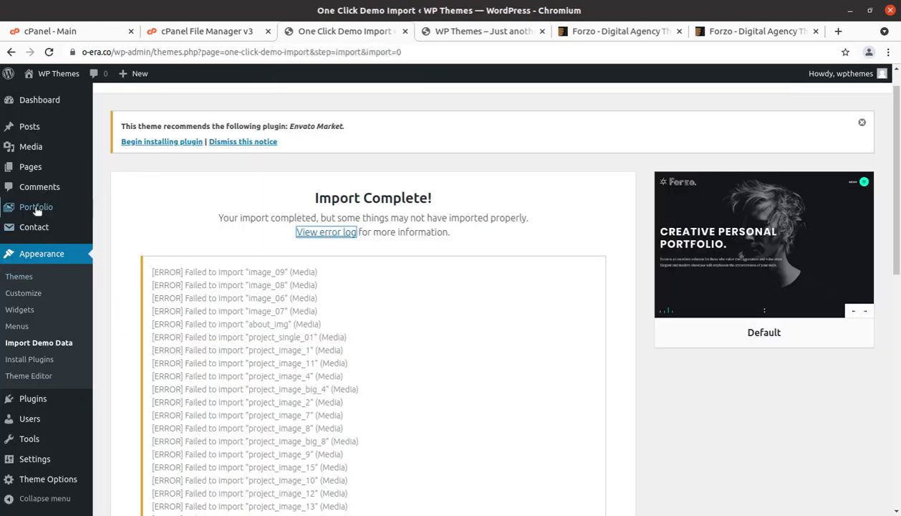
scroll(32, 373, "up", 1)
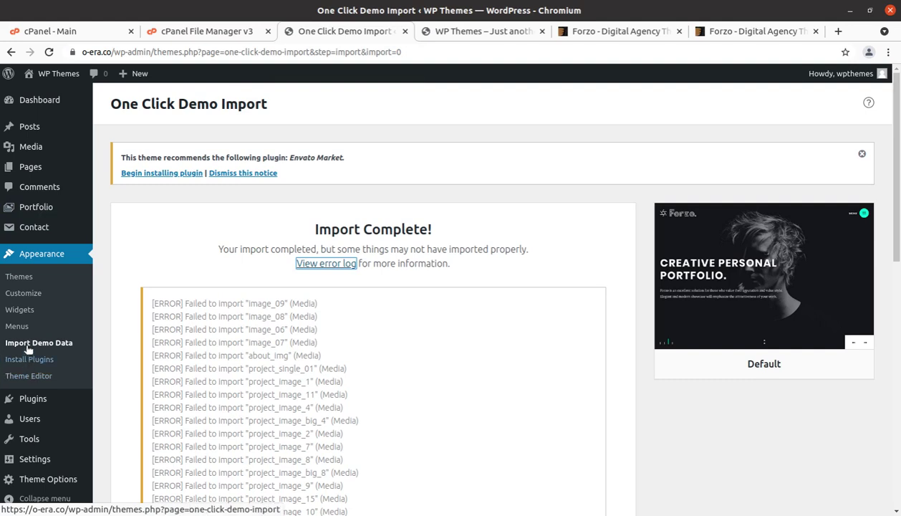
left_click(461, 31)
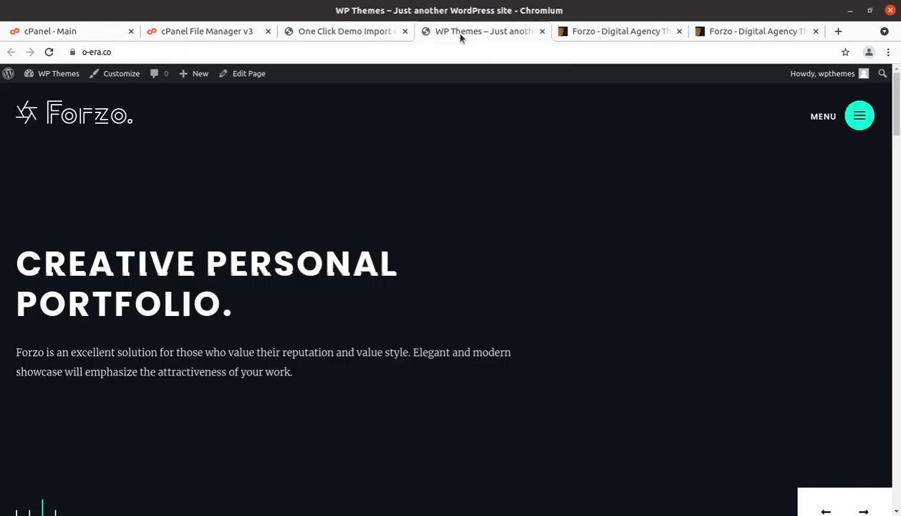
left_click(360, 40)
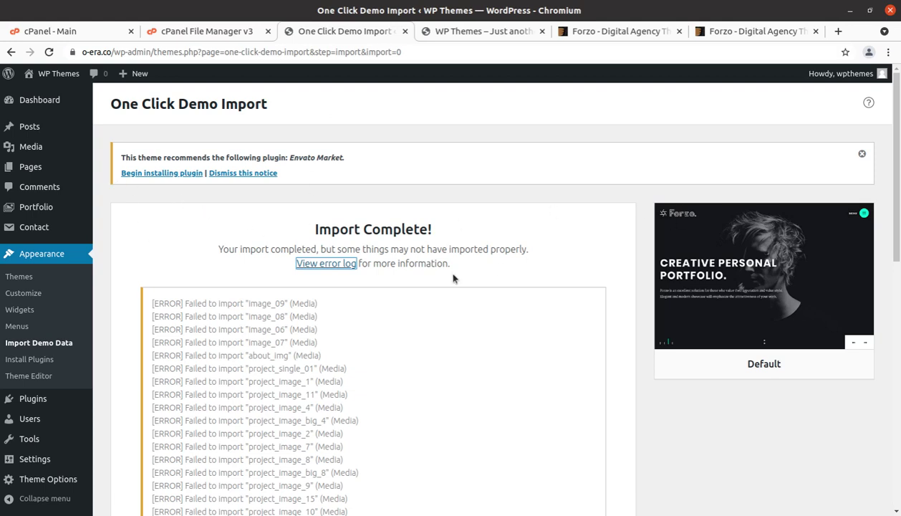
scroll(365, 290, "down", 5)
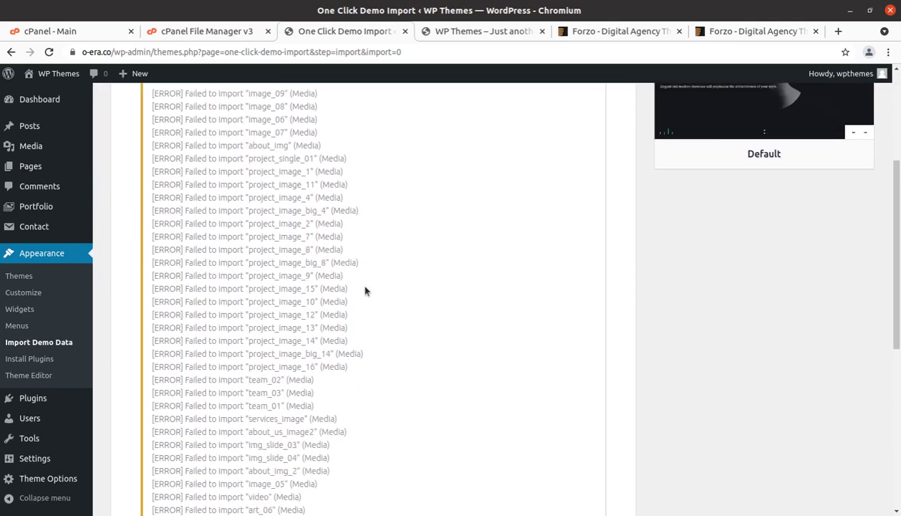
scroll(365, 290, "up", 5)
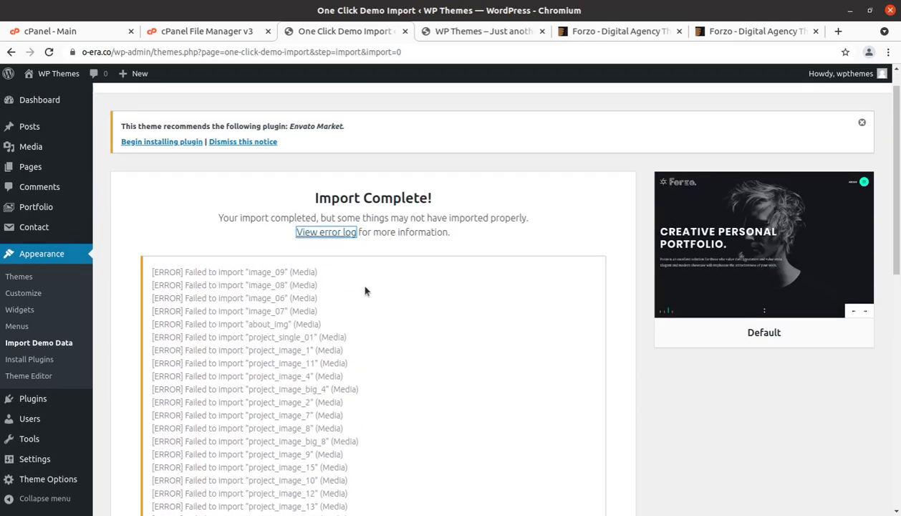
- Open the WordPress dashboard and bring up the portfolio item list in a new browser tab
left_click(47, 100)
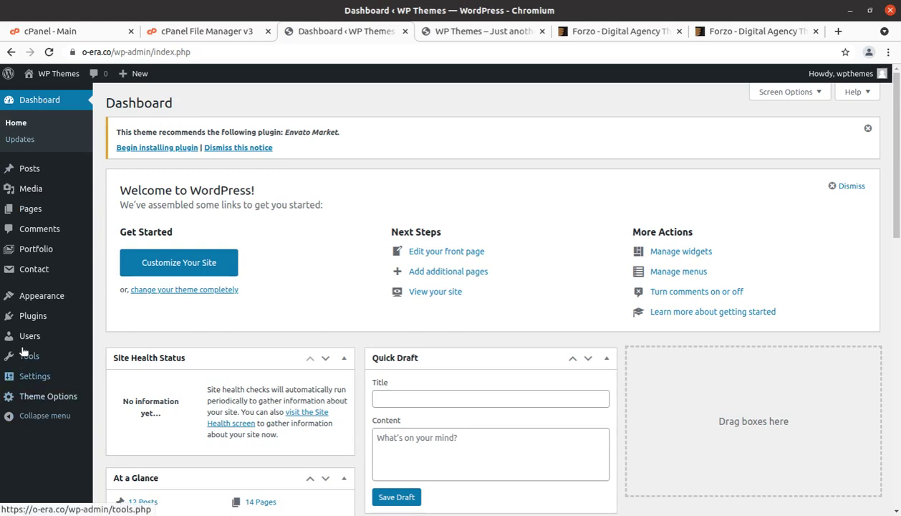
mouse_move(34, 258)
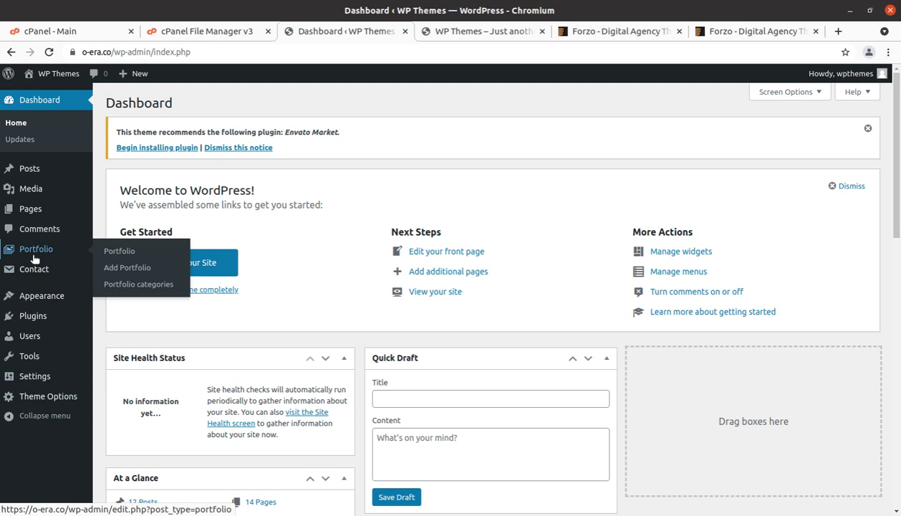
middle_click(120, 252)
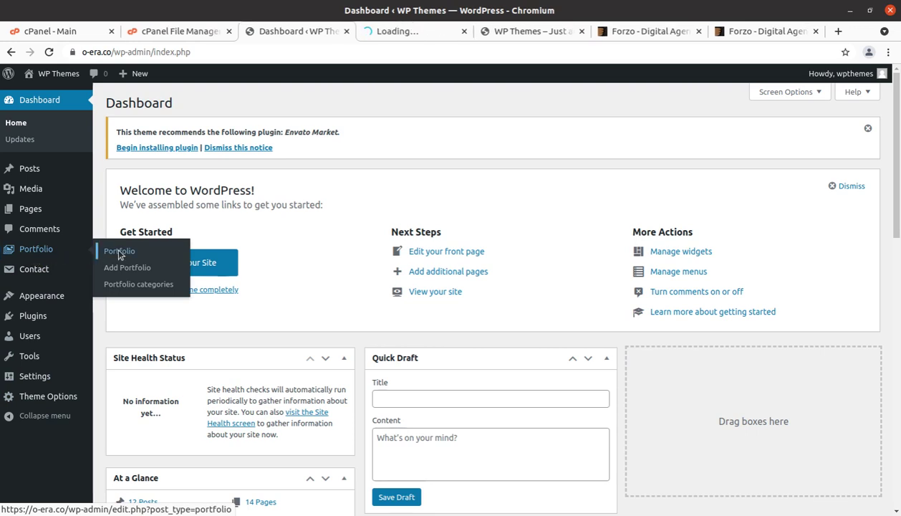
left_click(411, 30)
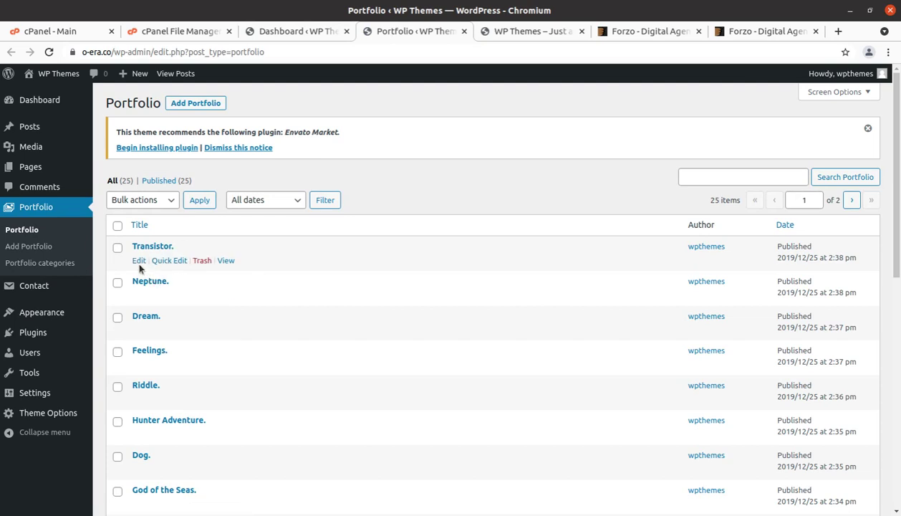
- Open the Transistor portfolio item for editing and examine its layout, type, image and additional information fields
left_click(139, 262)
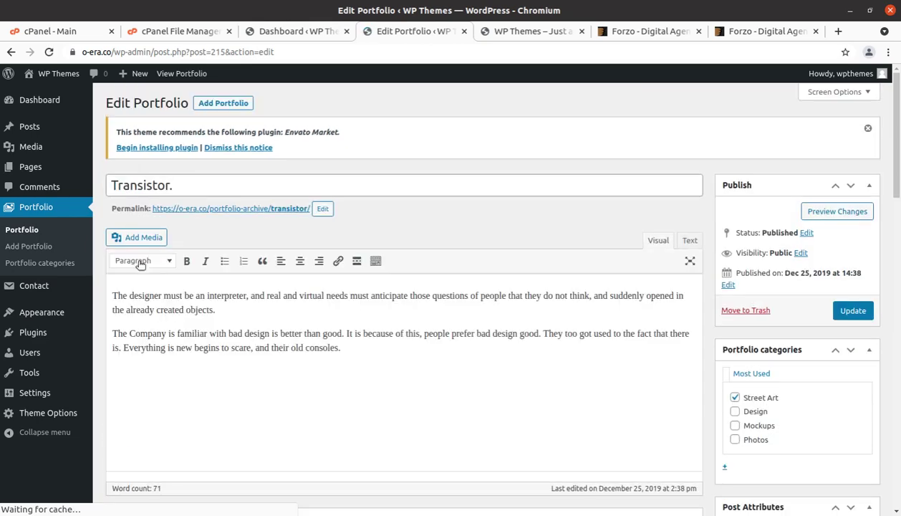
scroll(276, 337, "down", 4)
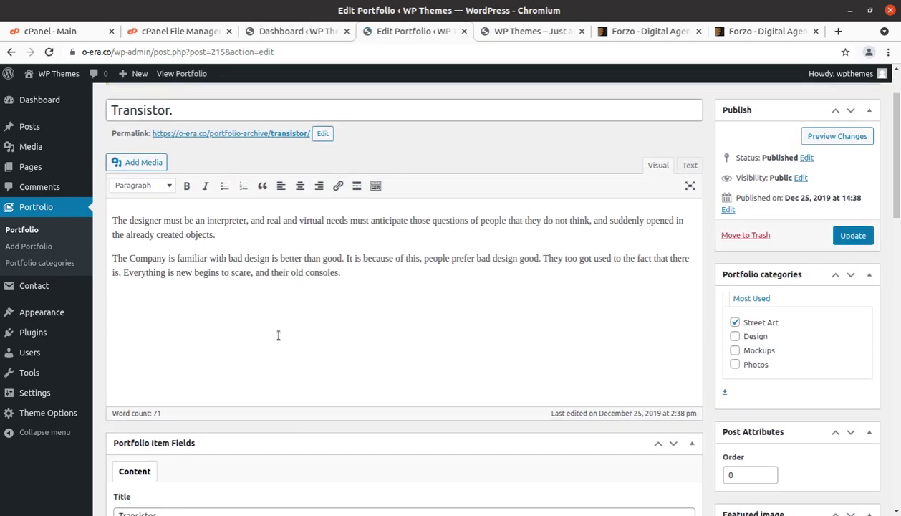
scroll(193, 304, "down", 5)
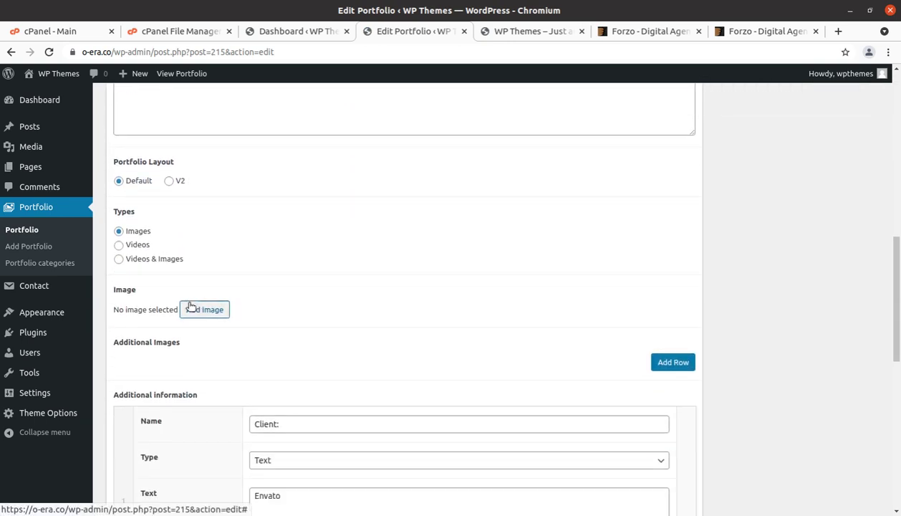
scroll(179, 322, "down", 3)
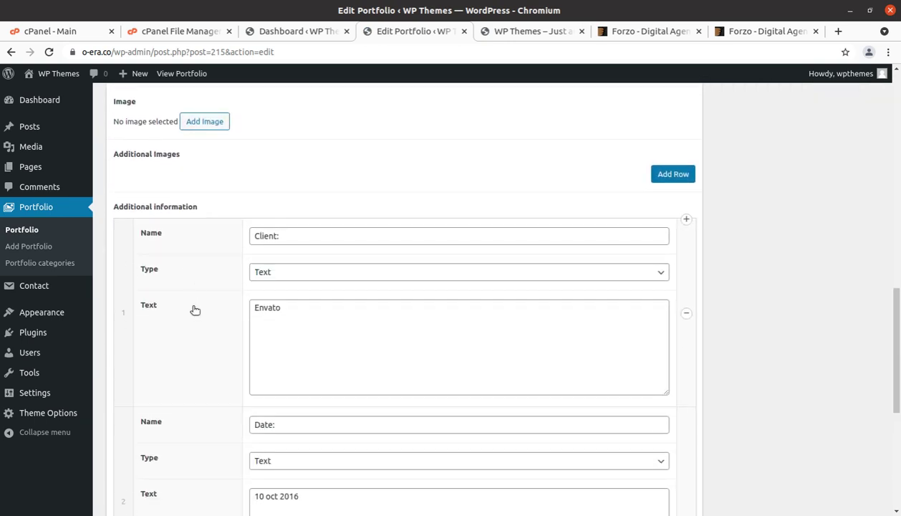
scroll(262, 339, "down", 5)
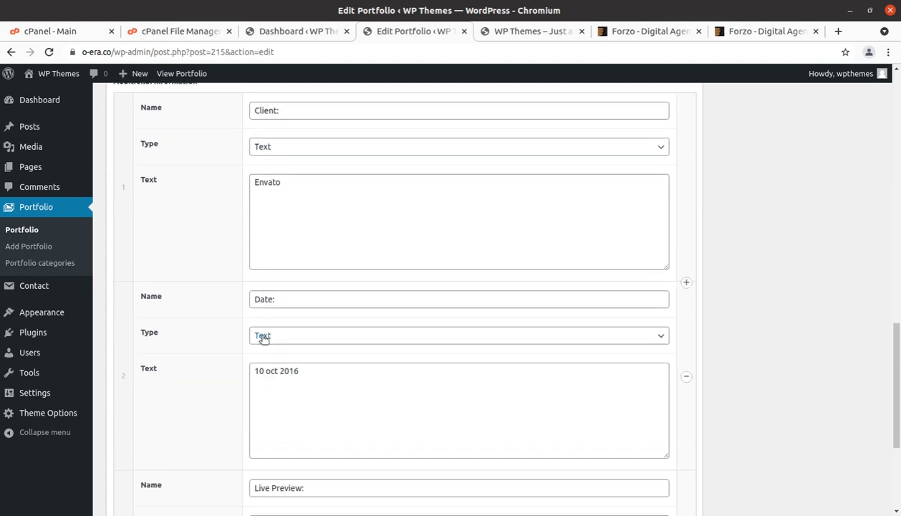
scroll(262, 341, "up", 7)
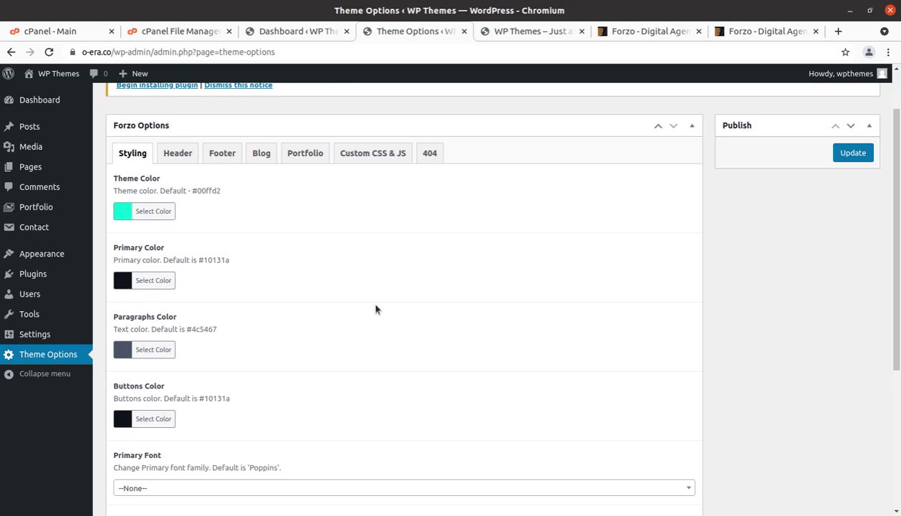
- Examine the color, font and font size settings in the styling section of the Forzo theme options
scroll(182, 282, "down", 3)
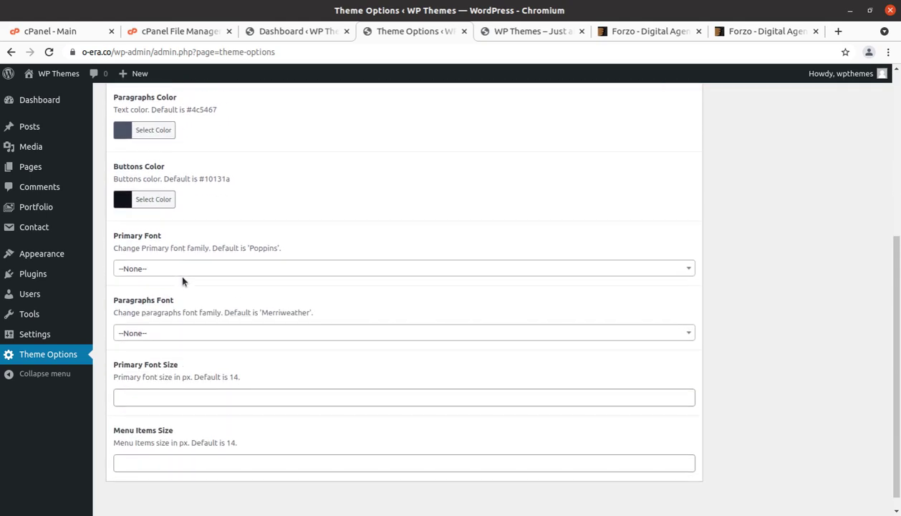
scroll(182, 282, "up", 2)
scroll(227, 308, "up", 2)
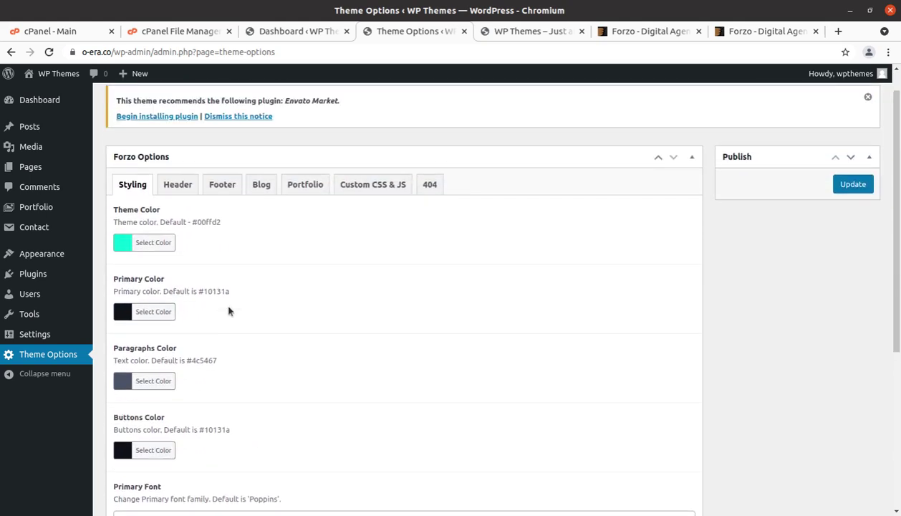
scroll(229, 311, "down", 1)
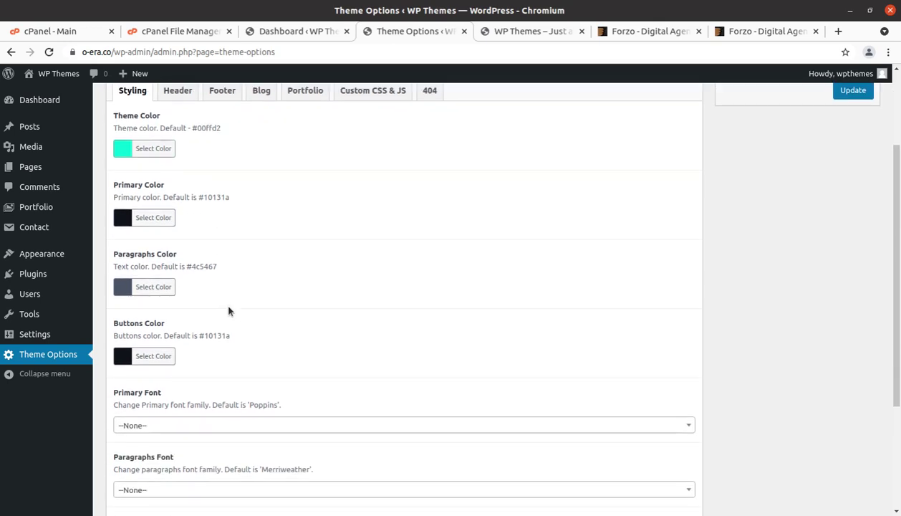
scroll(229, 311, "down", 1)
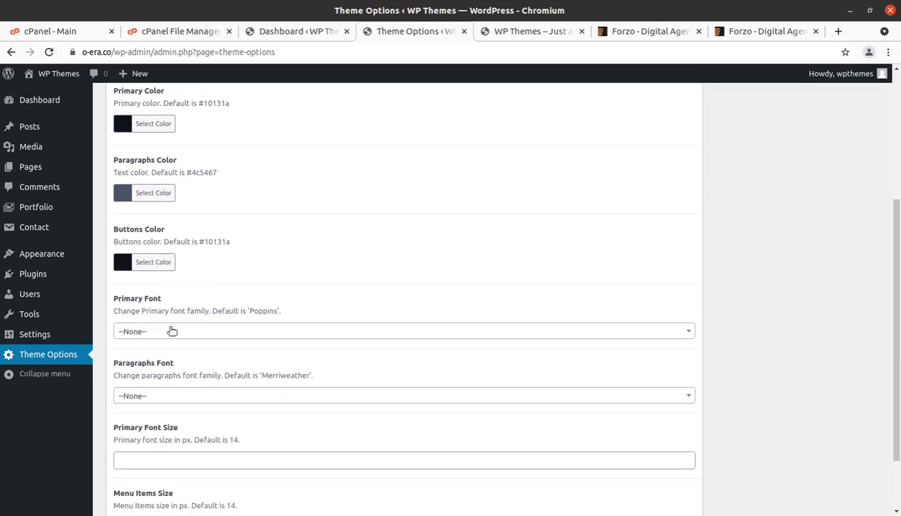
scroll(251, 334, "down", 1)
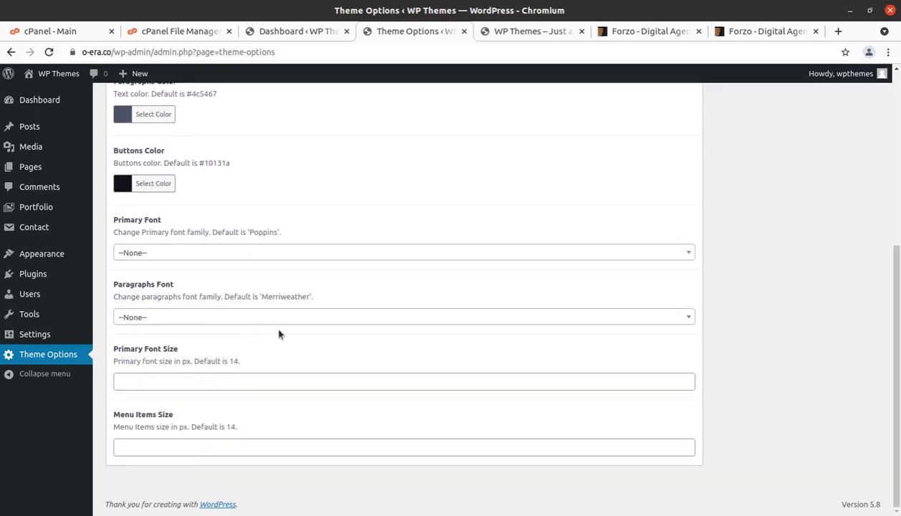
scroll(279, 334, "up", 2)
scroll(280, 333, "up", 2)
- Check the live site's current menu against the Forzo header options and set the Menu option to Horizontal
left_click(181, 220)
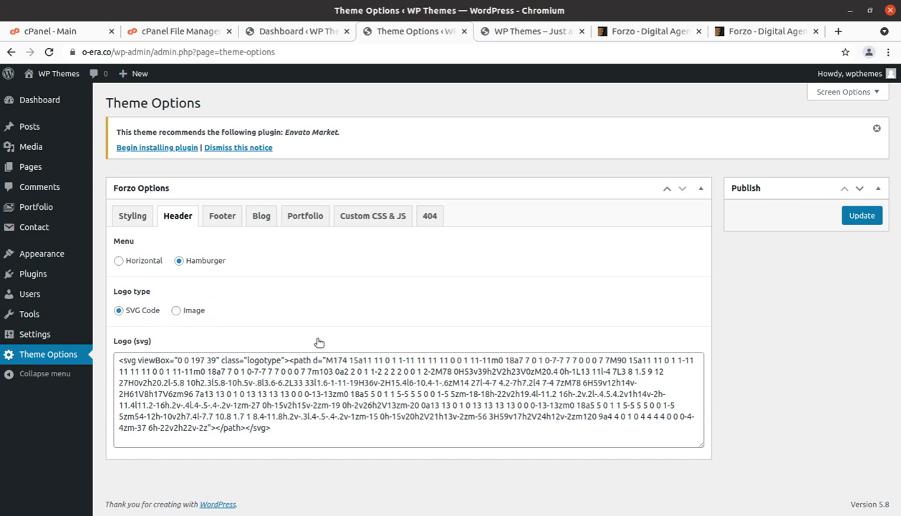
left_click(512, 31)
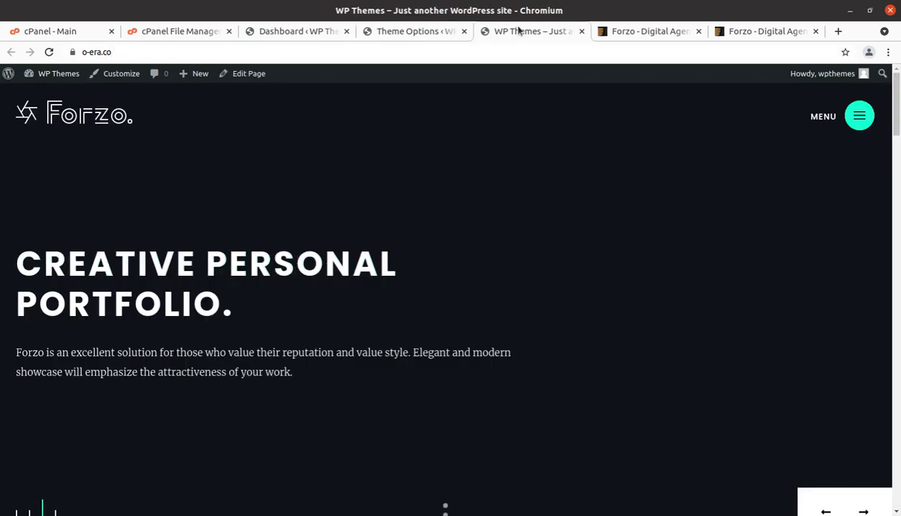
left_click(407, 32)
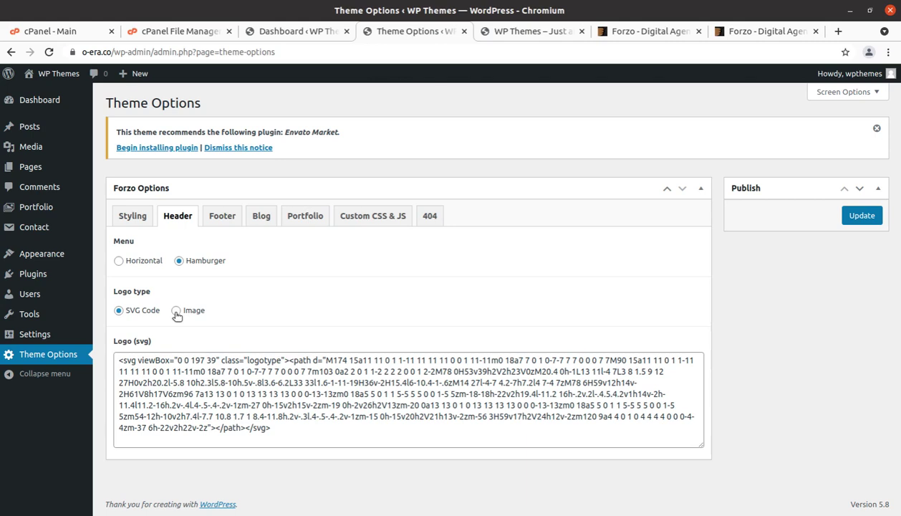
left_click(118, 261)
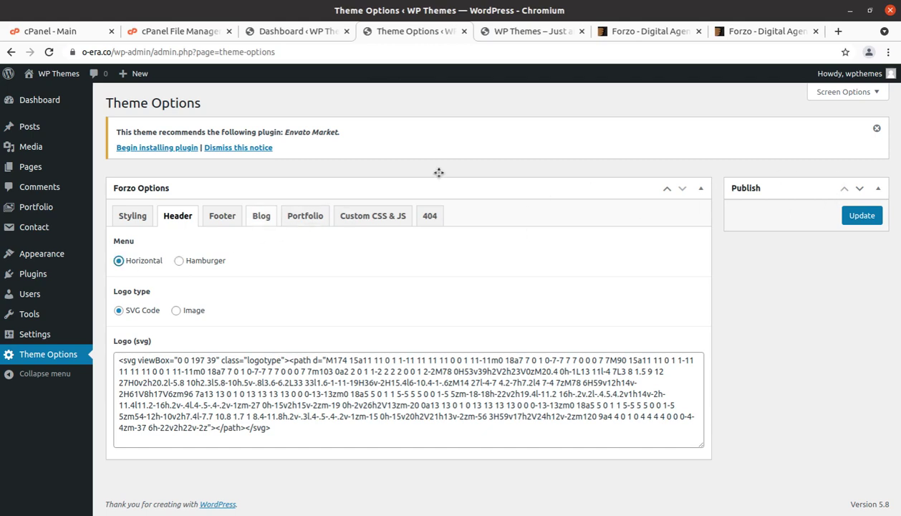
- Compare the header with the ThemeForest preview and set the Menu option to Hamburger in the Forzo header options
left_click(732, 34)
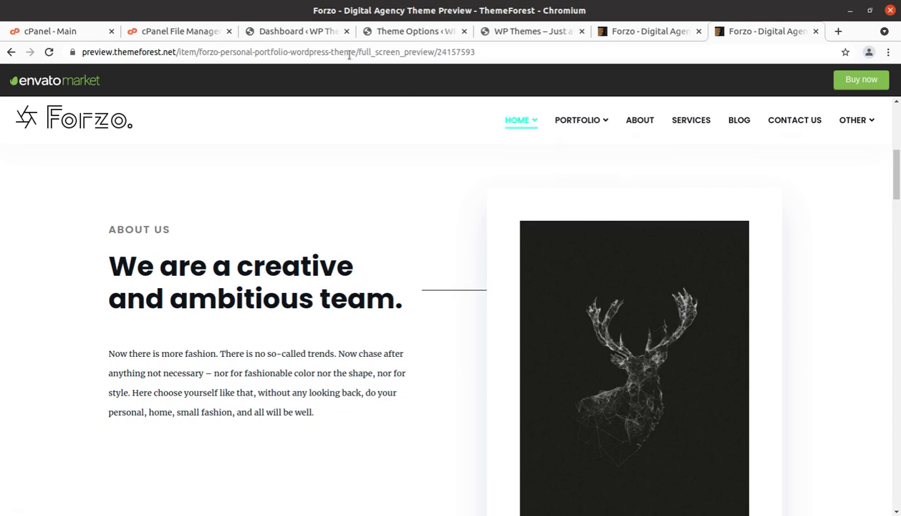
left_click(376, 32)
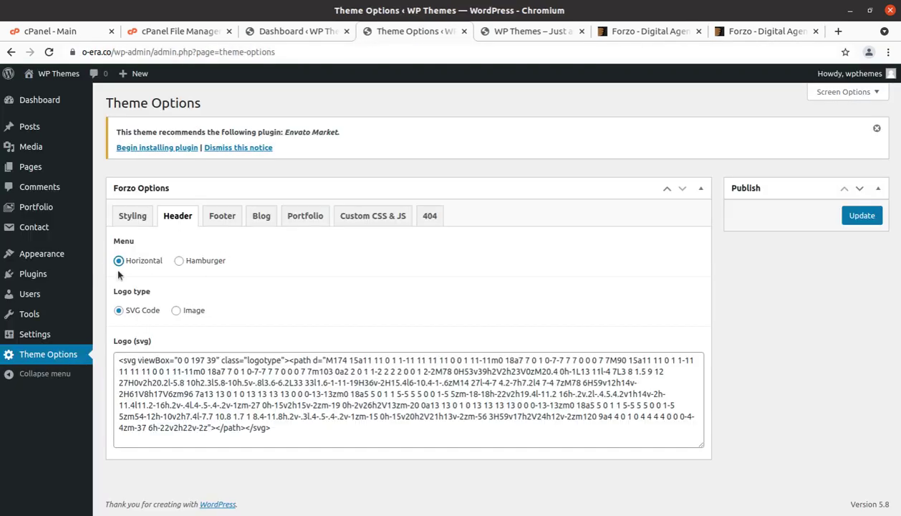
left_click(179, 262)
- Review the Footer, Blog, Portfolio, Custom CSS & JS and 404 sections of the Forzo theme options
left_click(222, 217)
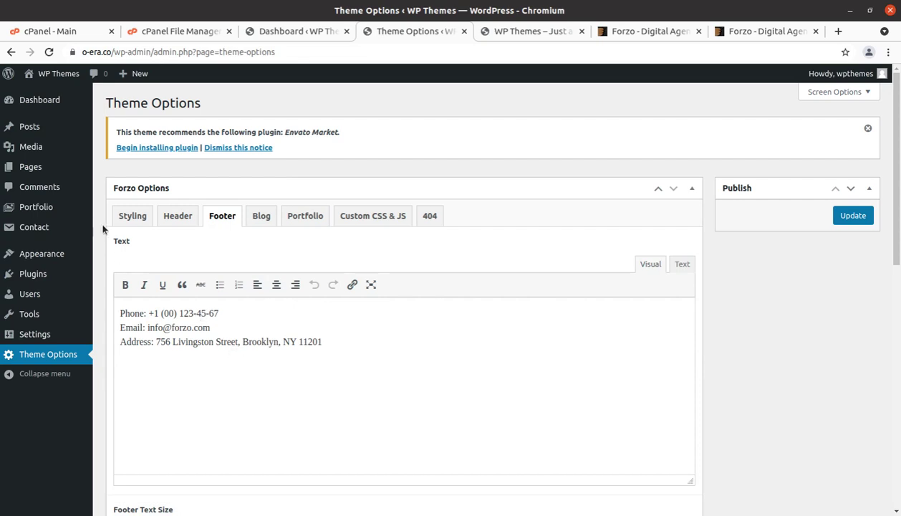
left_click(260, 217)
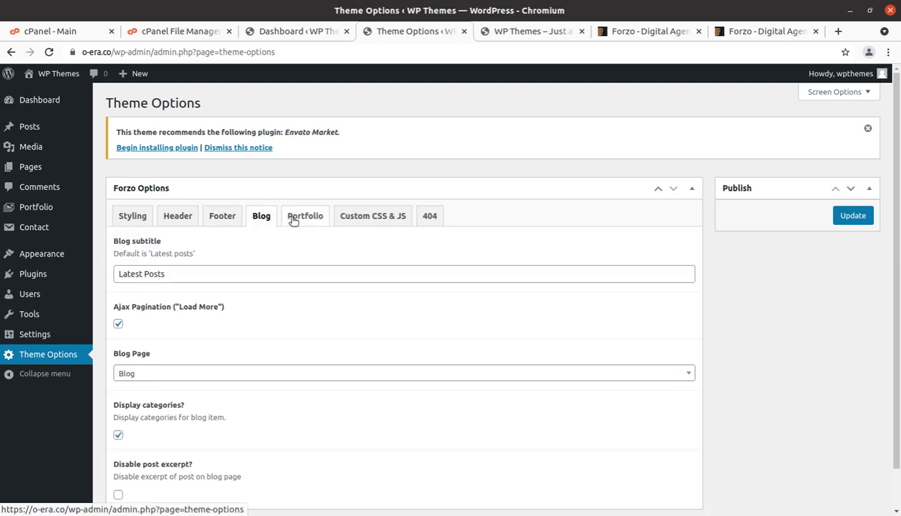
left_click(293, 219)
left_click(363, 222)
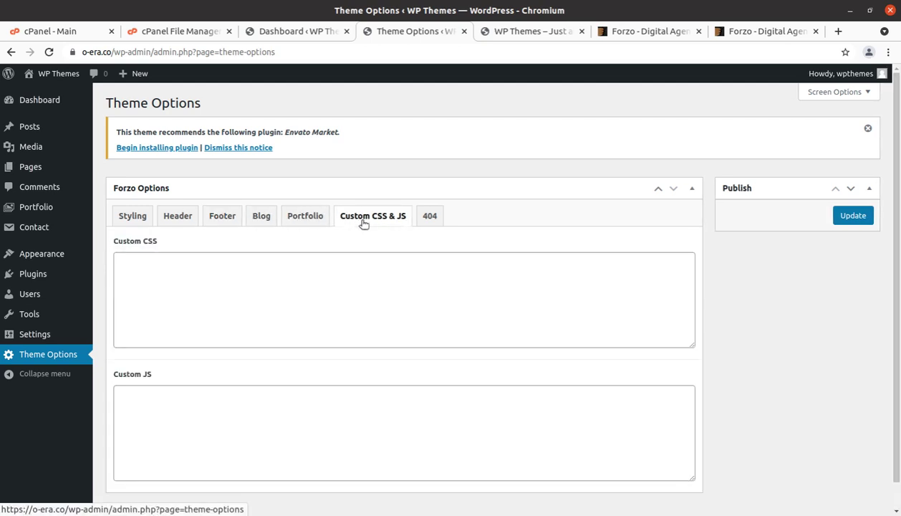
left_click(428, 219)
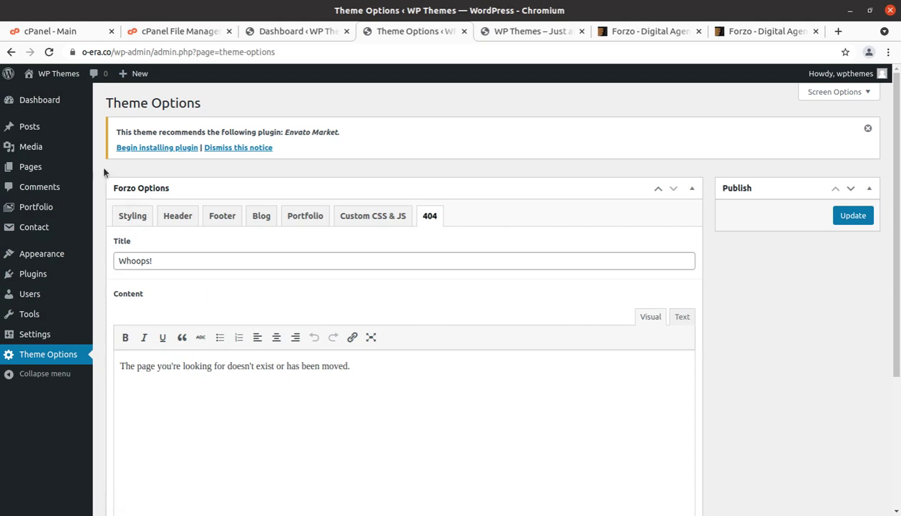
- Leave the theme options without saving and open the live site's home page for editing
left_click(55, 97)
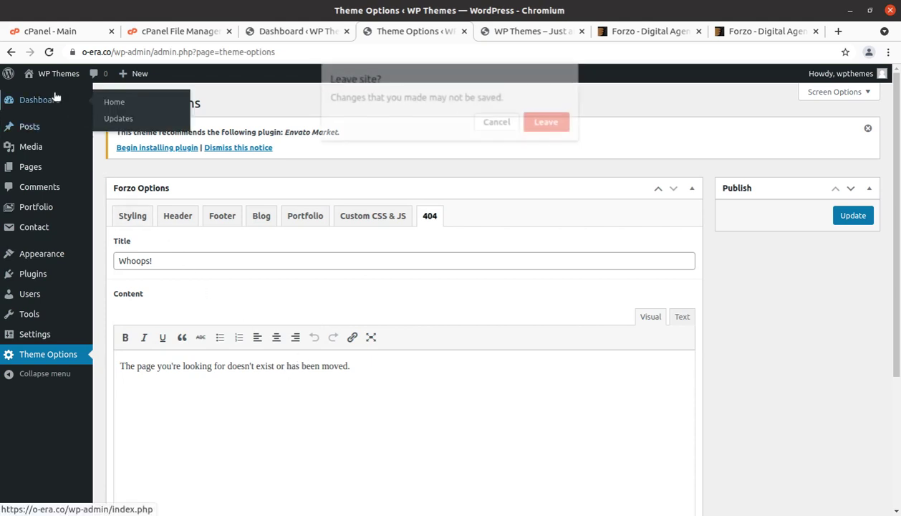
left_click(543, 121)
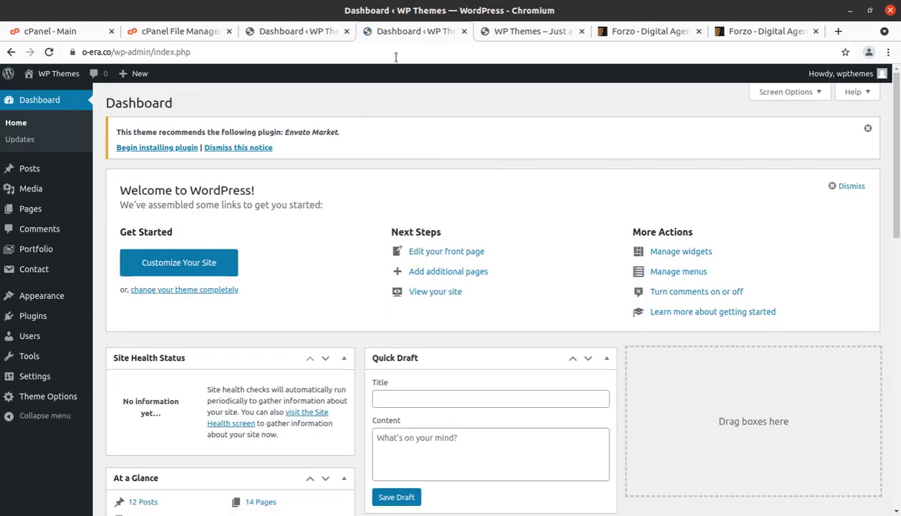
left_click(500, 33)
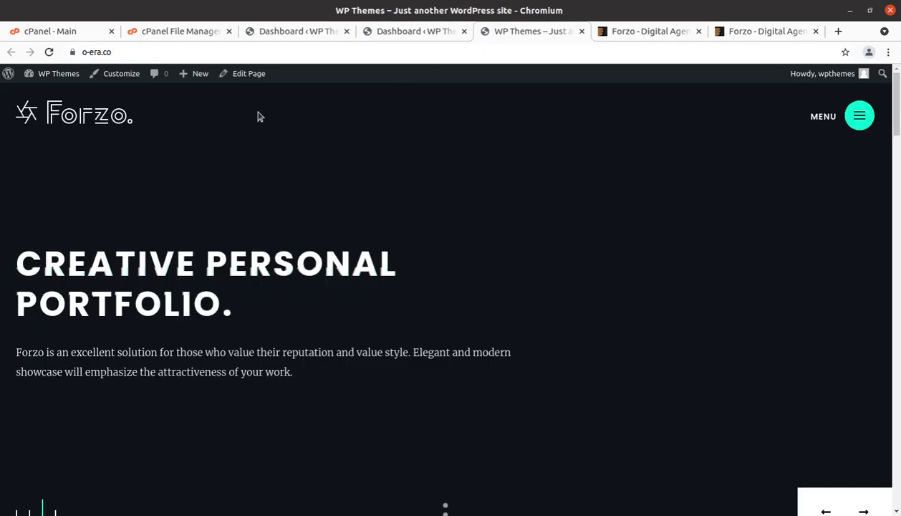
left_click(250, 76)
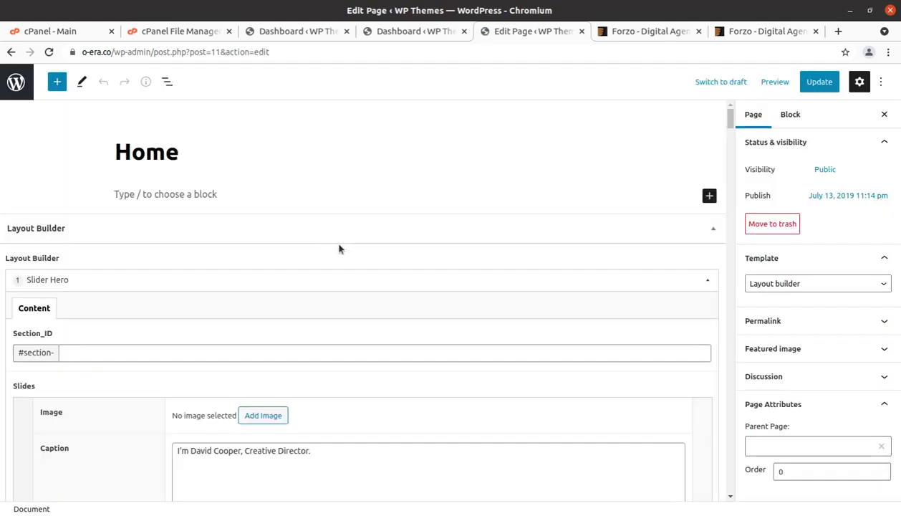
- Examine the image, caption and description fields of the first slide in the Home page's Slider Hero section
scroll(328, 249, "down", 5)
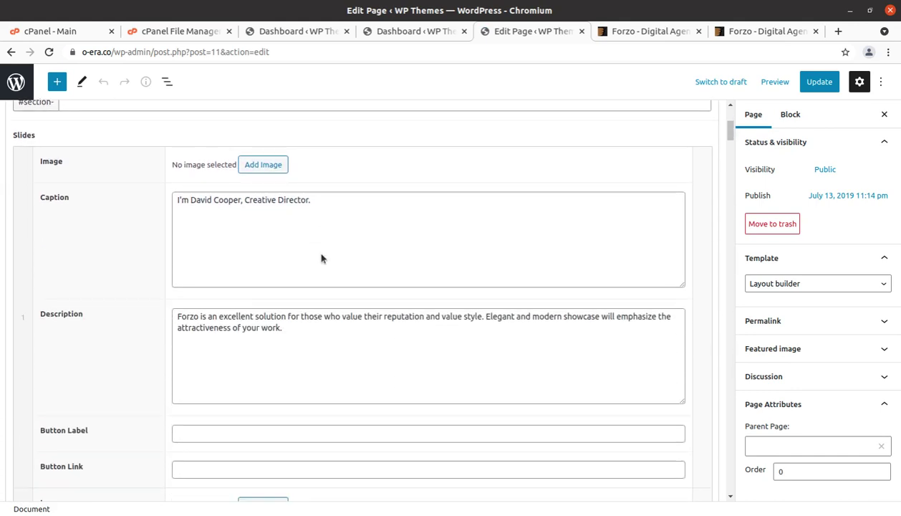
scroll(320, 253, "up", 3)
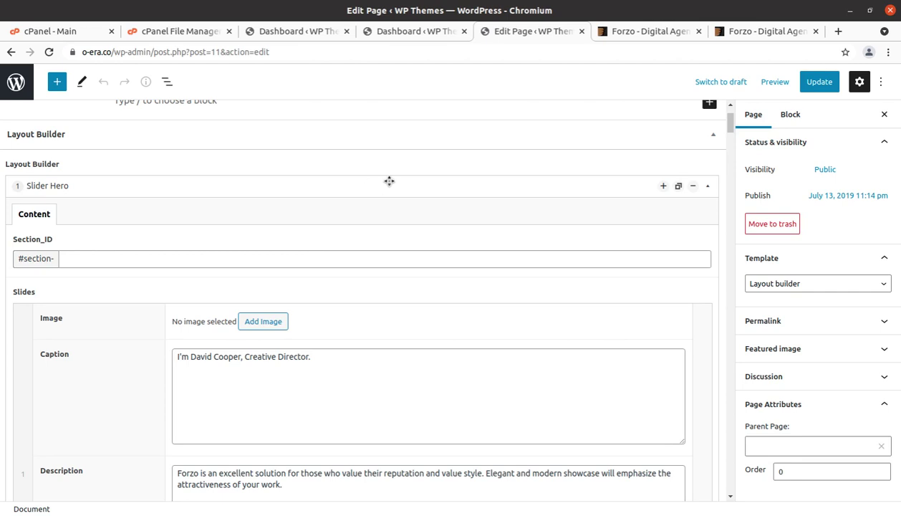
left_click_drag(380, 185, 348, 238)
scroll(162, 256, "down", 2)
left_click(305, 268)
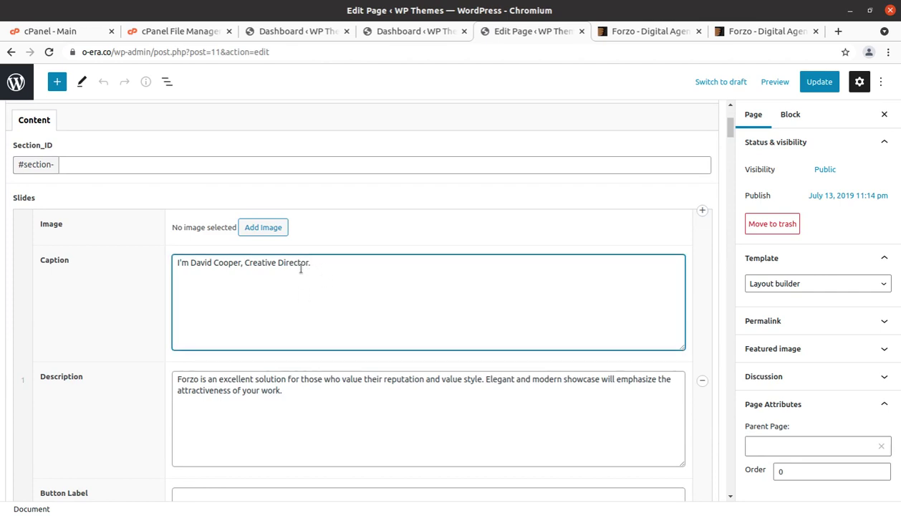
left_click_drag(301, 270, 175, 264)
left_click_drag(310, 400, 181, 370)
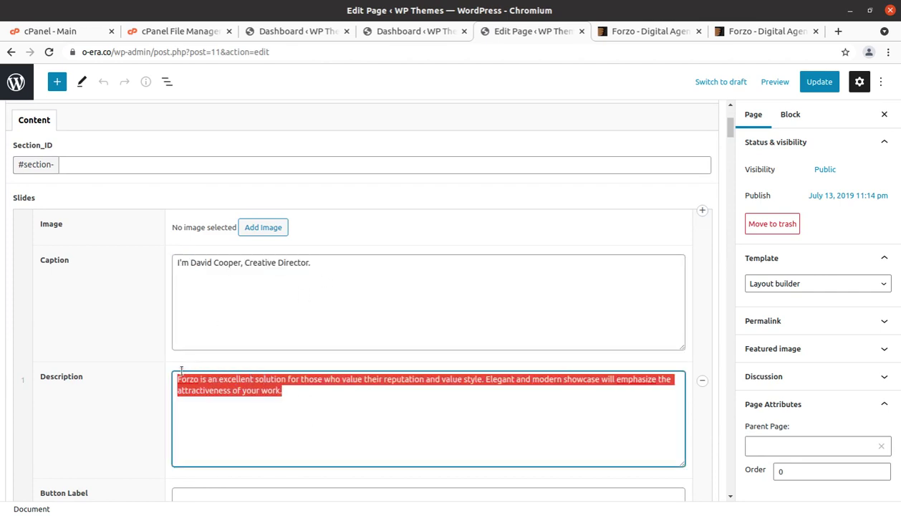
- Examine the captions, descriptions and button fields of the second and third slides in the Slider Hero section
scroll(229, 391, "down", 4)
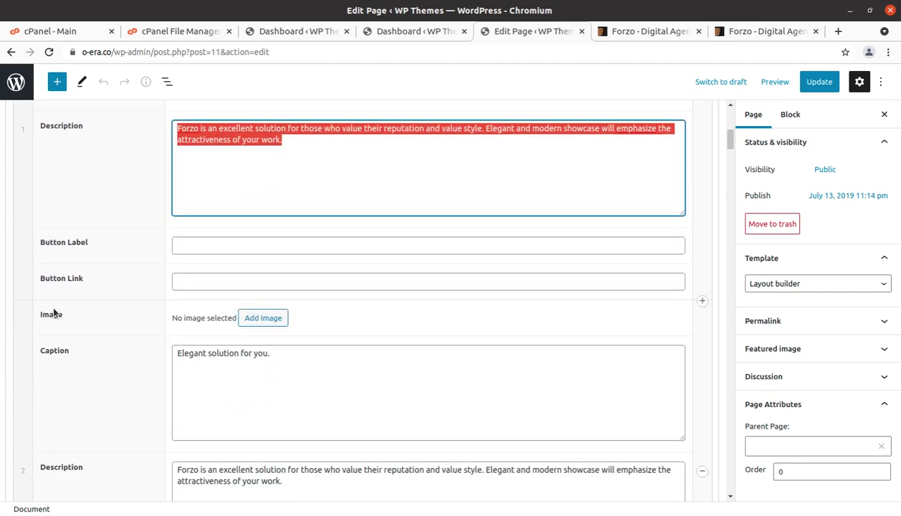
scroll(155, 349, "down", 4)
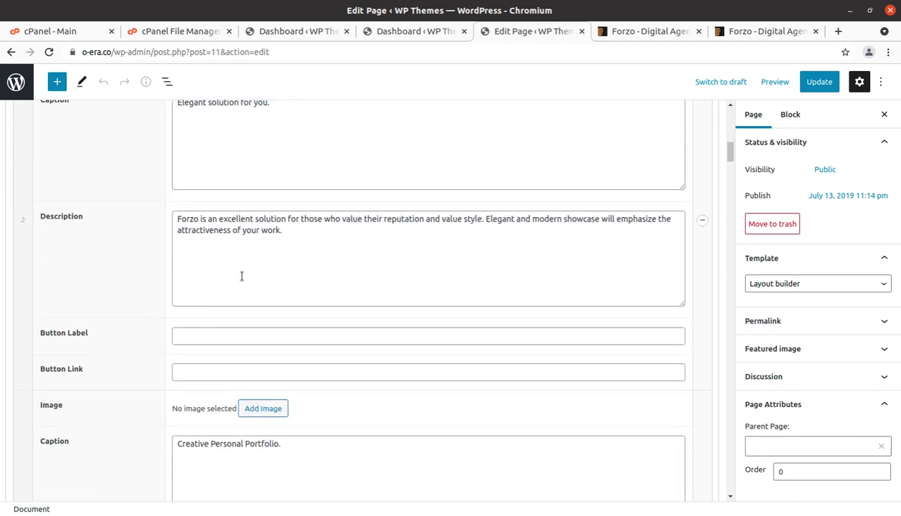
scroll(242, 276, "down", 1)
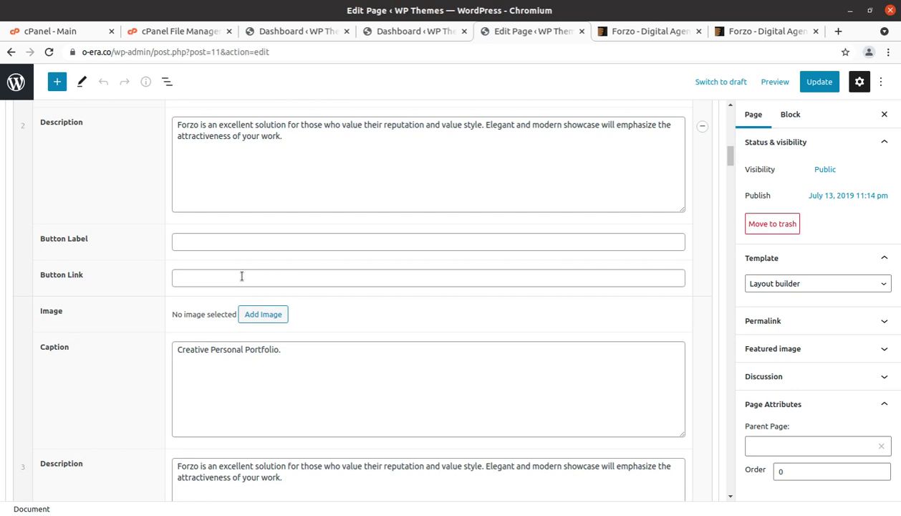
scroll(242, 276, "down", 1)
left_click_drag(284, 384, 181, 361)
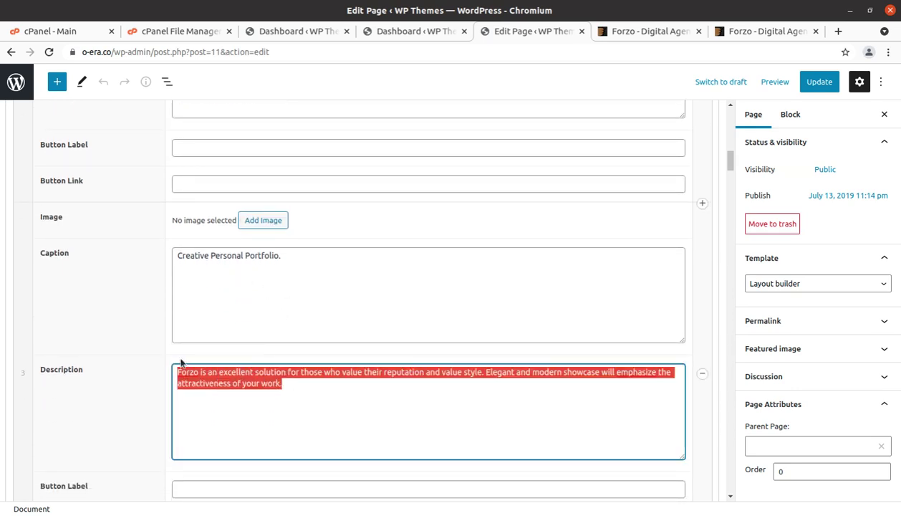
left_click_drag(283, 255, 179, 256)
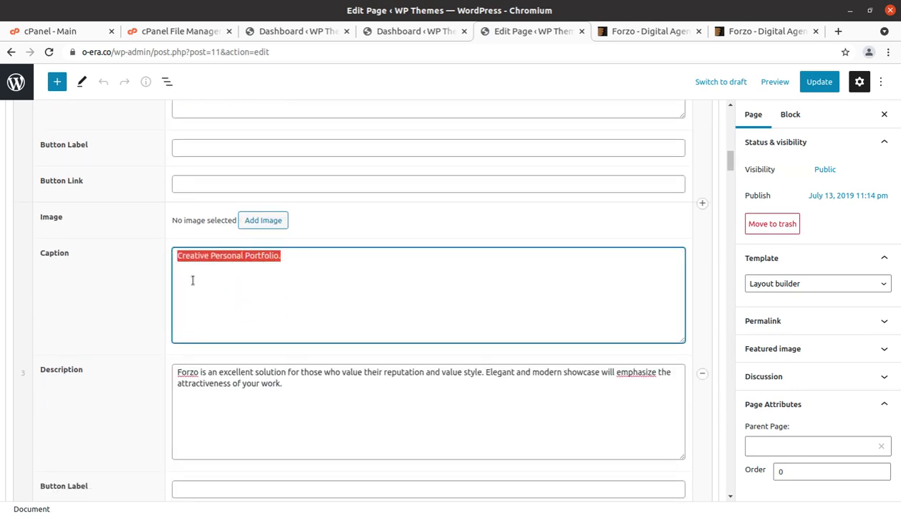
scroll(314, 373, "down", 1)
scroll(314, 373, "down", 1)
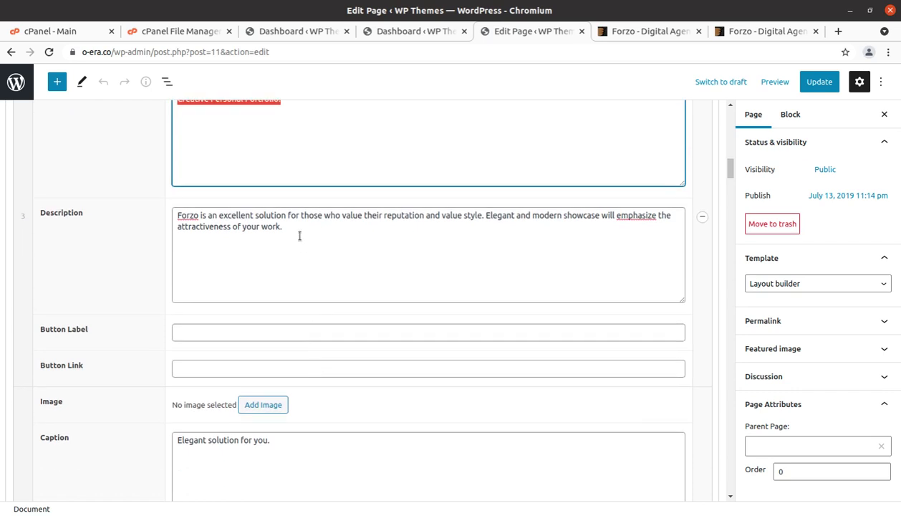
left_click_drag(299, 236, 178, 205)
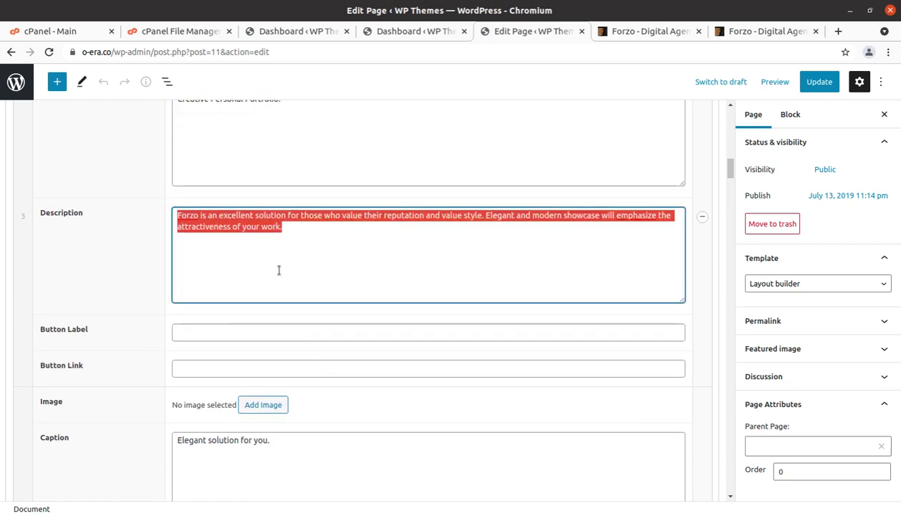
- Examine the fourth slide's caption, description and button fields down to the end of the Slider Hero section
scroll(287, 282, "down", 1)
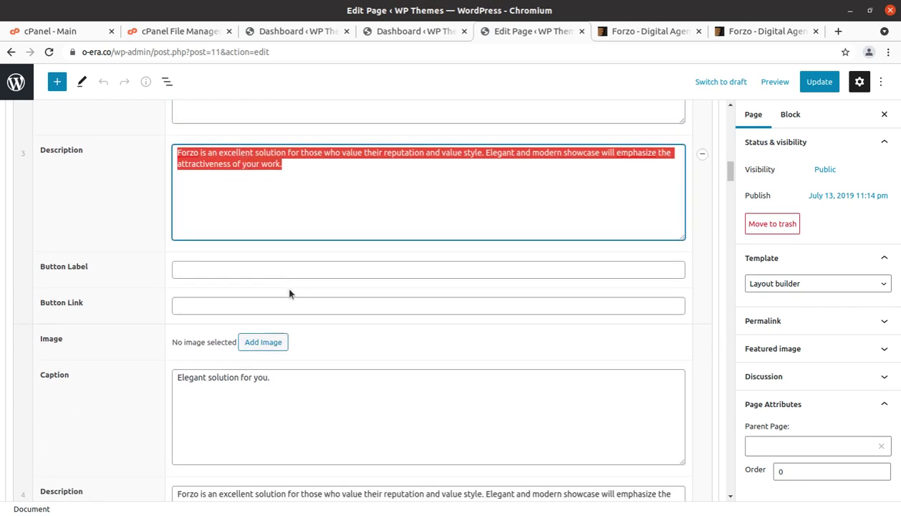
scroll(289, 293, "down", 2)
scroll(290, 289, "down", 3)
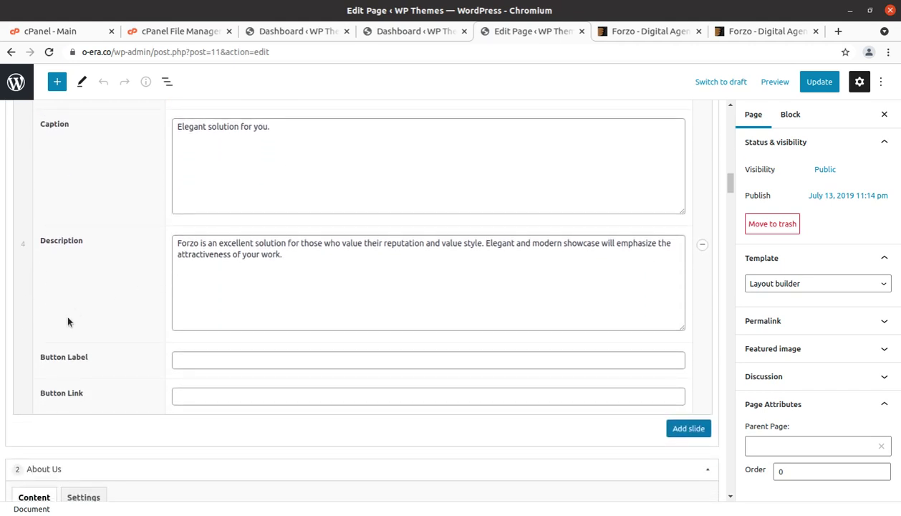
scroll(239, 342, "down", 2)
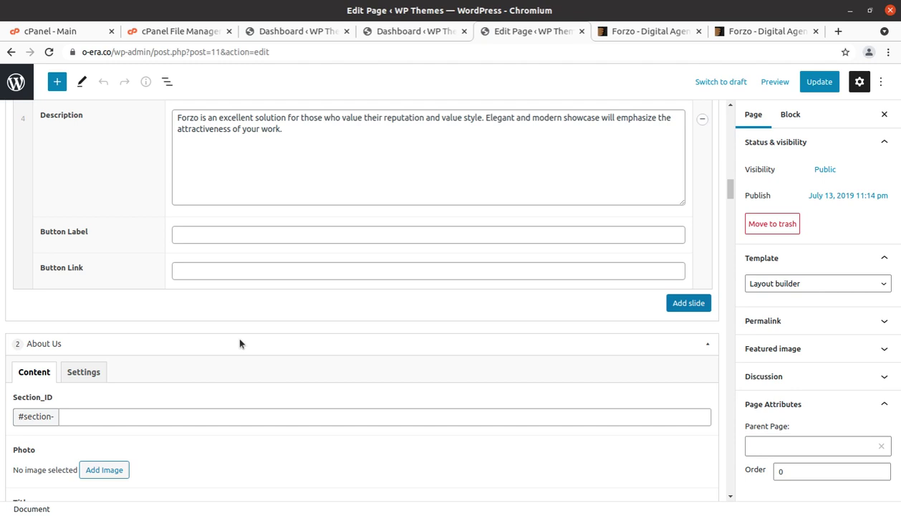
- Go back to the start of the Slider Hero section and review all its slides again through the fourth slide's description
scroll(240, 341, "up", 5)
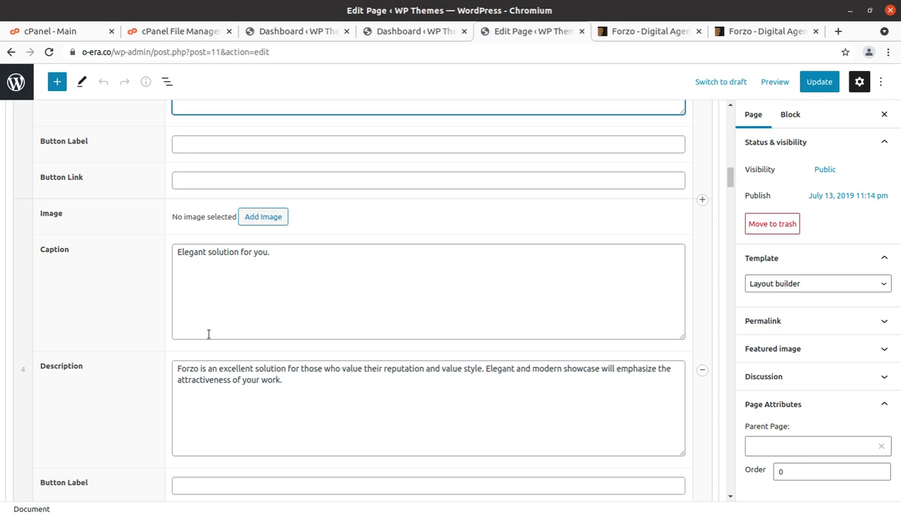
key("ctrl+a")
scroll(209, 334, "up", 4)
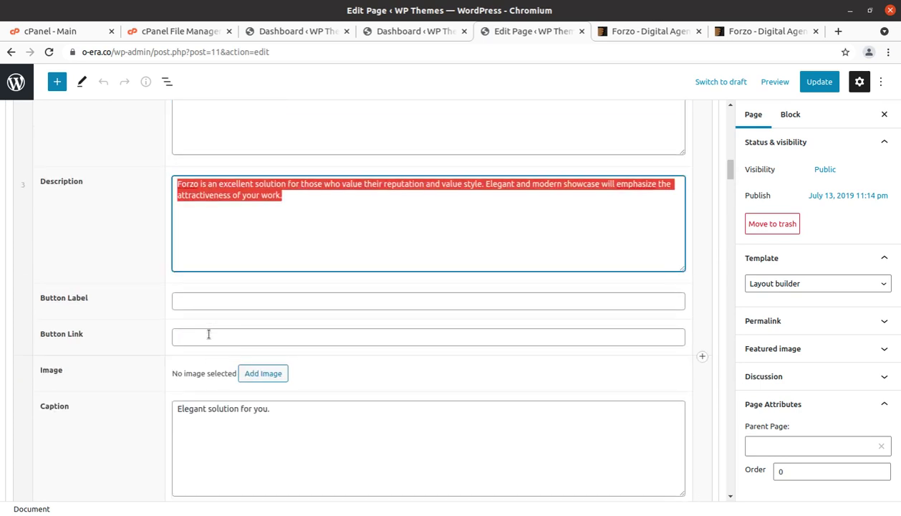
scroll(208, 334, "up", 12)
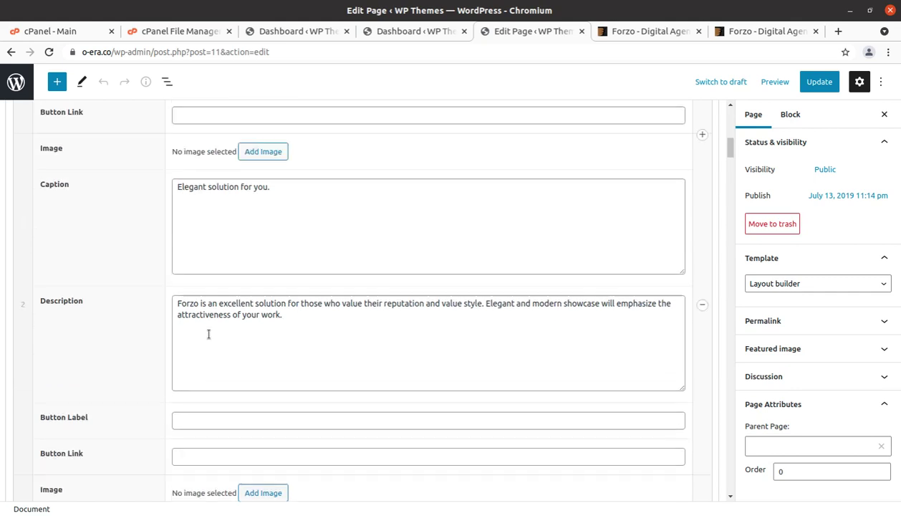
scroll(209, 334, "up", 10)
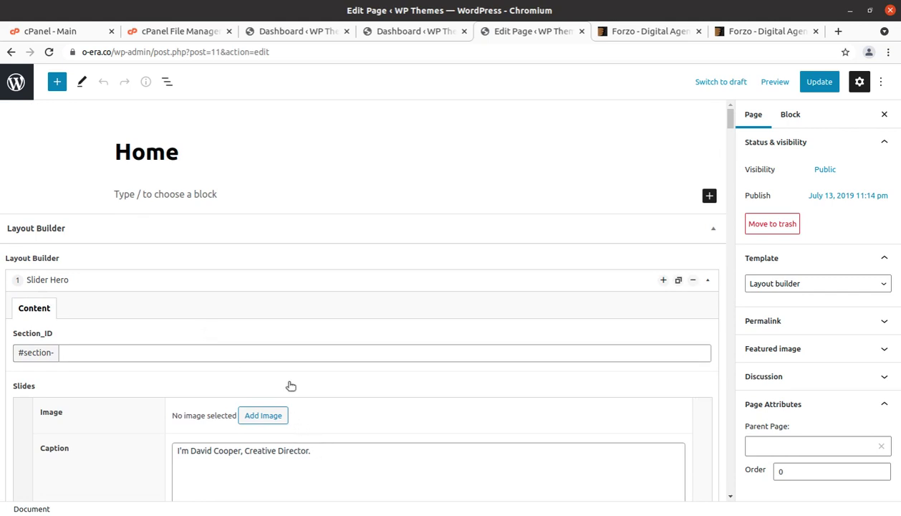
scroll(290, 383, "down", 8)
scroll(292, 385, "down", 12)
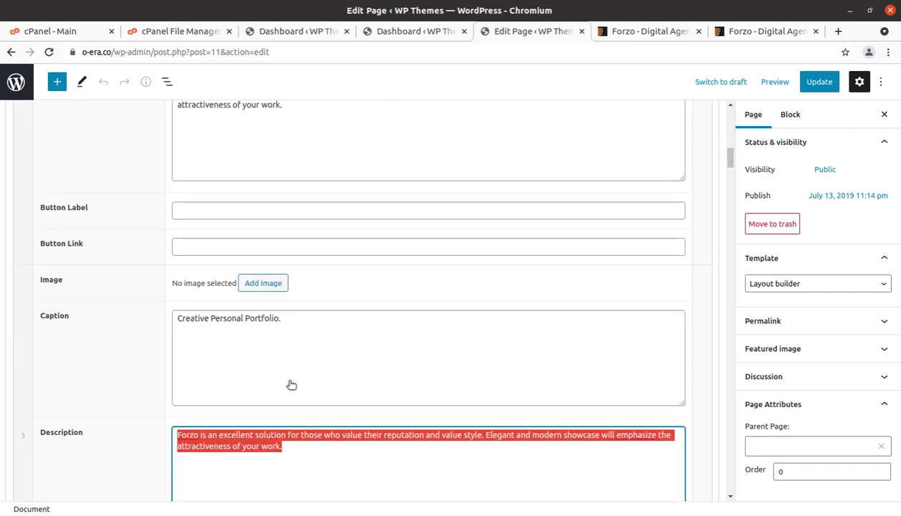
scroll(292, 385, "down", 11)
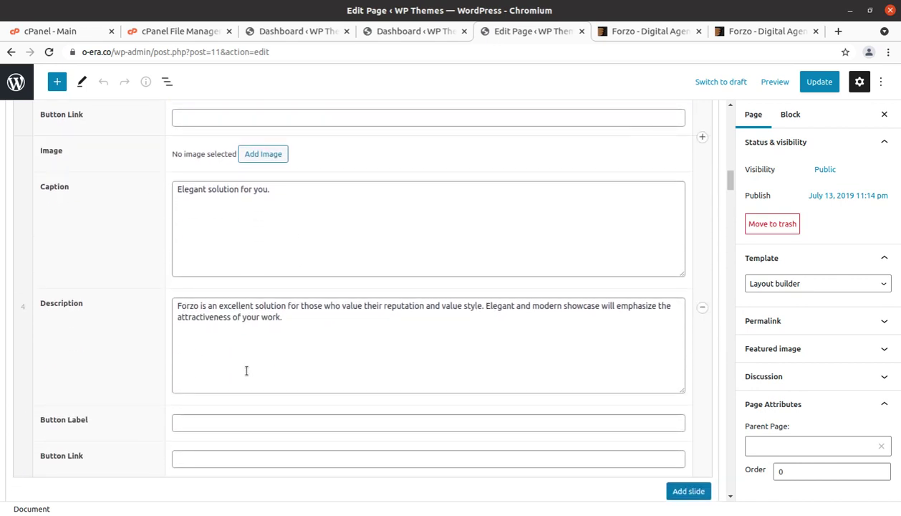
scroll(246, 370, "down", 2)
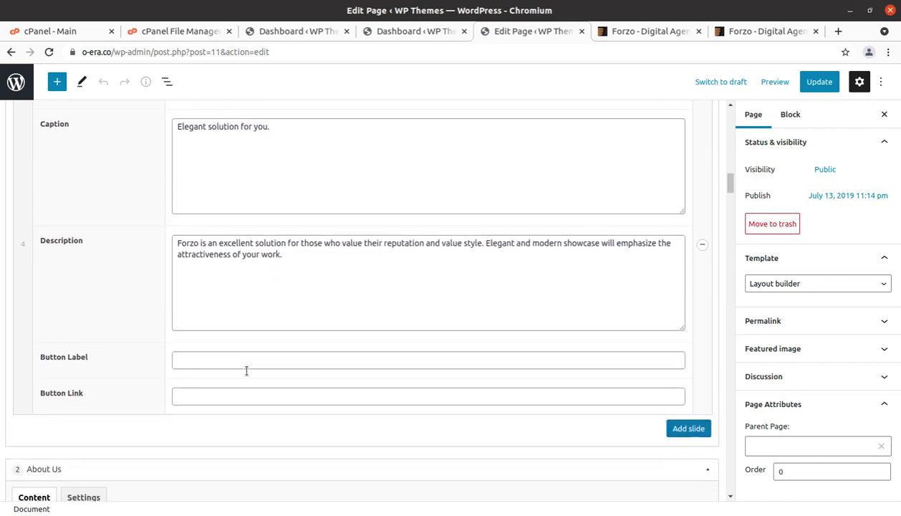
scroll(263, 336, "down", 2)
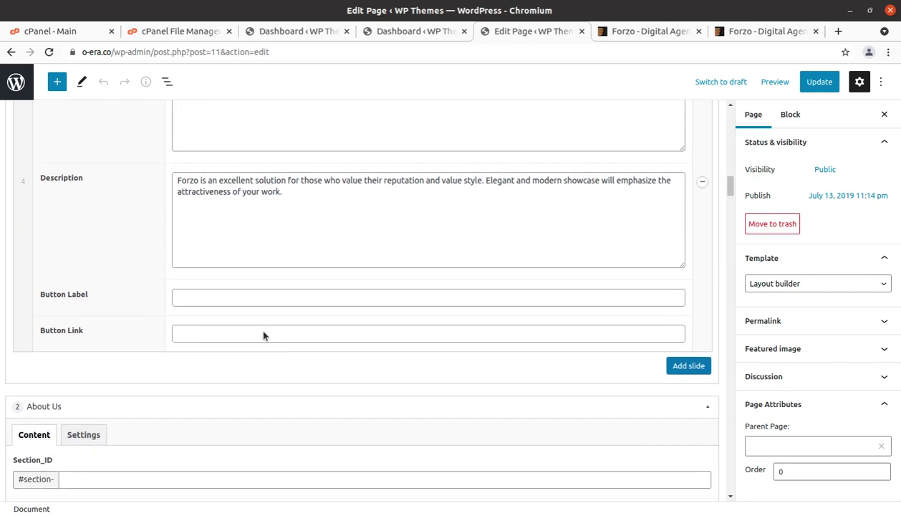
left_click_drag(288, 198, 183, 168)
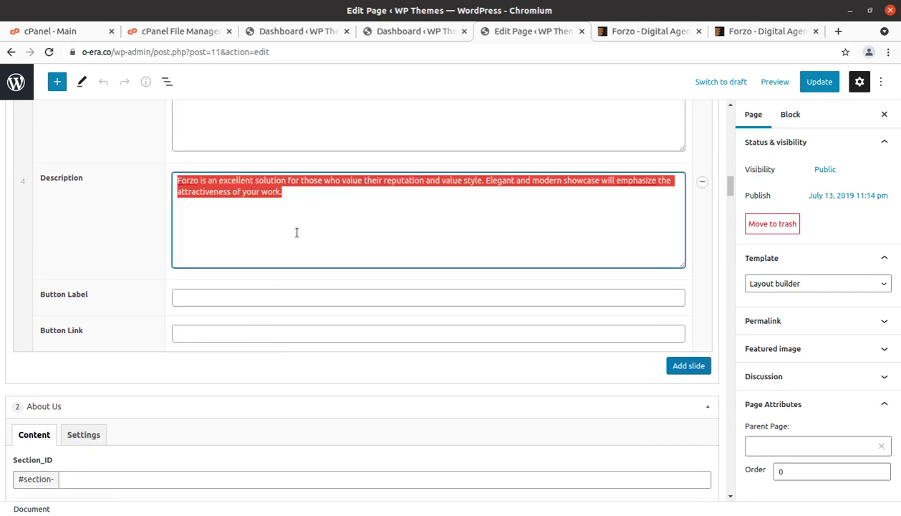
- Examine the photo, title, subtitle, text and button fields of the Home page's About Us section
scroll(296, 232, "down", 5)
scroll(172, 373, "down", 4)
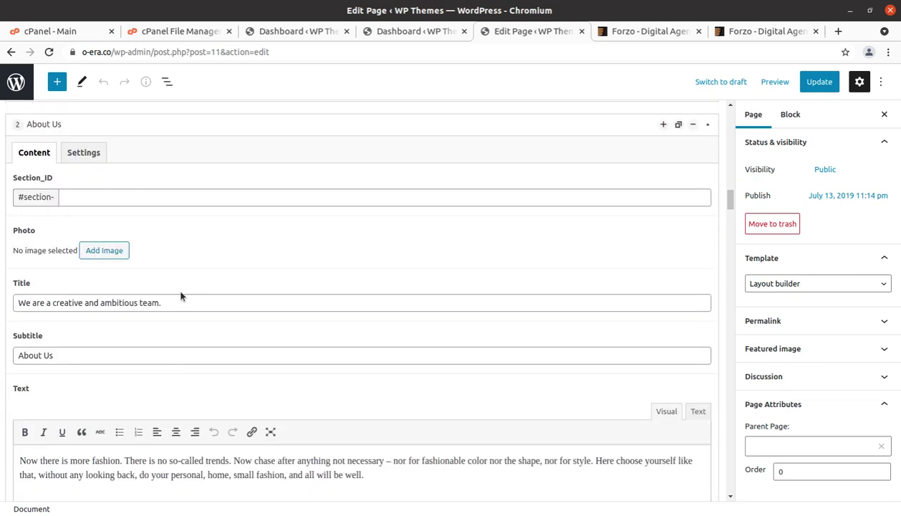
scroll(279, 373, "down", 4)
scroll(380, 397, "down", 5)
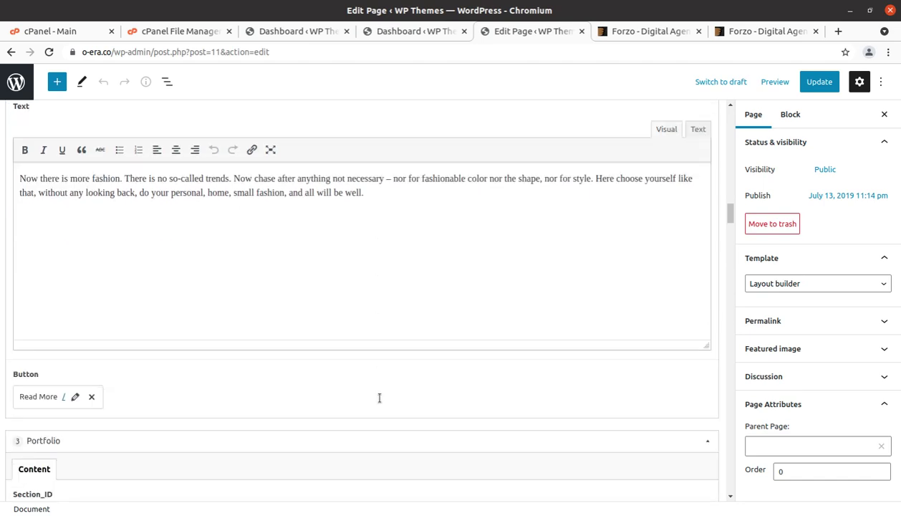
- Check the start of the Home page's Portfolio section and go back up to the second slide's fields in the Slider Hero section
scroll(380, 403, "down", 5)
scroll(378, 403, "up", 12)
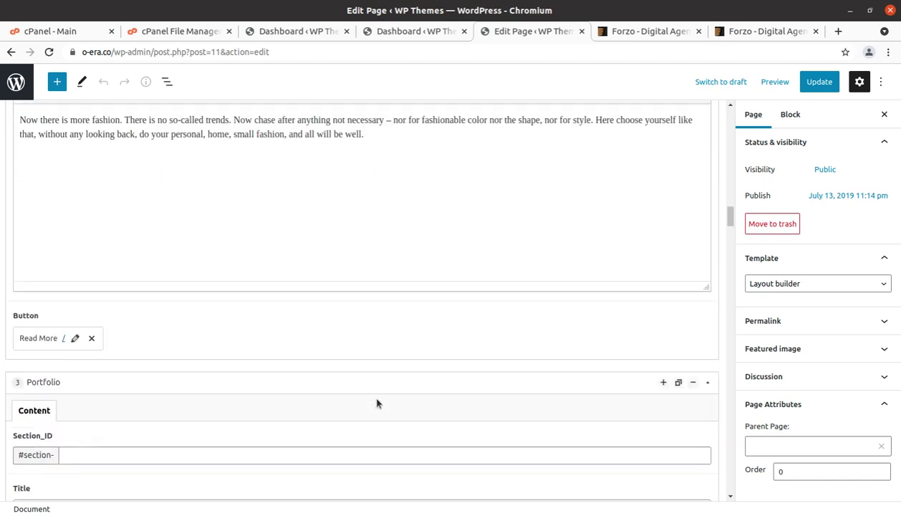
scroll(378, 403, "up", 20)
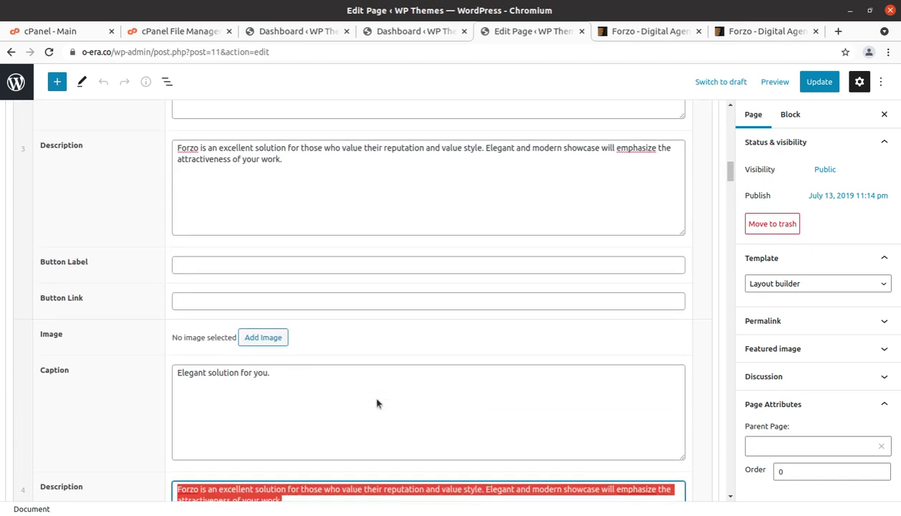
scroll(374, 394, "up", 2)
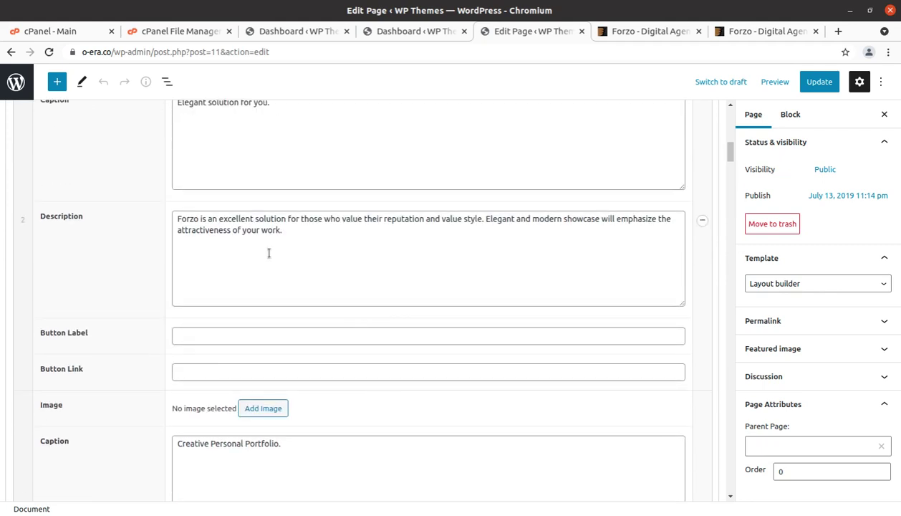
- Leave the page editor without saving, visit the live site and view the hero slider on its front page
left_click(18, 94)
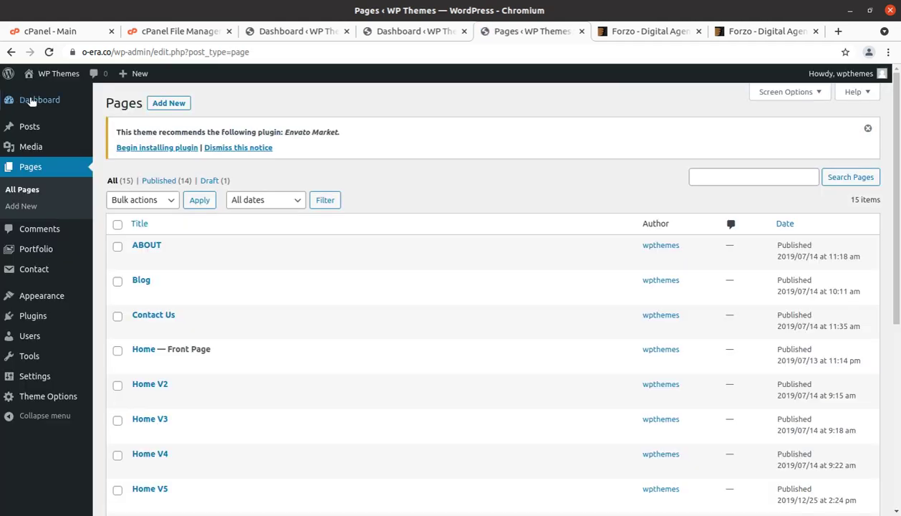
mouse_move(29, 79)
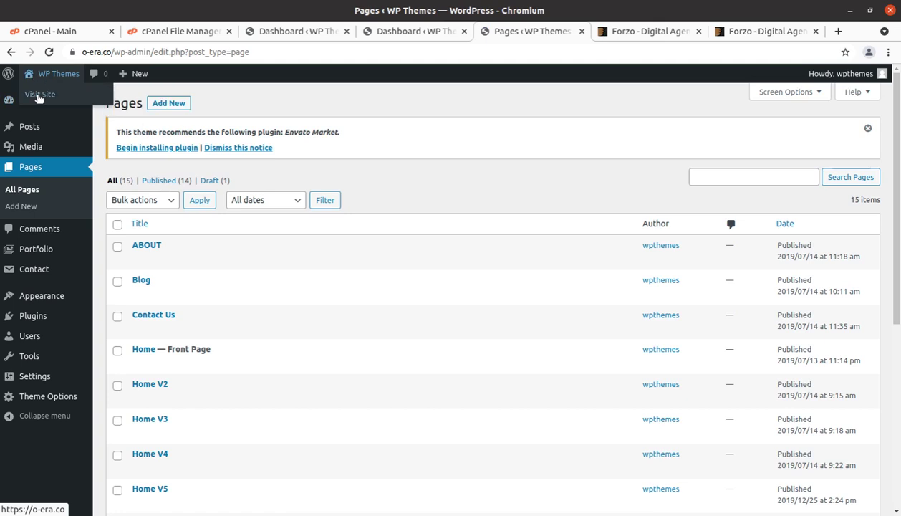
left_click(36, 99)
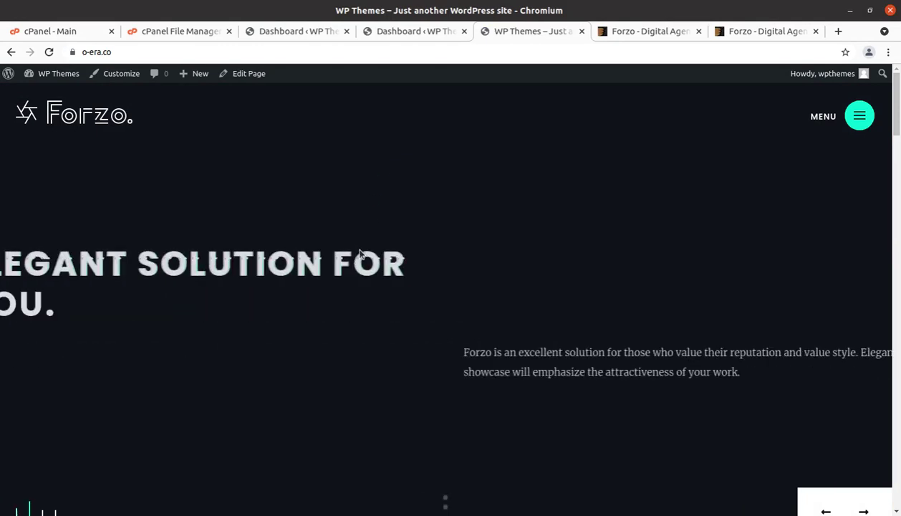
scroll(422, 237, "down", 1)
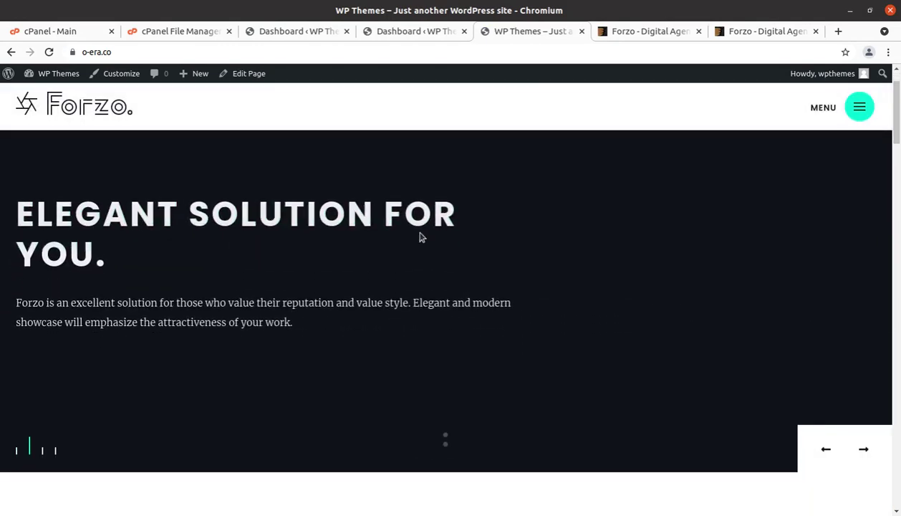